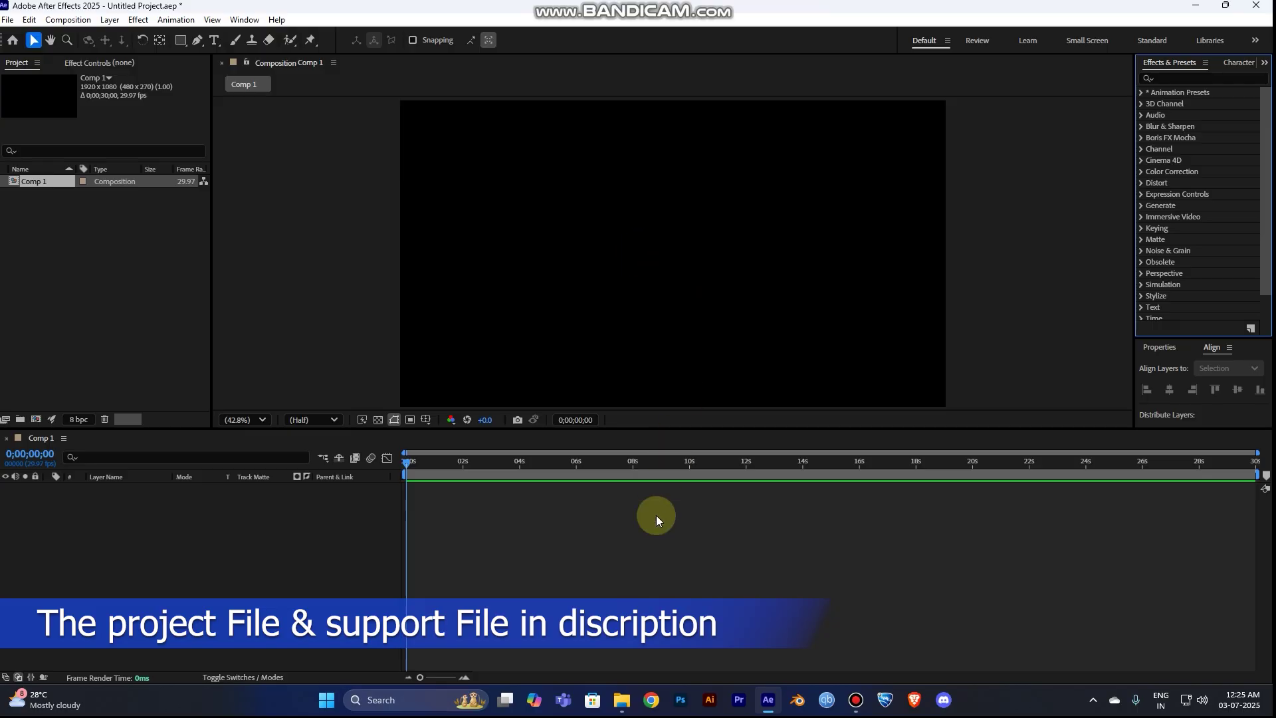
# - Bring Apple-logo.png from the Logo Reveal folder into Comp 1 as a layer
pyautogui.moveTo(621, 697)
pyautogui.click(691, 605)
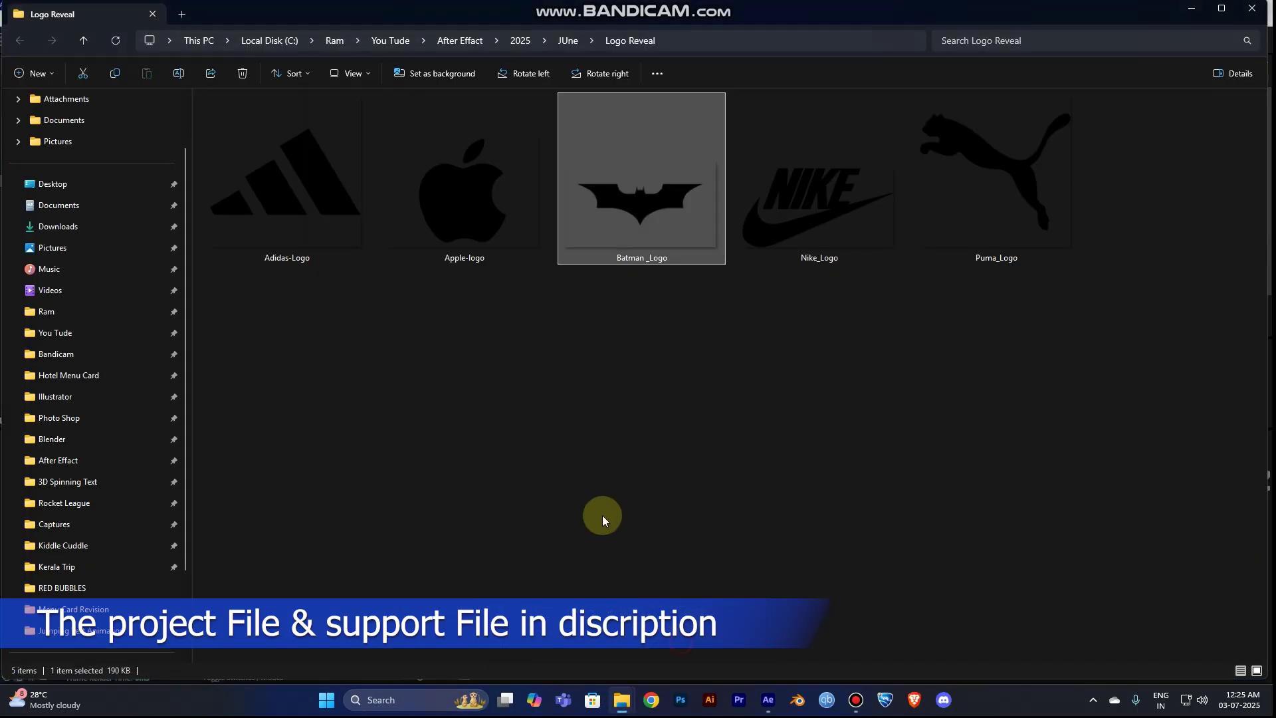
pyautogui.moveTo(512, 199); pyautogui.dragTo(258, 558)
pyautogui.hotkey('alt', 'Tab')
pyautogui.press(',')
pyautogui.press(',')
pyautogui.click(600, 261)
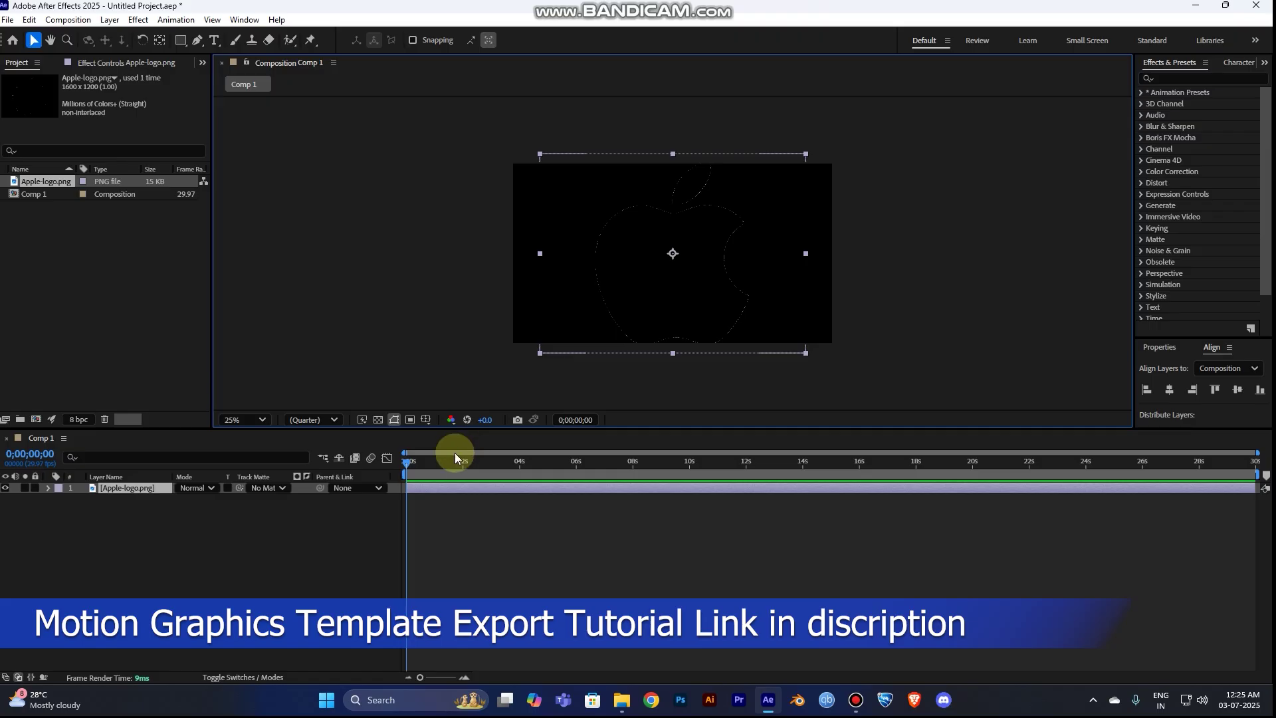
# - Scale the Apple-logo.png layer to 77.8% and align it to the centre of the composition
pyautogui.click(145, 489)
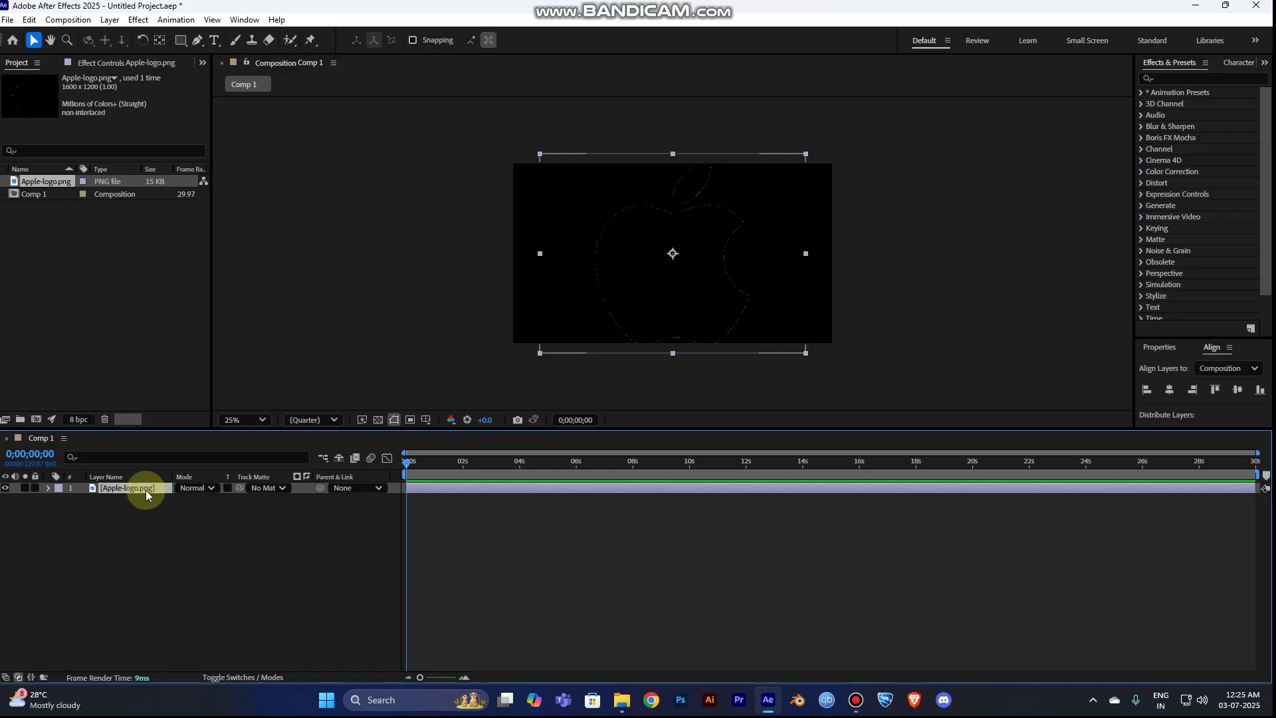
pyautogui.press('s')
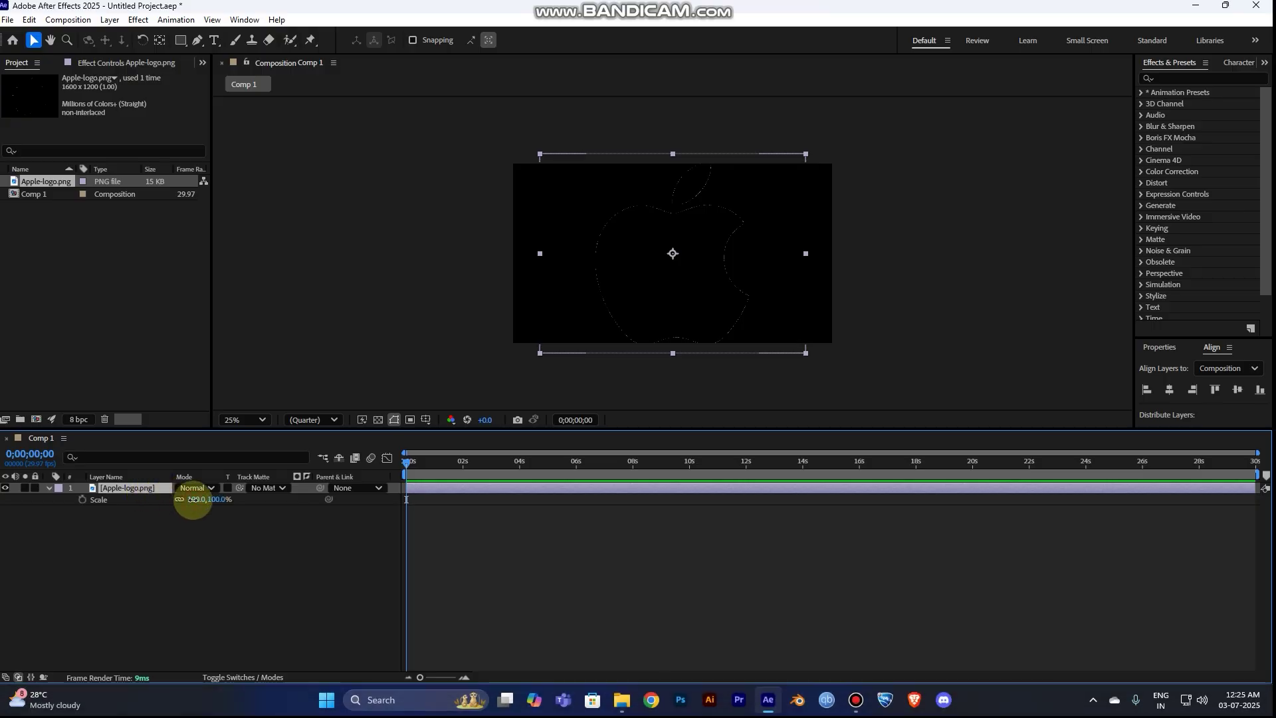
pyautogui.moveTo(193, 498); pyautogui.dragTo(108, 562)
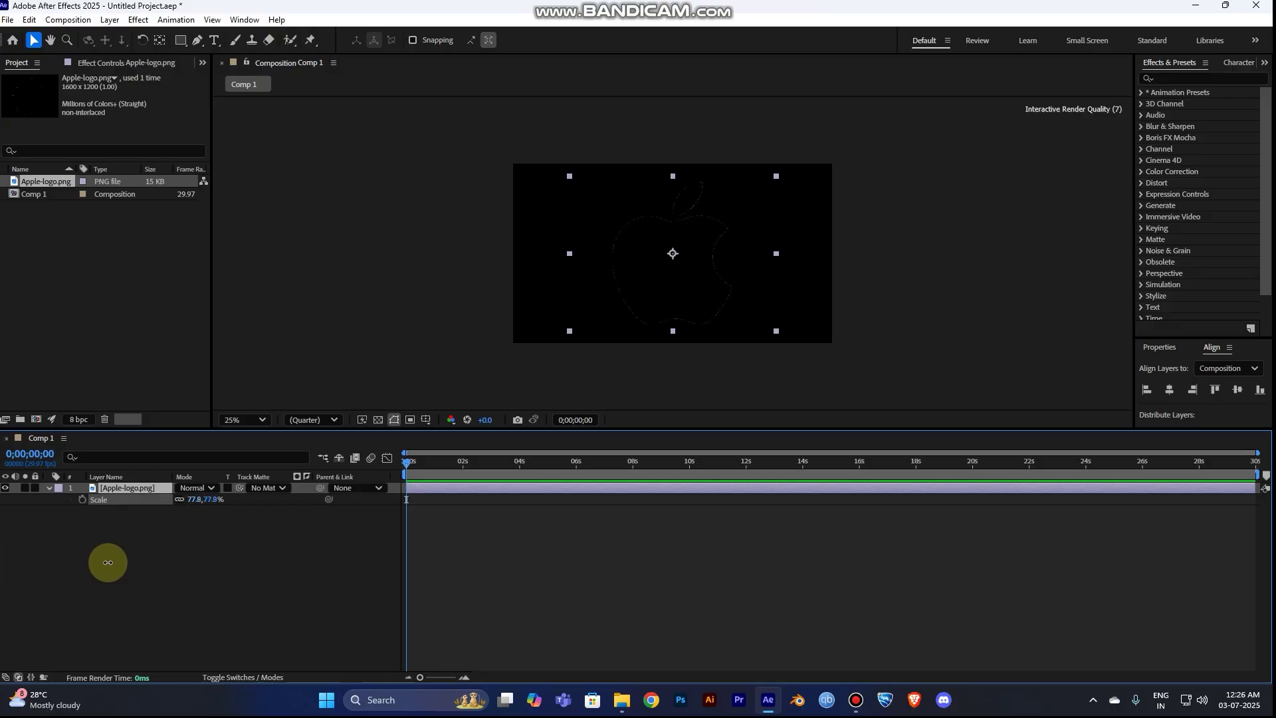
pyautogui.click(1170, 391)
pyautogui.click(1259, 391)
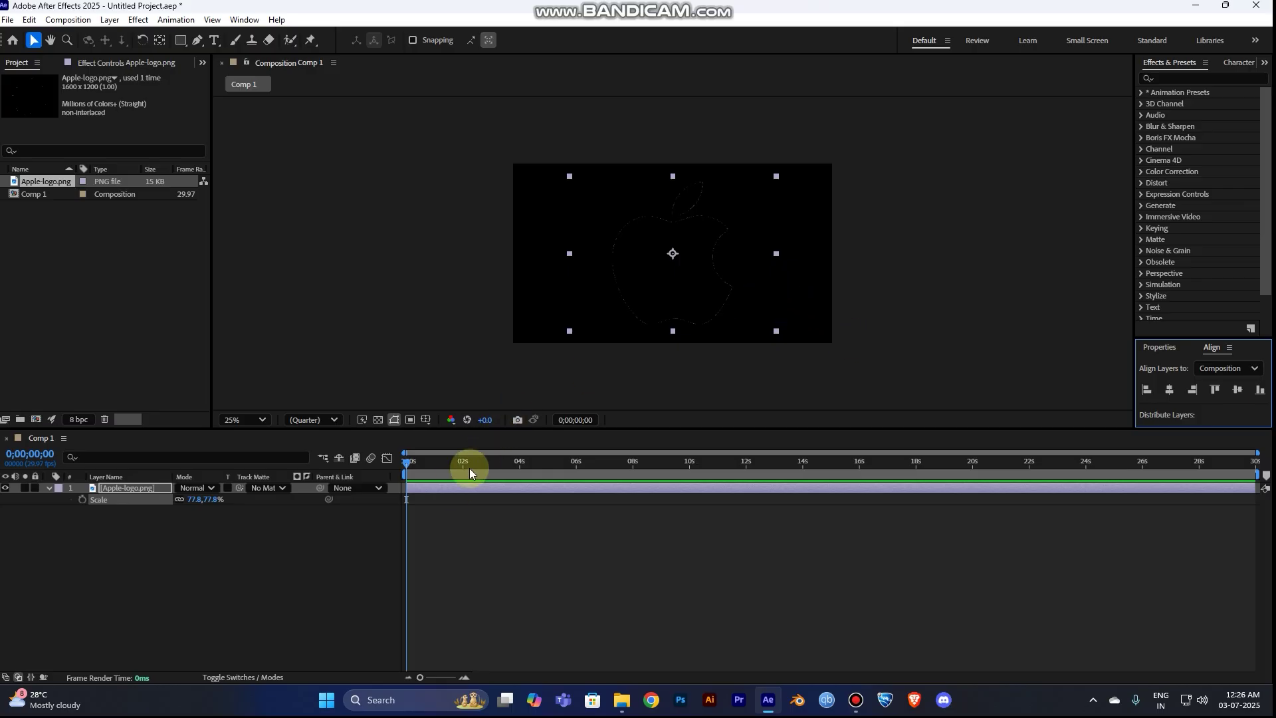
# - Pre-compose the Apple-logo.png layer as Apple-logo.png Comp 1, moving all attributes into the new composition
pyautogui.rightClick(456, 489)
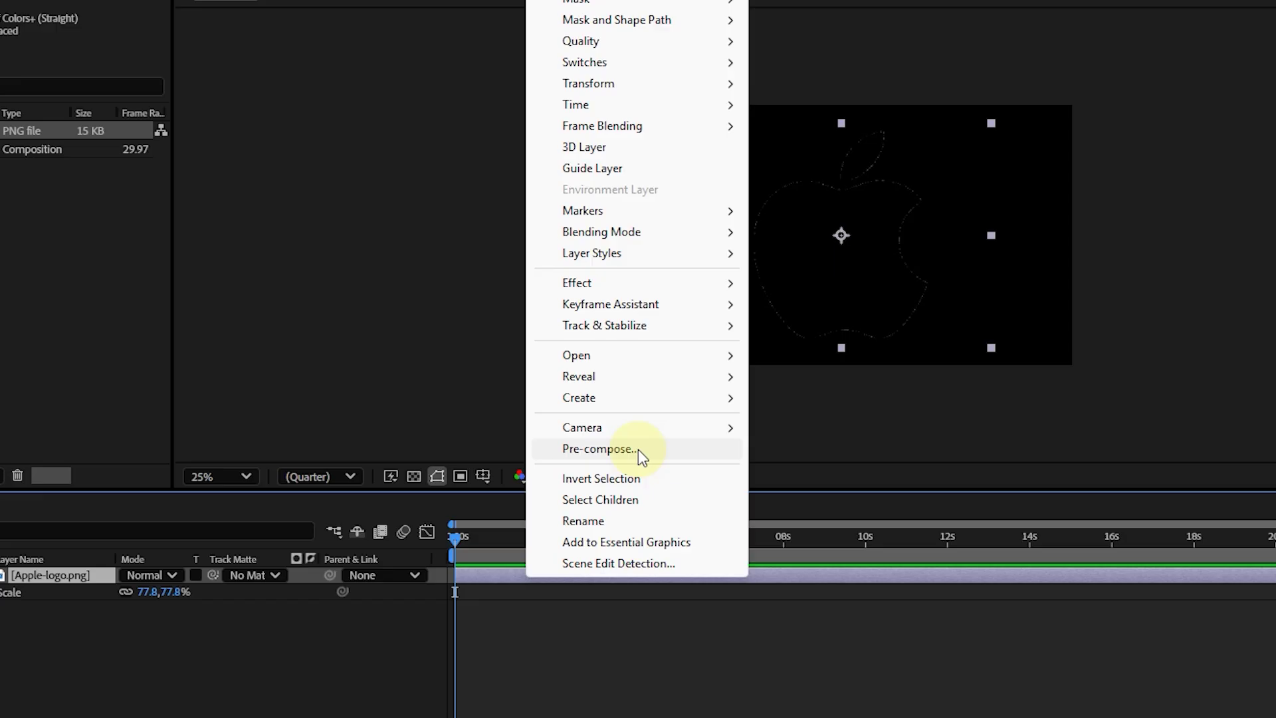
pyautogui.click(639, 450)
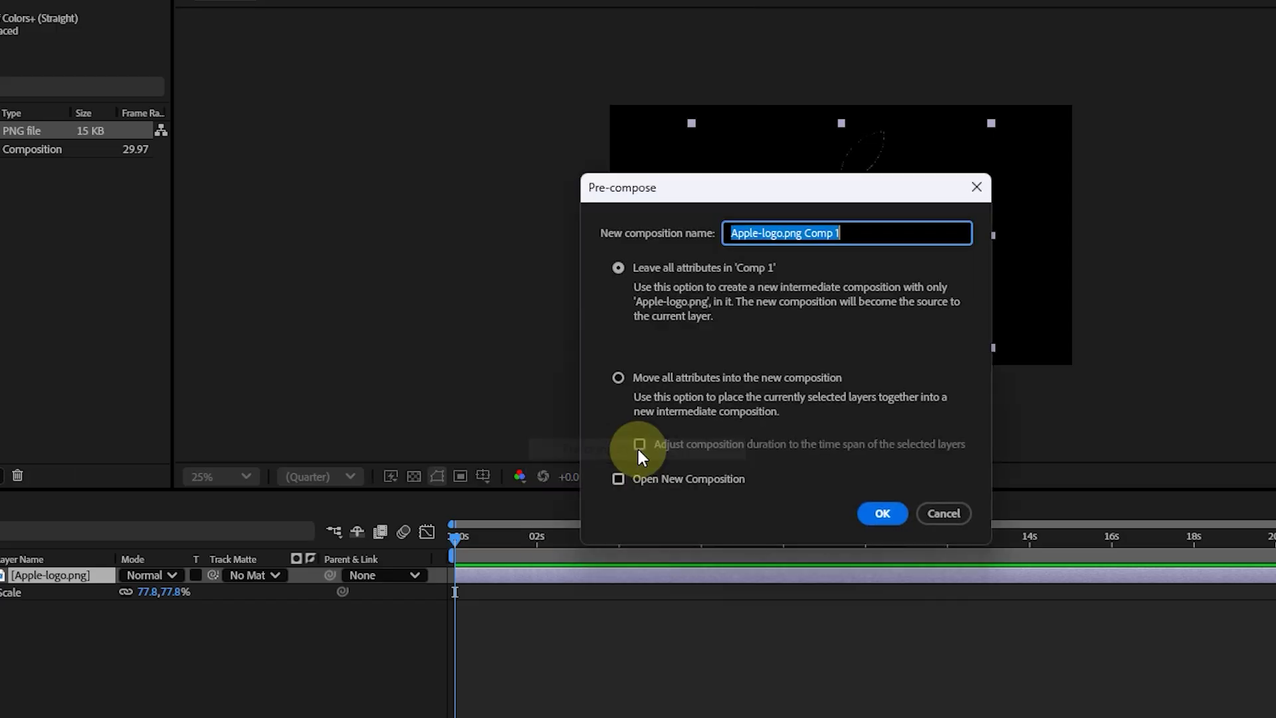
pyautogui.click(619, 378)
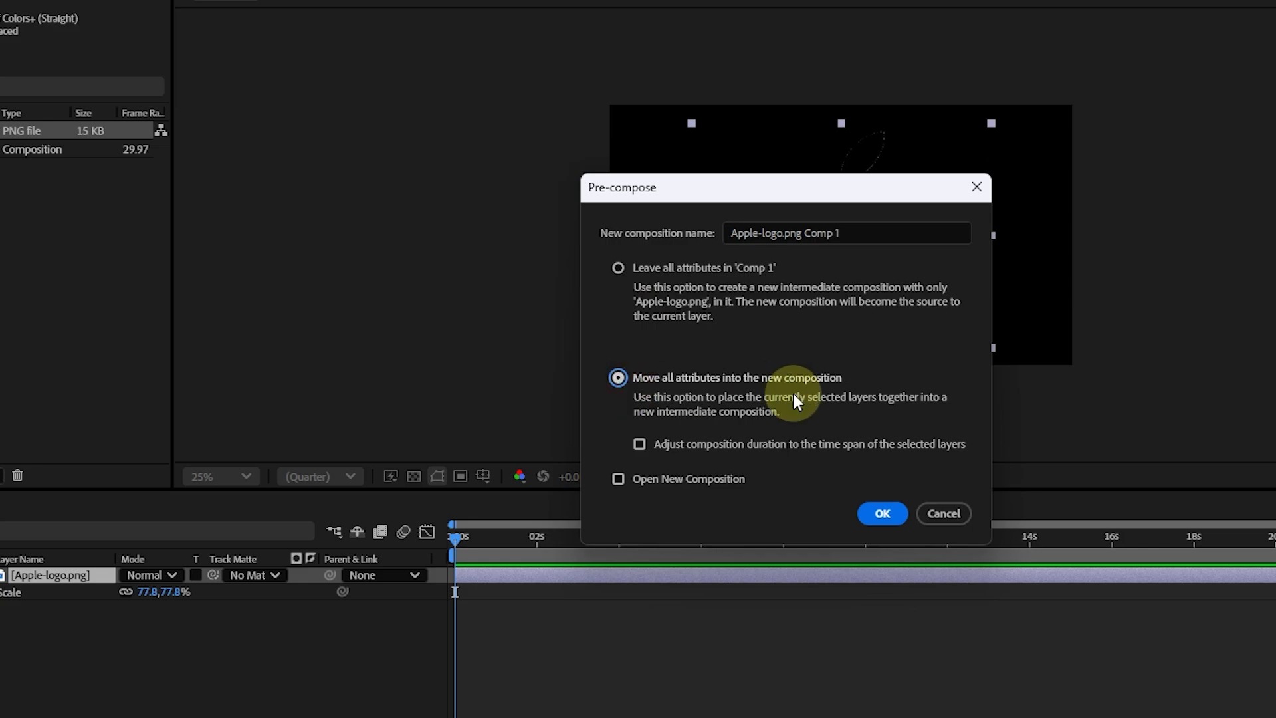
pyautogui.click(882, 513)
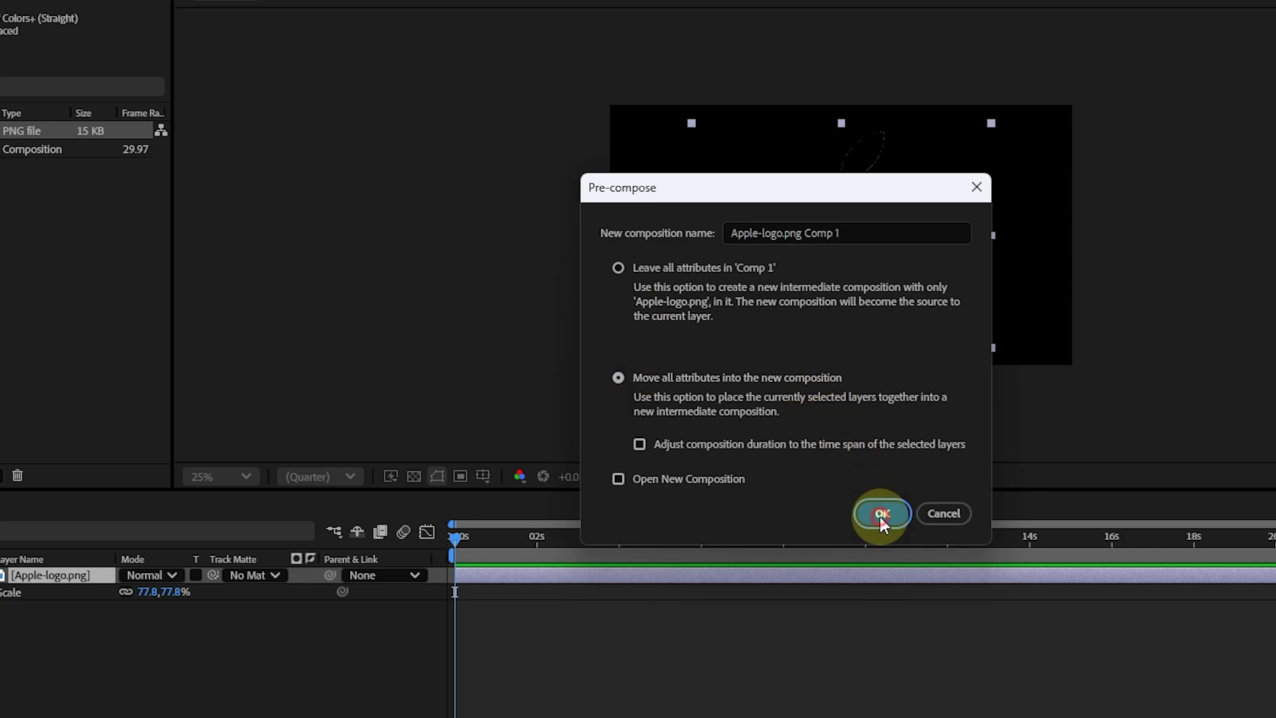
# - Rename the pre-composed layer as Logo
pyautogui.rightClick(126, 503)
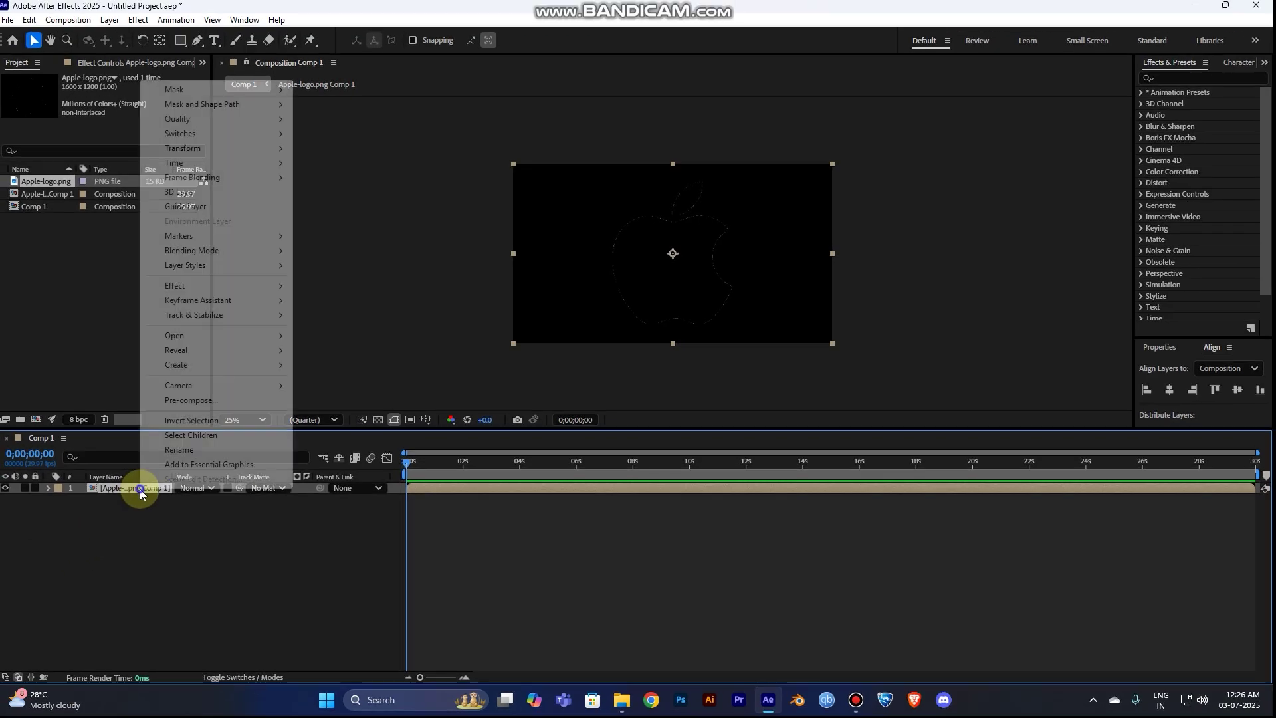
pyautogui.click(216, 462)
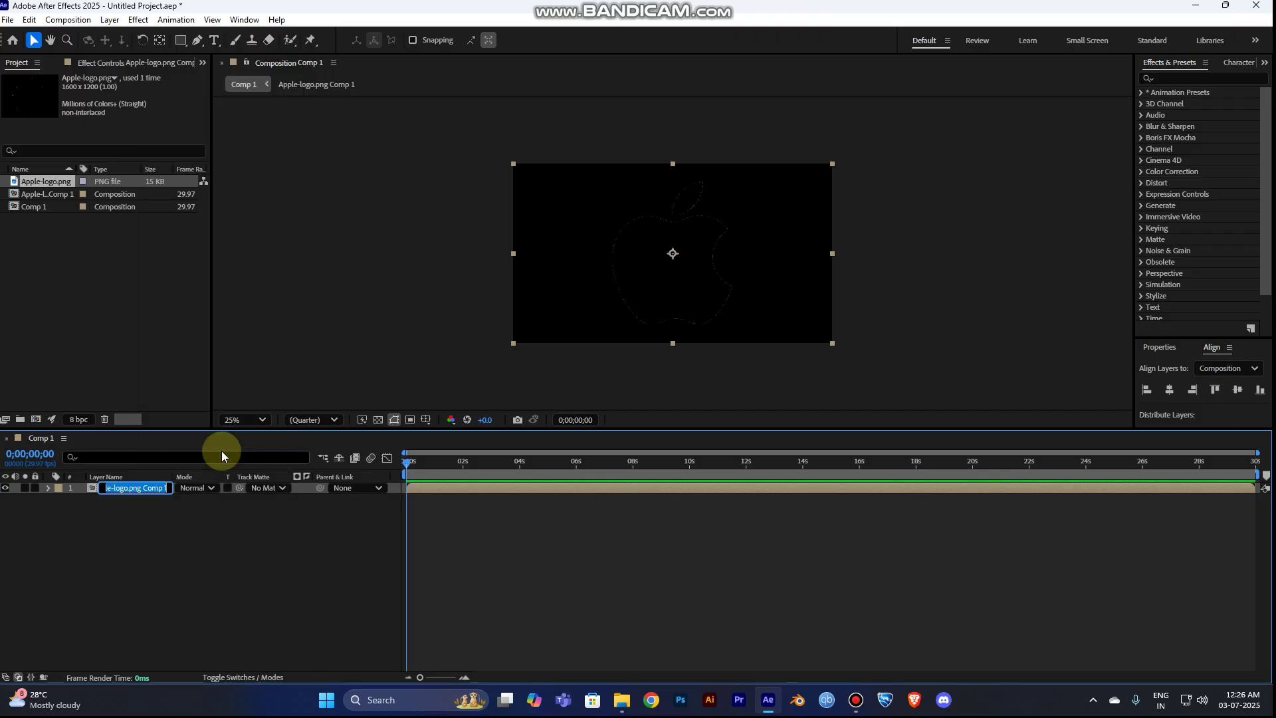
pyautogui.write('Logo')
pyautogui.click(528, 554)
# - Find the Fill effect and apply it to the Logo layer
pyautogui.click(571, 489)
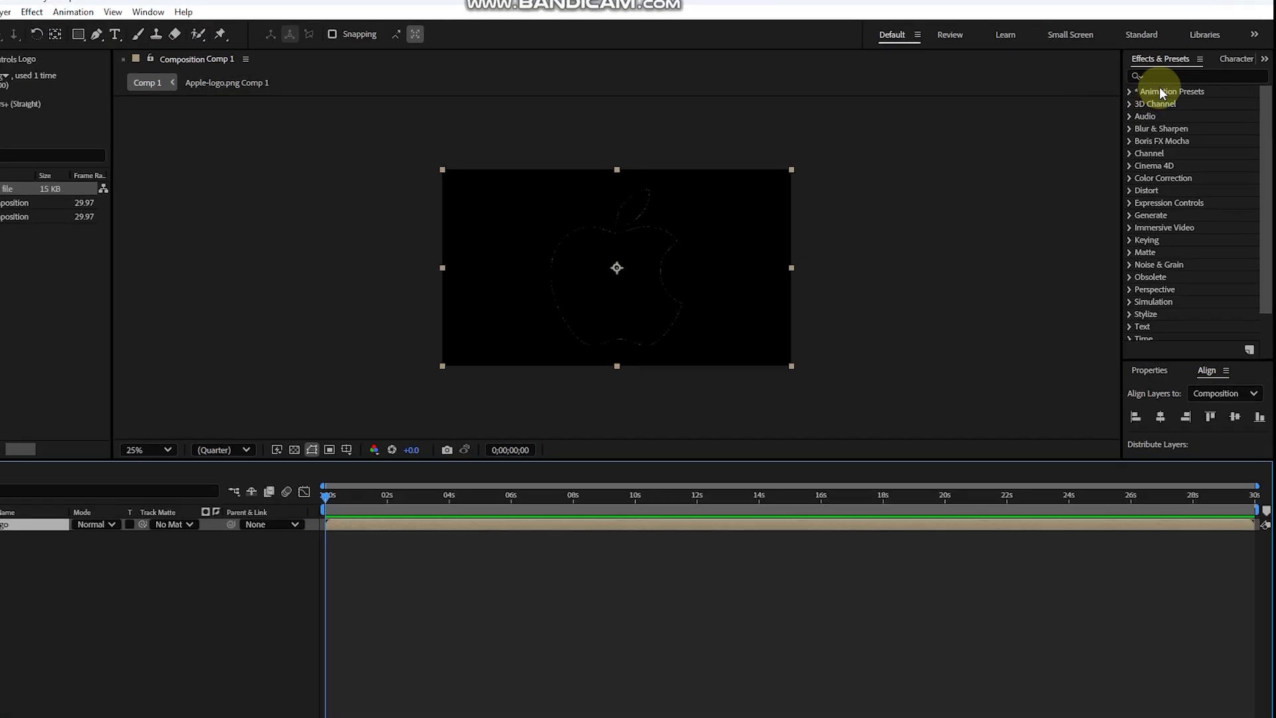
pyautogui.click(1159, 76)
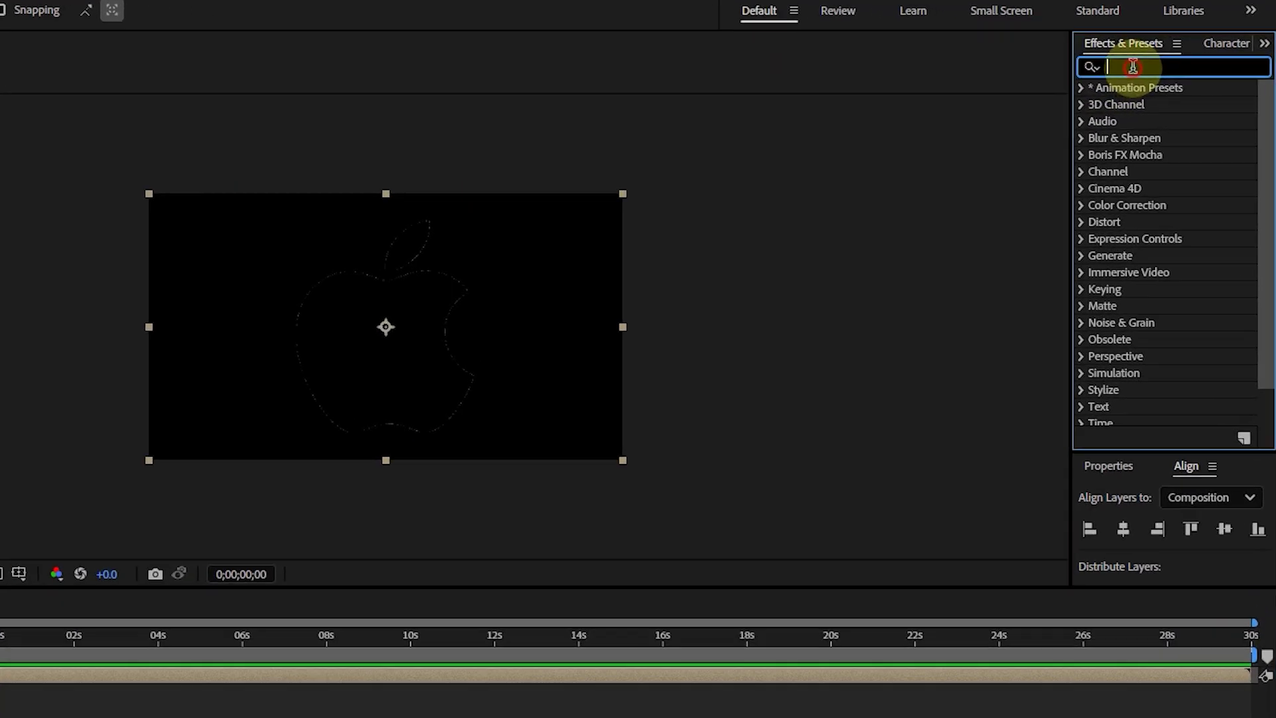
pyautogui.write('fill')
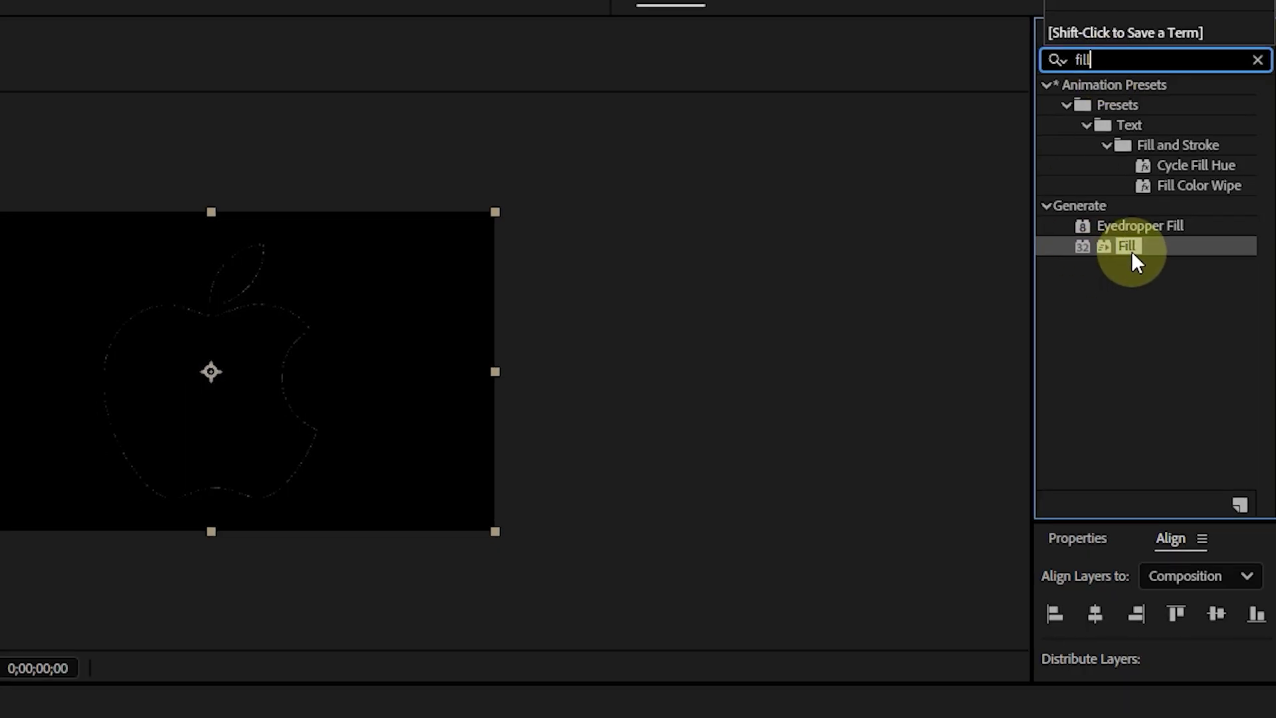
pyautogui.moveTo(1131, 250); pyautogui.dragTo(61, 717)
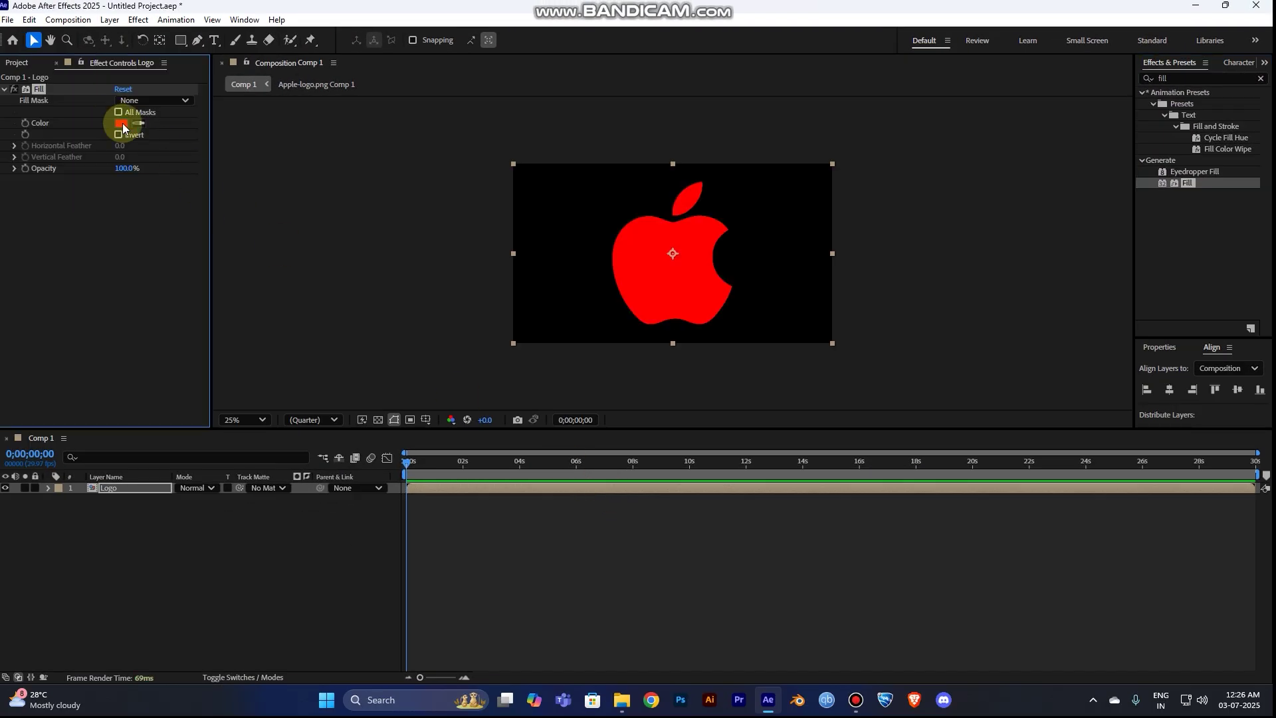
# - Set the Fill effect's color to white
pyautogui.click(121, 124)
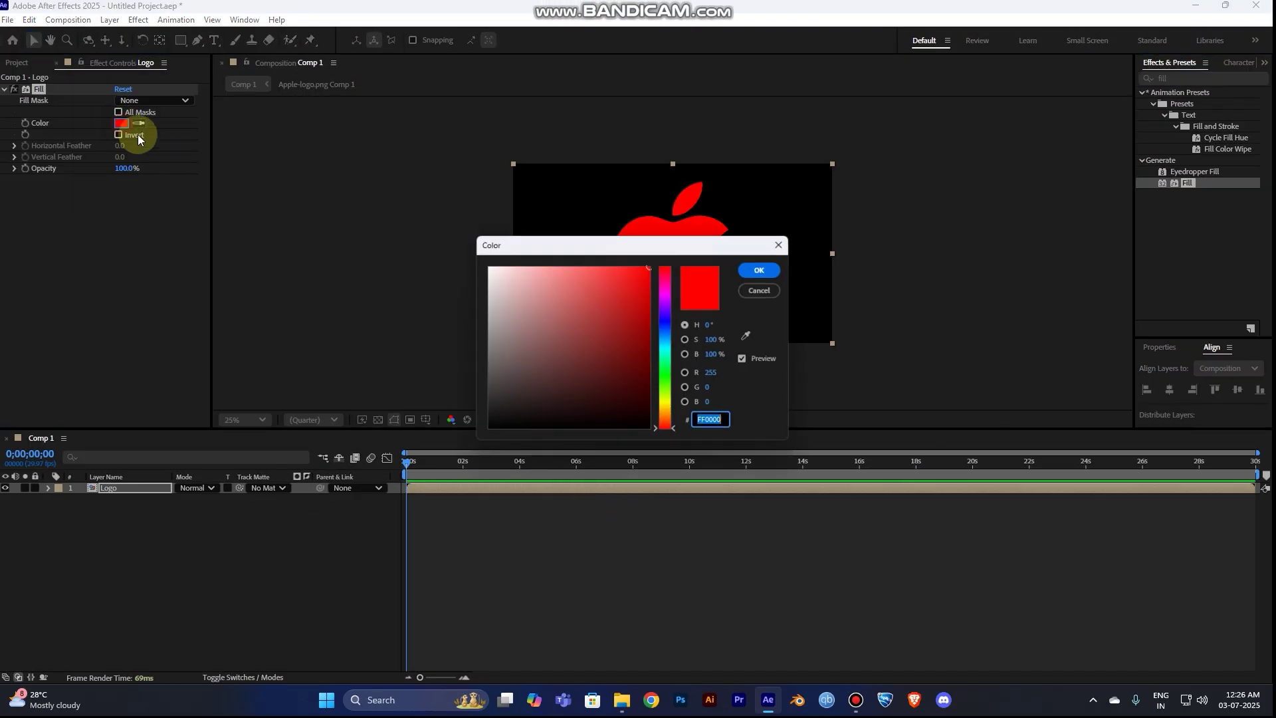
pyautogui.moveTo(530, 285); pyautogui.dragTo(485, 265)
pyautogui.click(764, 269)
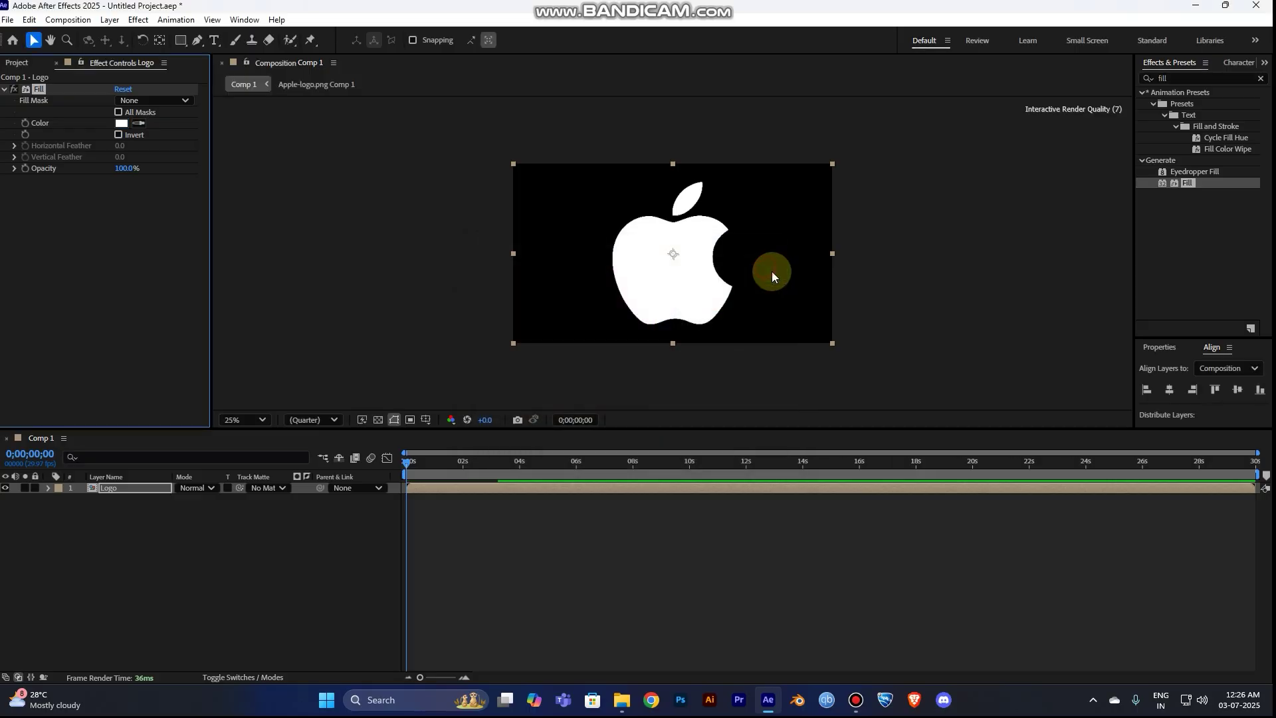
# - Duplicate the Logo layer twice
pyautogui.click(425, 486)
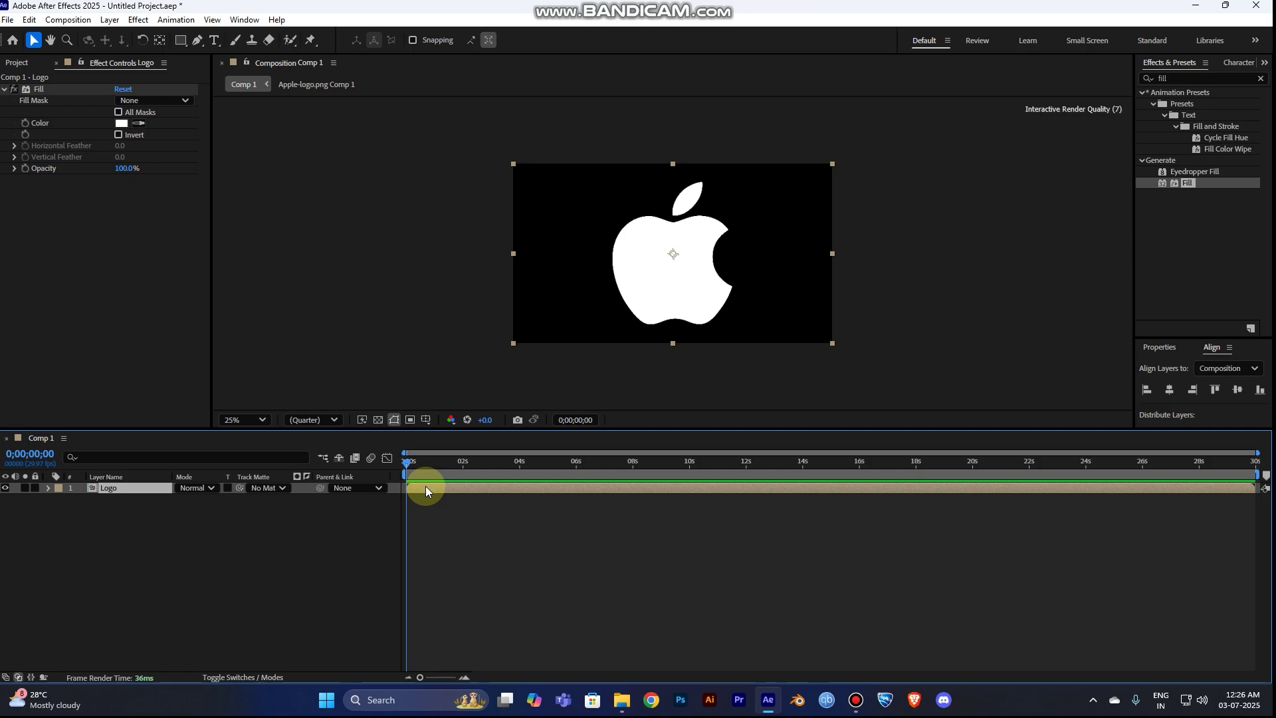
pyautogui.hotkey('ctrl', 'd')
pyautogui.hotkey('ctrl', 'd')
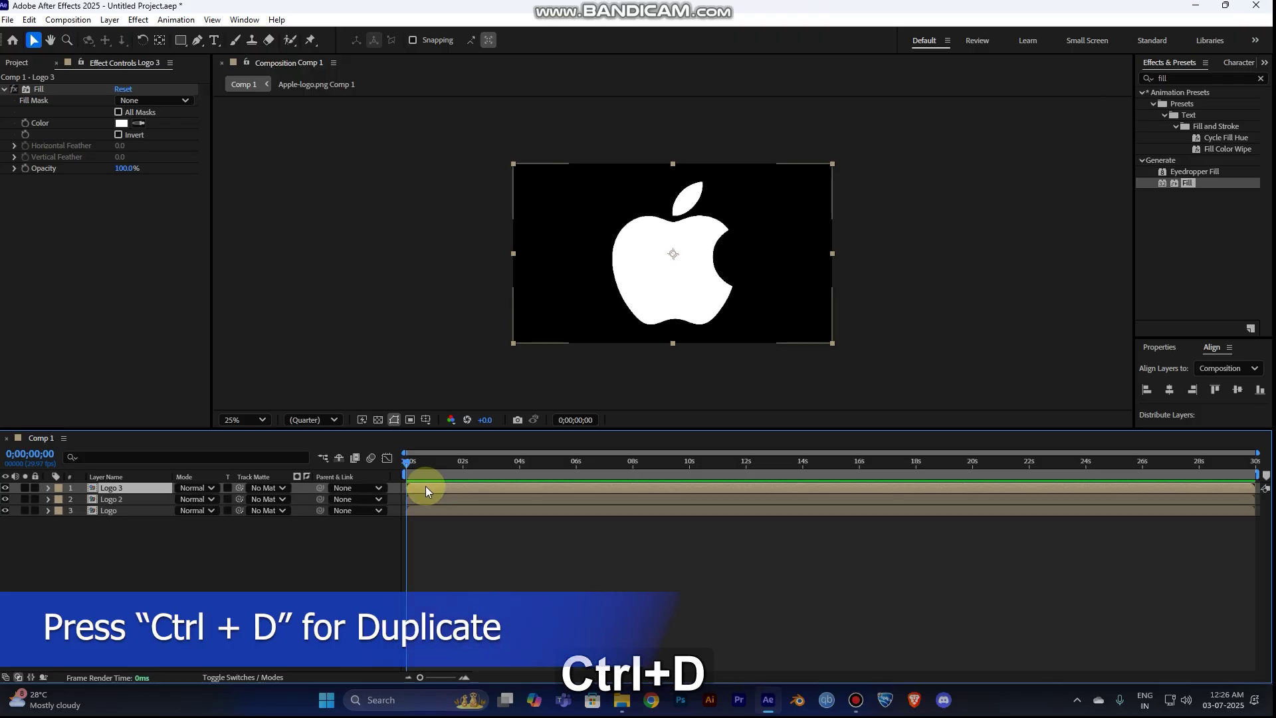
# - Rename the original Logo layer at the bottom of the stack as Logo_Outline
pyautogui.click(128, 511)
pyautogui.rightClick(128, 512)
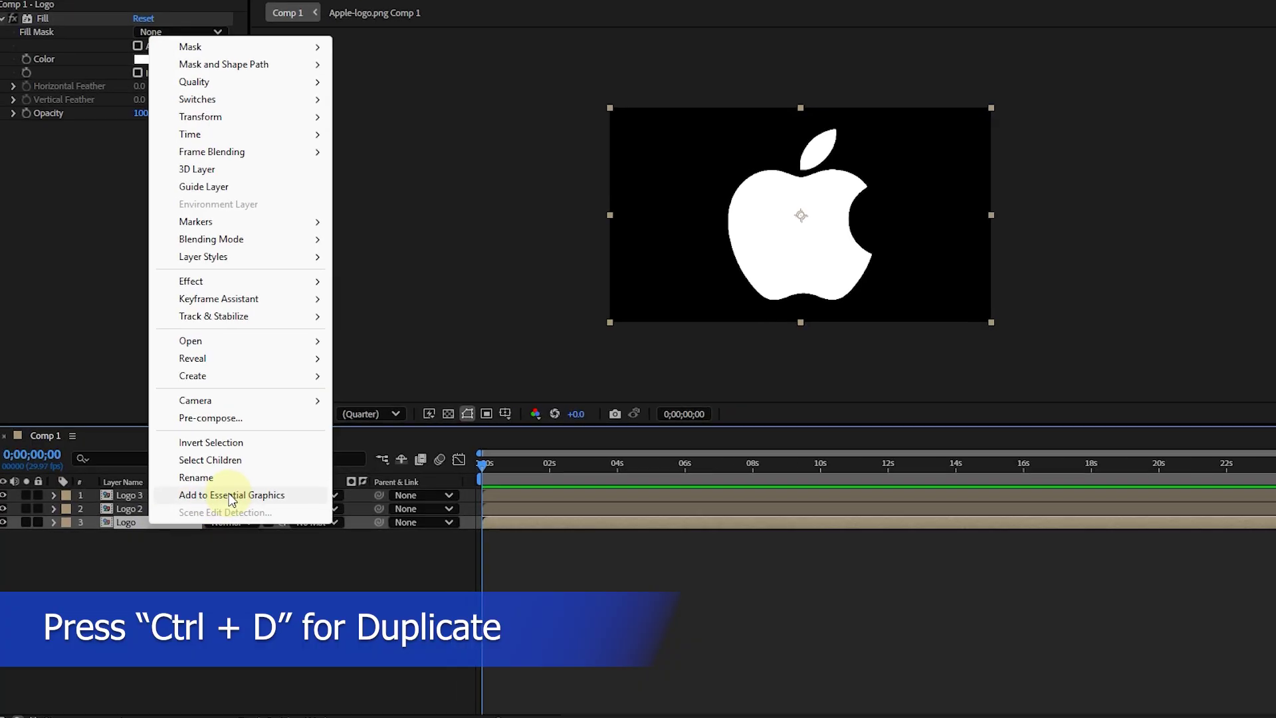
pyautogui.click(219, 477)
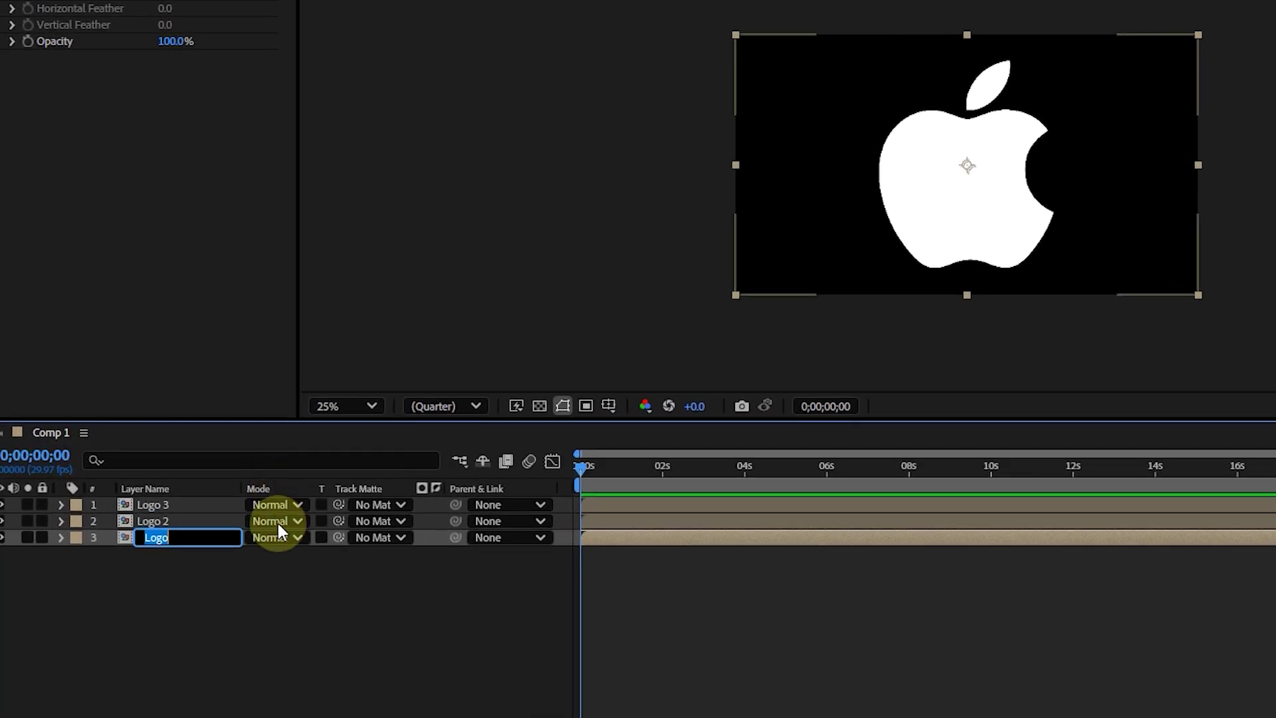
pyautogui.click(194, 532)
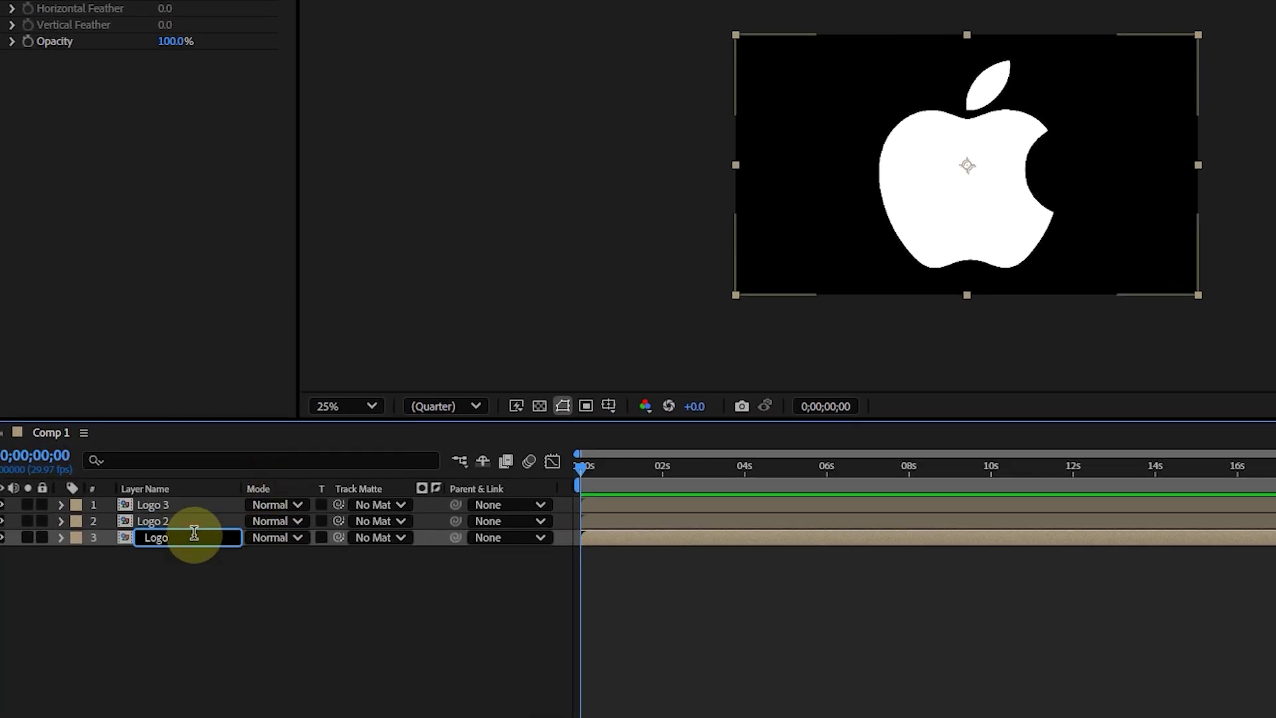
pyautogui.write('_OUline')
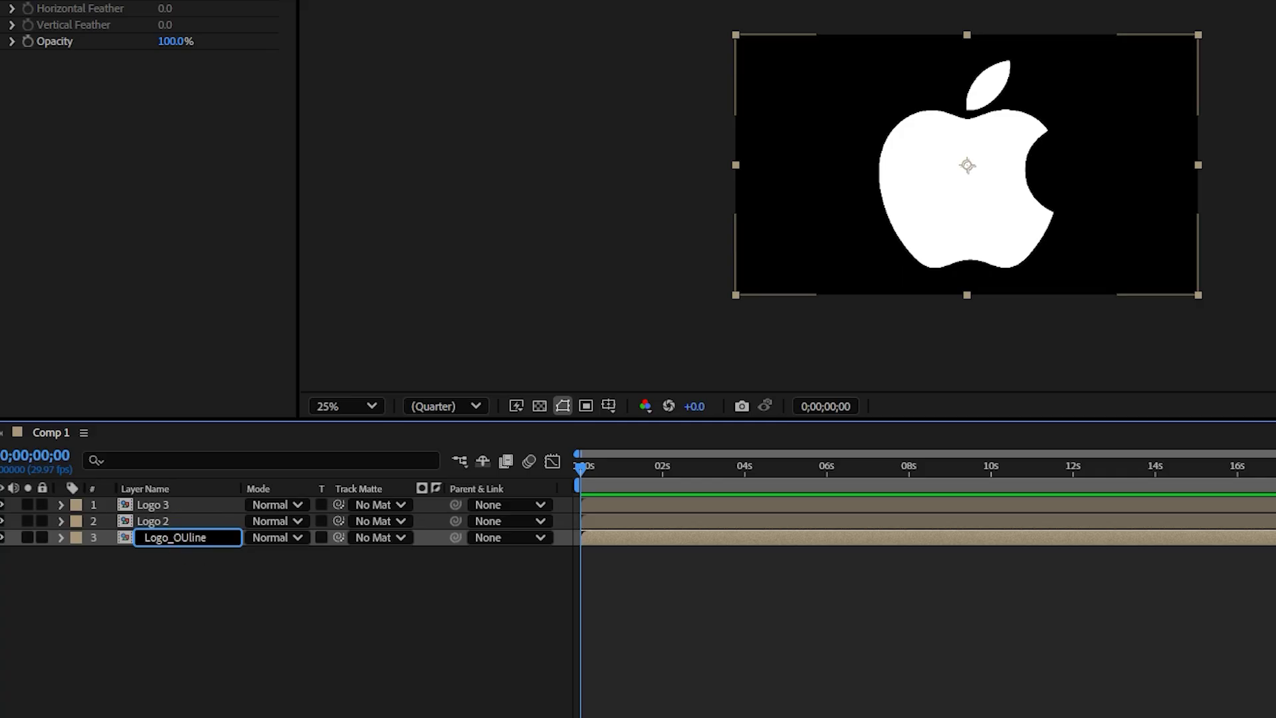
pyautogui.click(189, 539)
pyautogui.press('BackSpace')
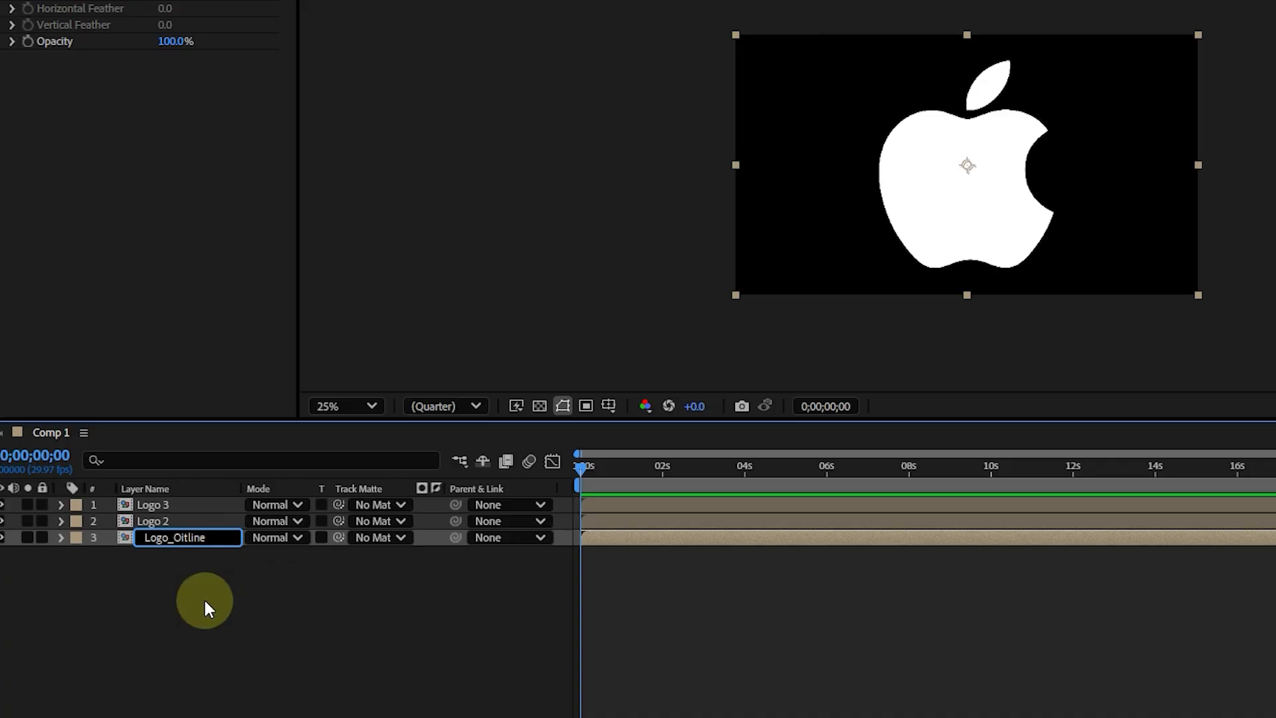
pyautogui.press('BackSpace')
pyautogui.write('ut')
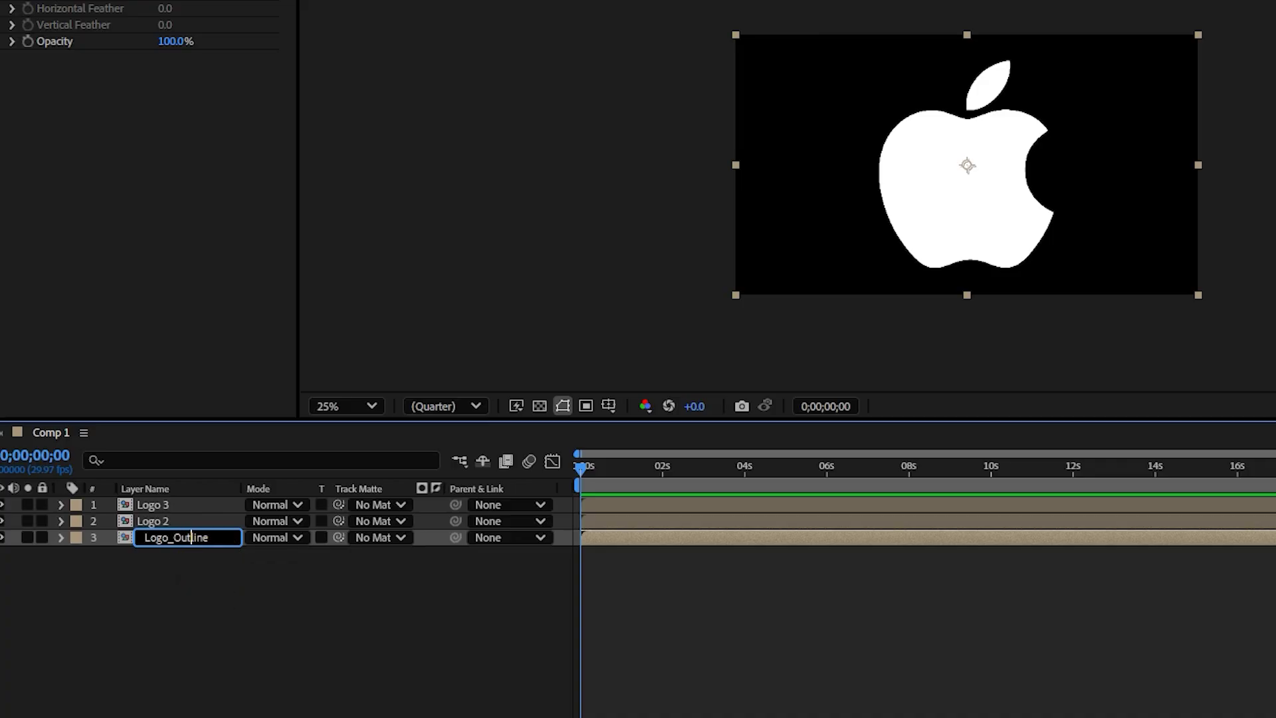
# - Rename the Logo 2 layer as Logo
pyautogui.click(181, 520)
pyautogui.rightClick(181, 520)
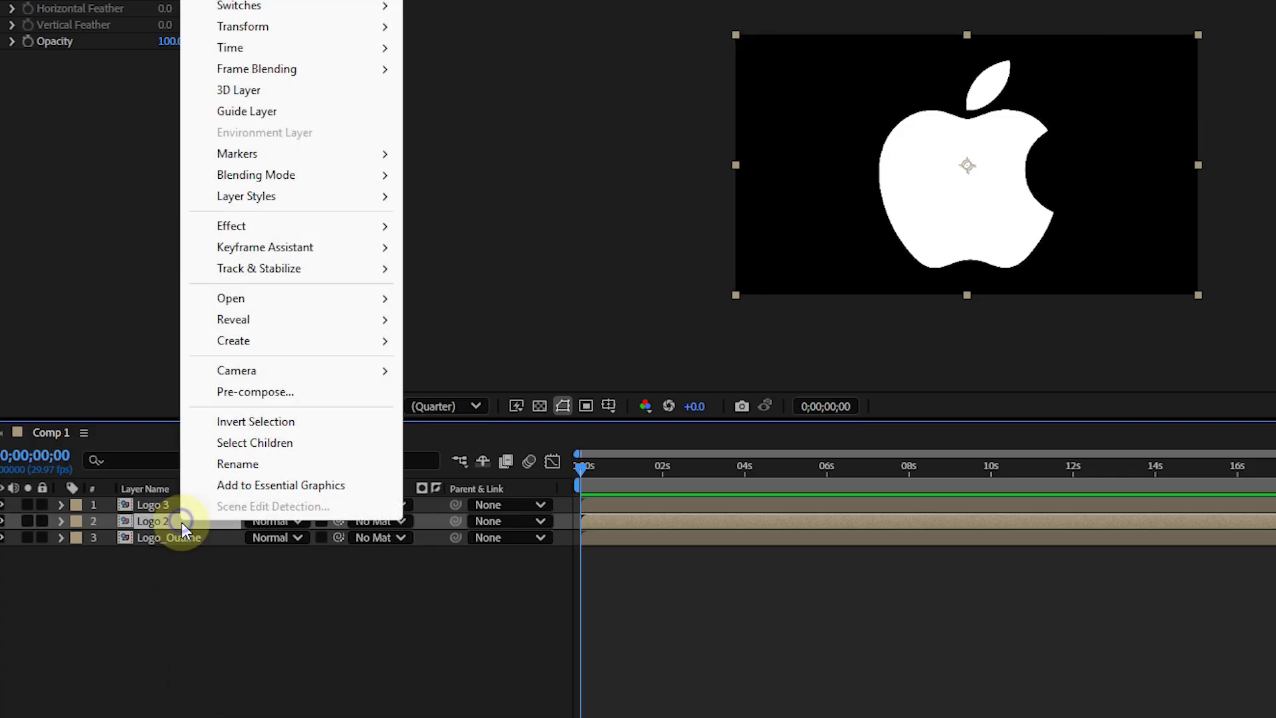
pyautogui.click(269, 463)
pyautogui.write('Logo')
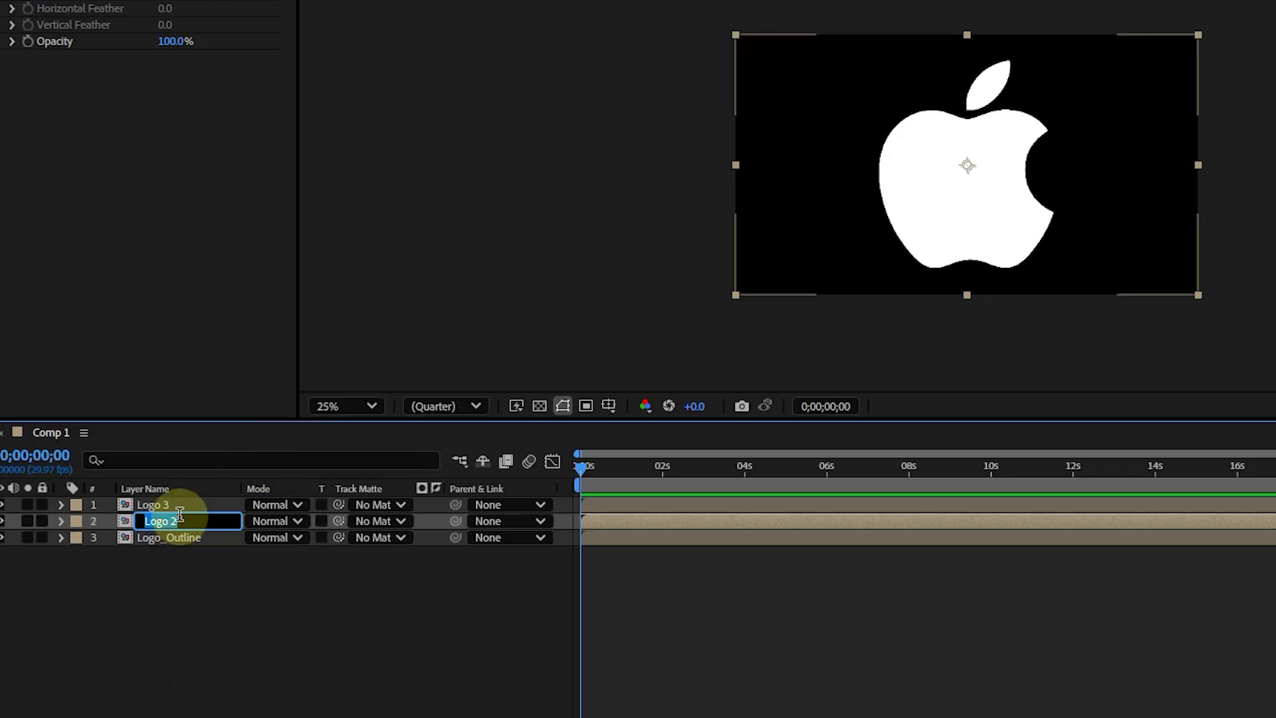
pyautogui.click(207, 595)
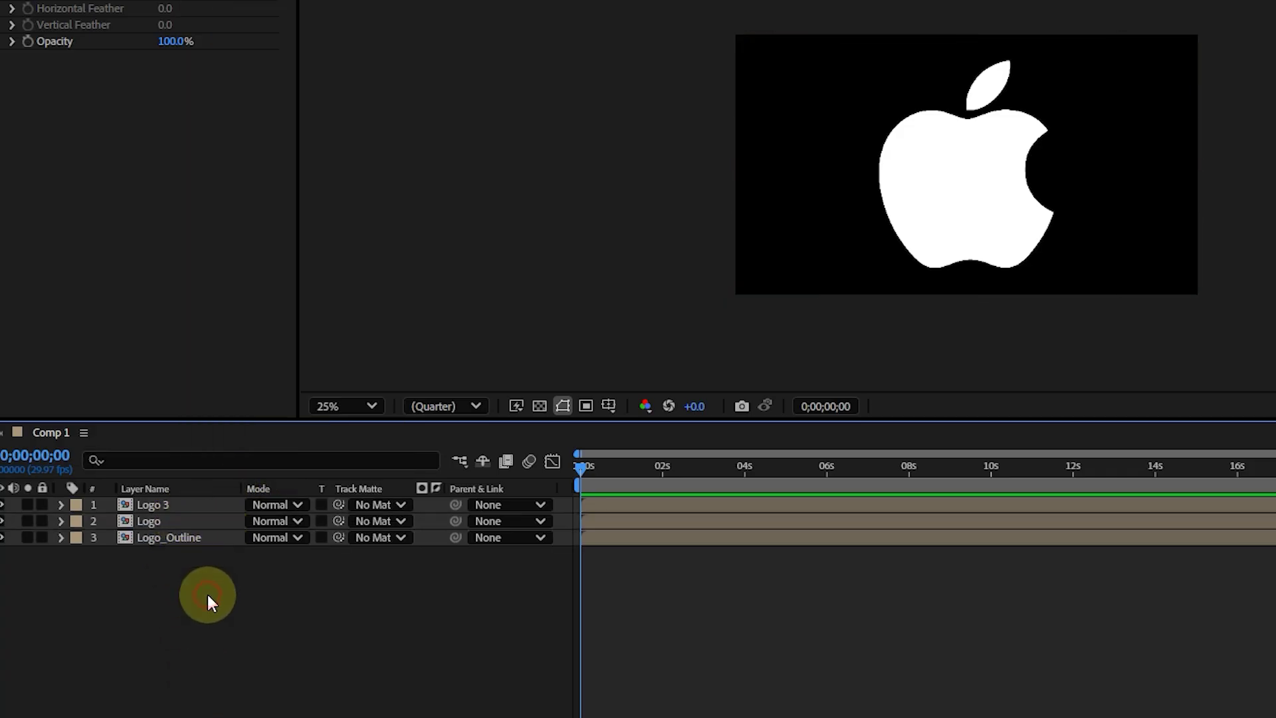
# - Rename the Logo 3 layer as Logo Linear wipe
pyautogui.click(187, 505)
pyautogui.rightClick(189, 505)
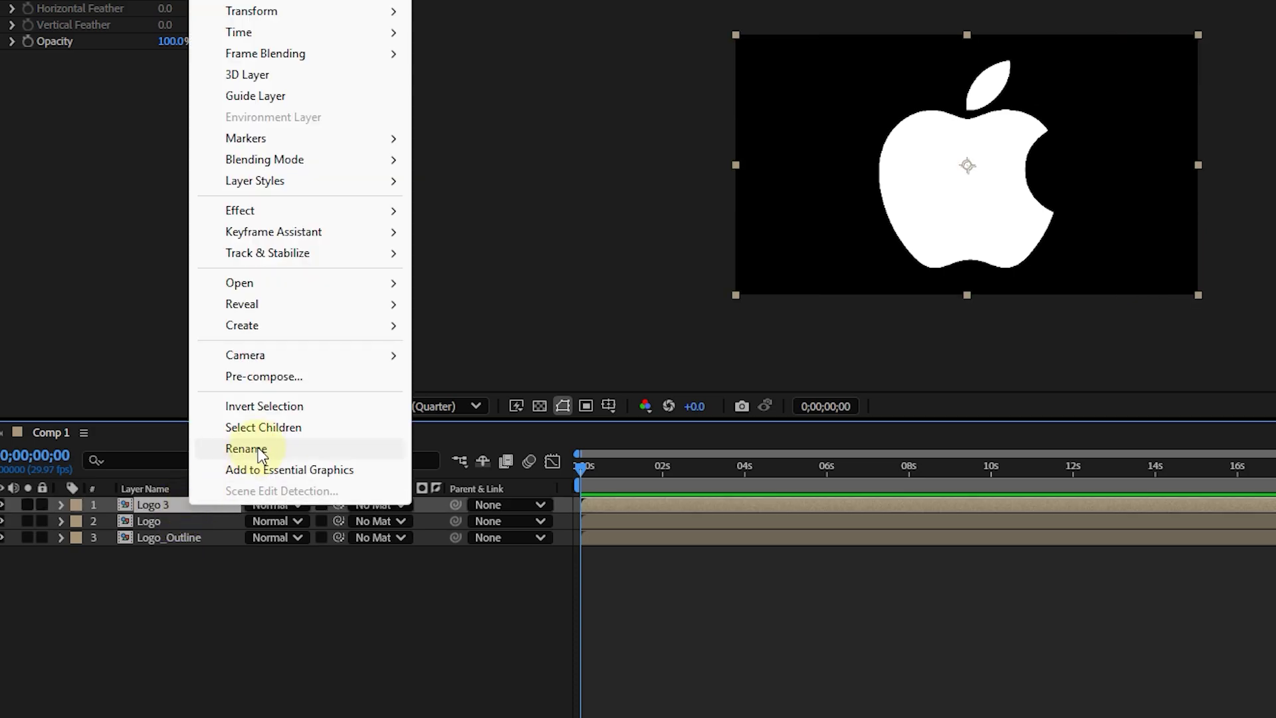
pyautogui.click(261, 449)
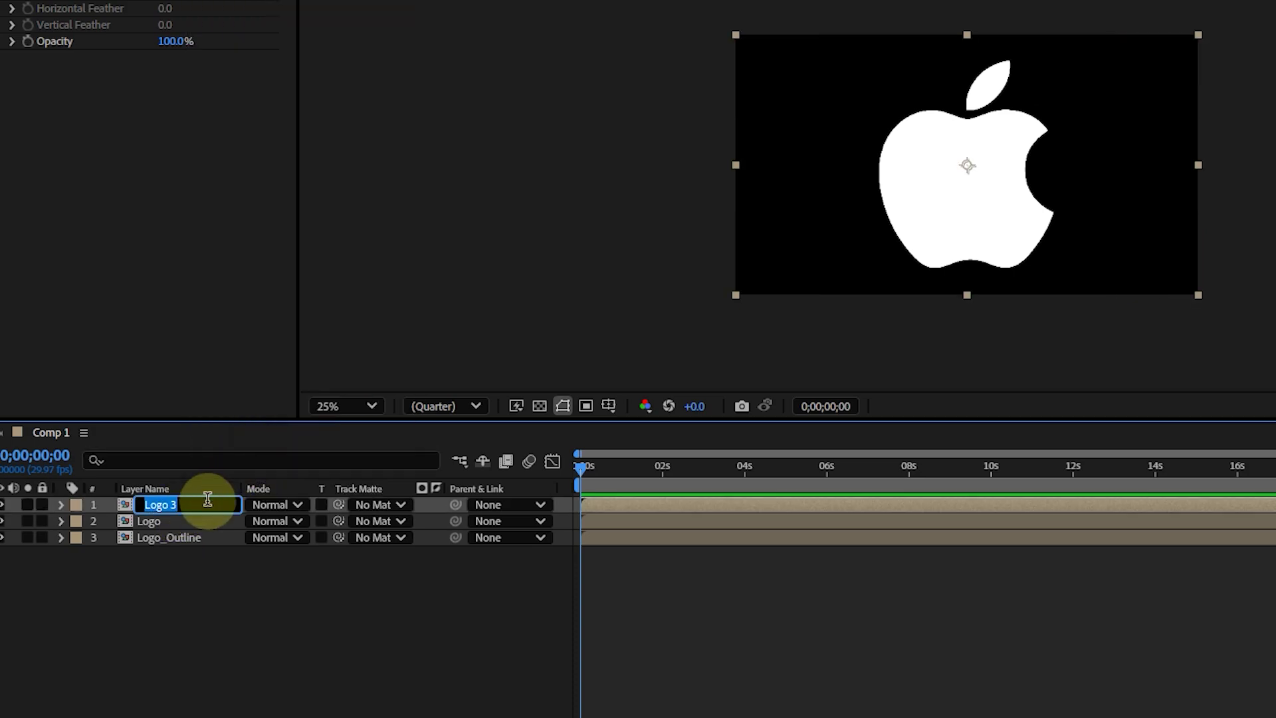
pyautogui.write('Logo Linea')
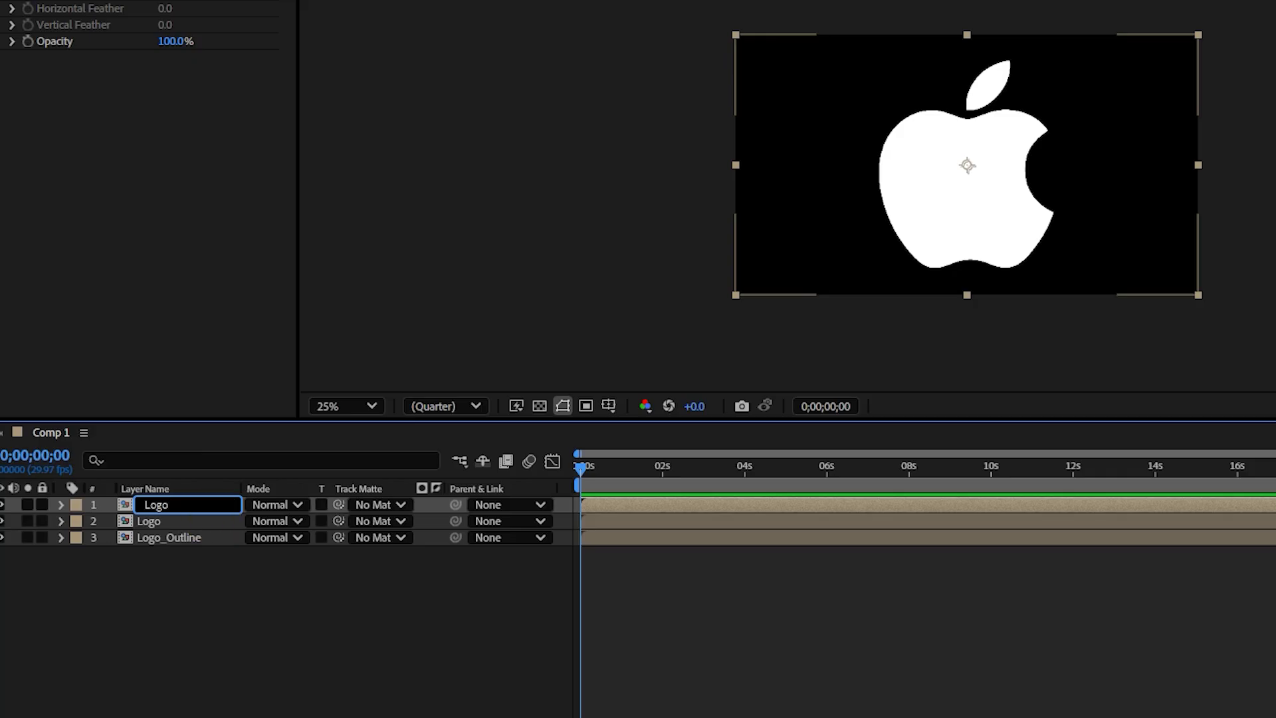
pyautogui.write('r wipe')
pyautogui.click(239, 634)
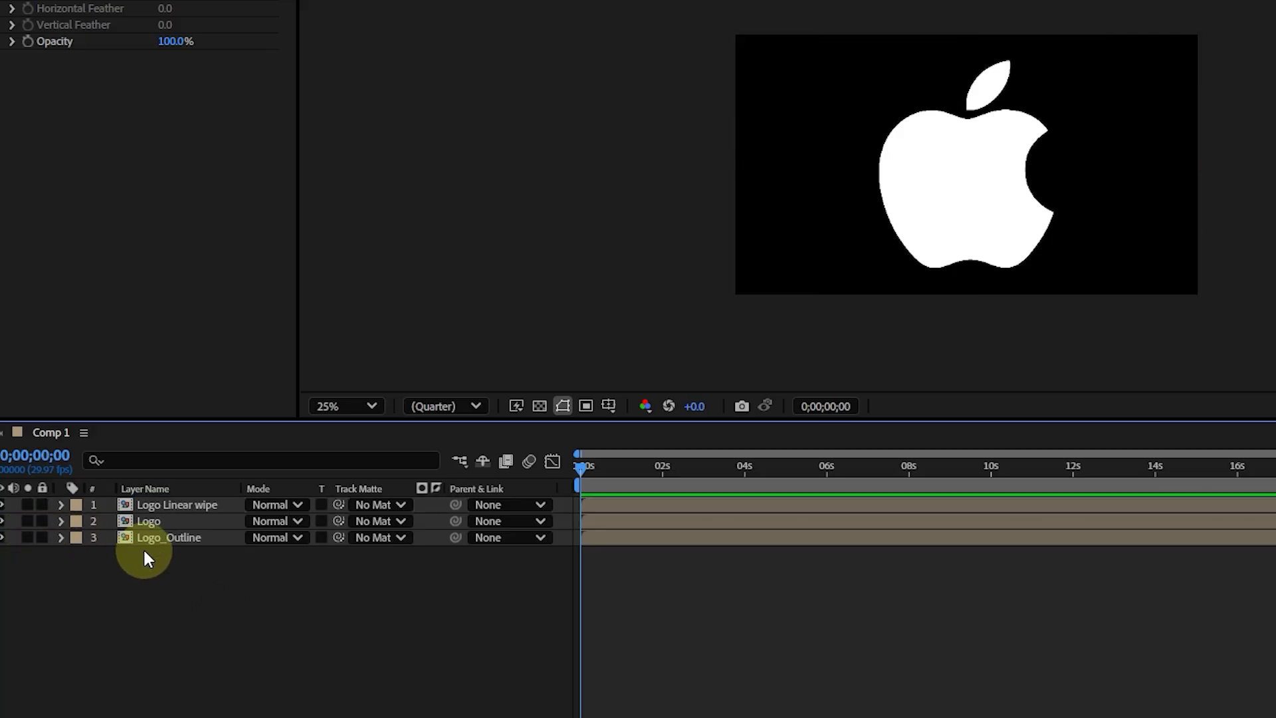
# - Solo the Logo_Outline layer so that only it is displayed in the composition
pyautogui.click(201, 538)
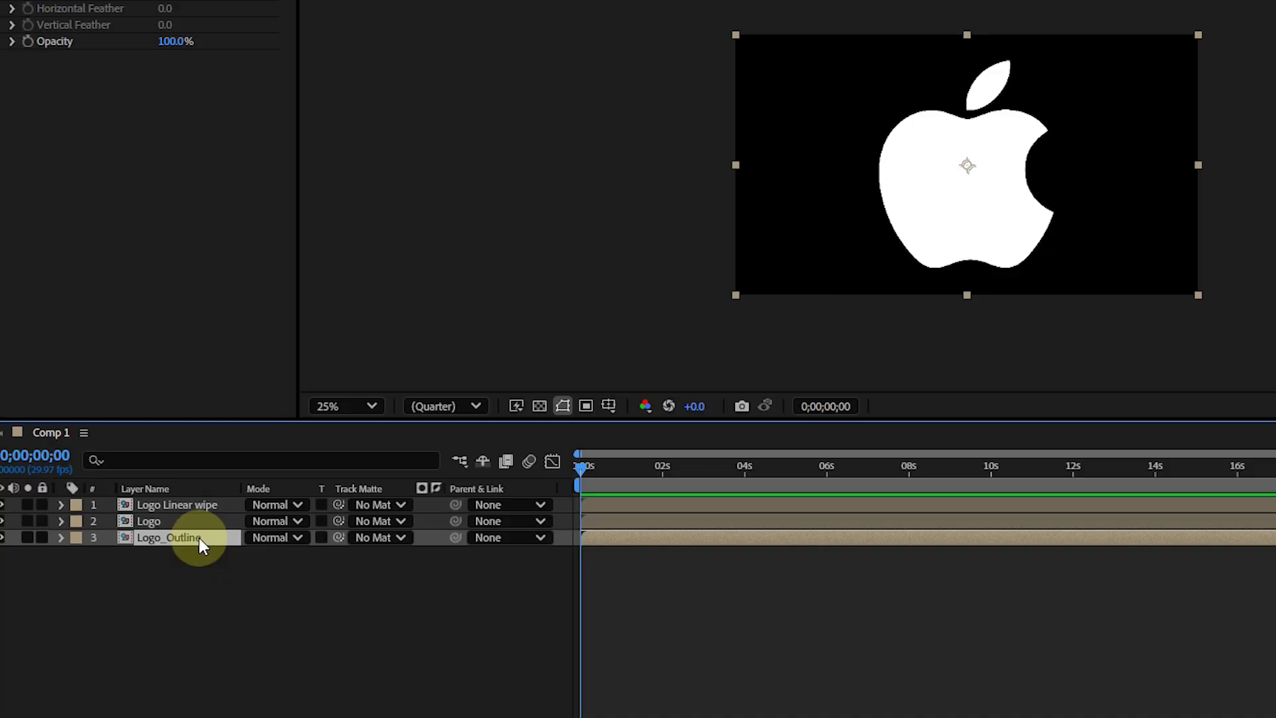
pyautogui.click(40, 539)
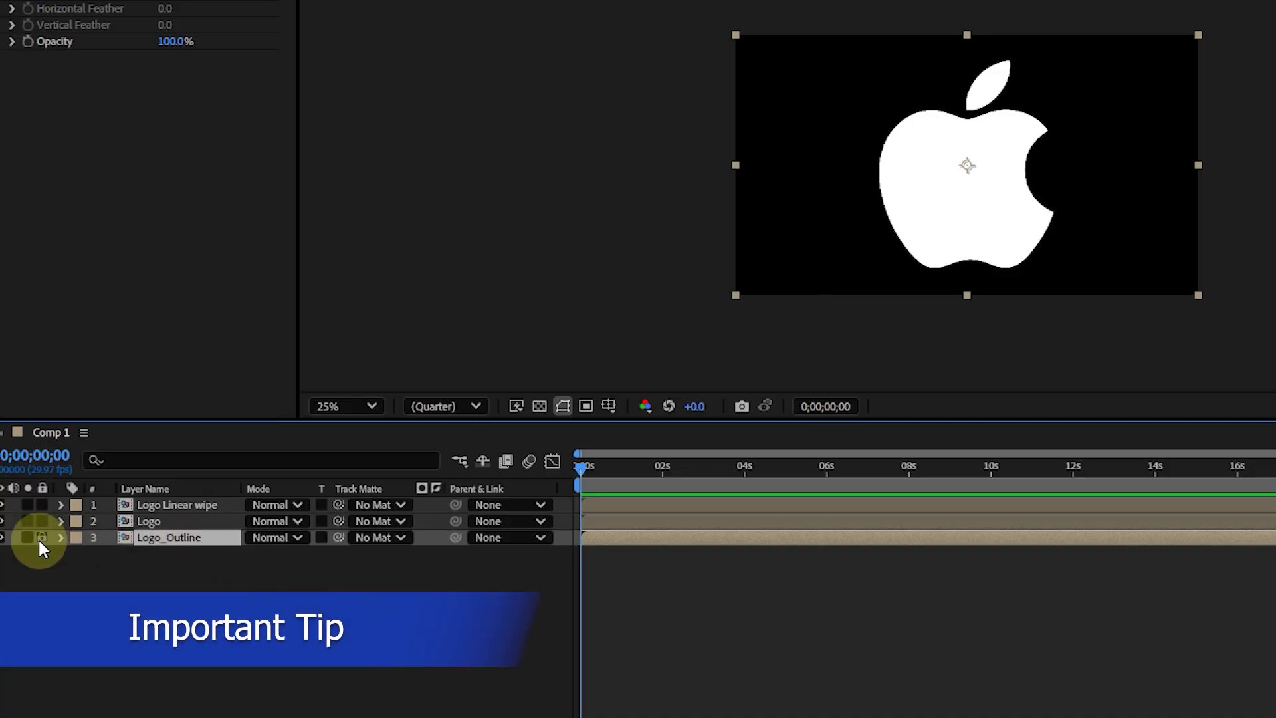
pyautogui.click(27, 537)
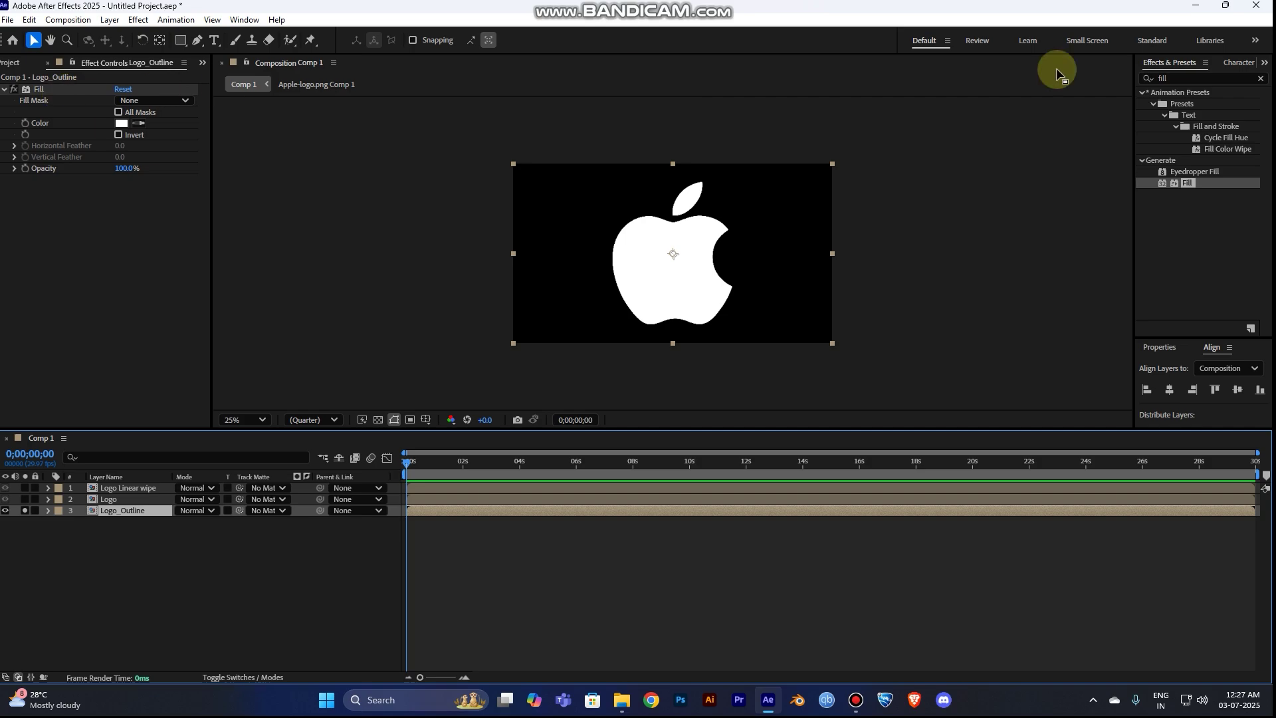
# - Apply the 4-Color Gradient effect to the Logo_Outline layer and delete its Fill effect
pyautogui.click(1260, 78)
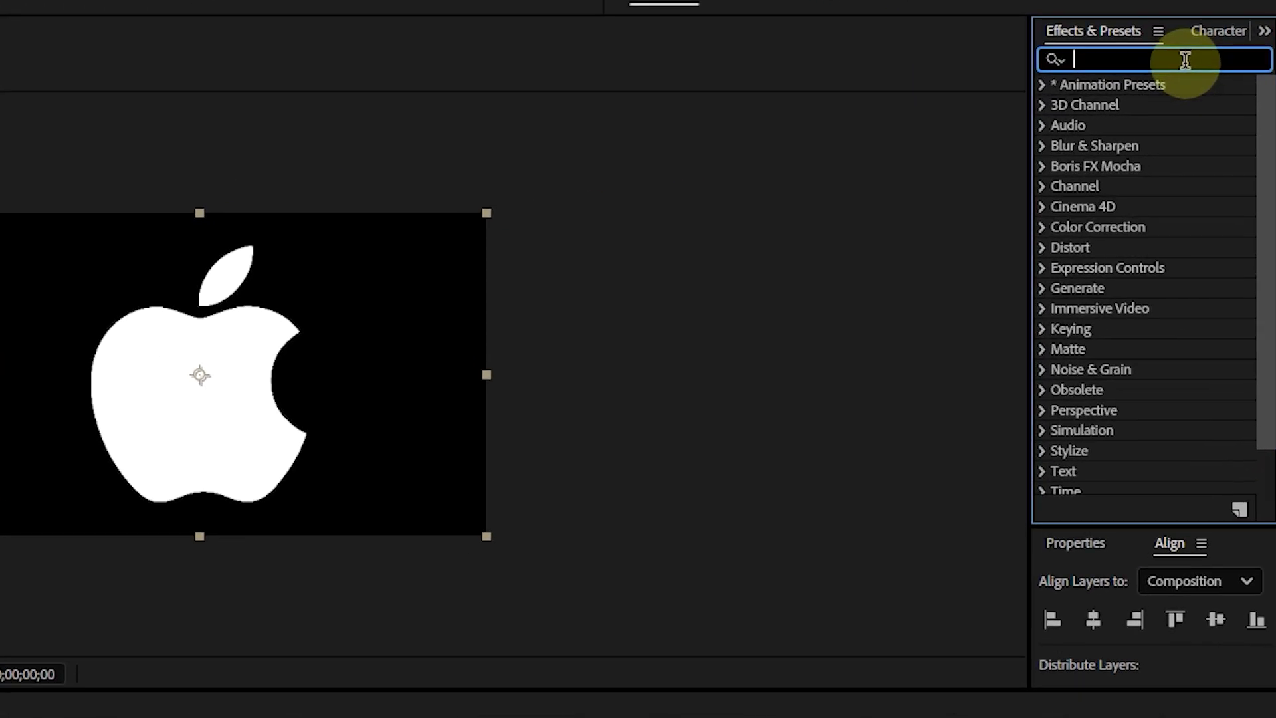
pyautogui.write('grad')
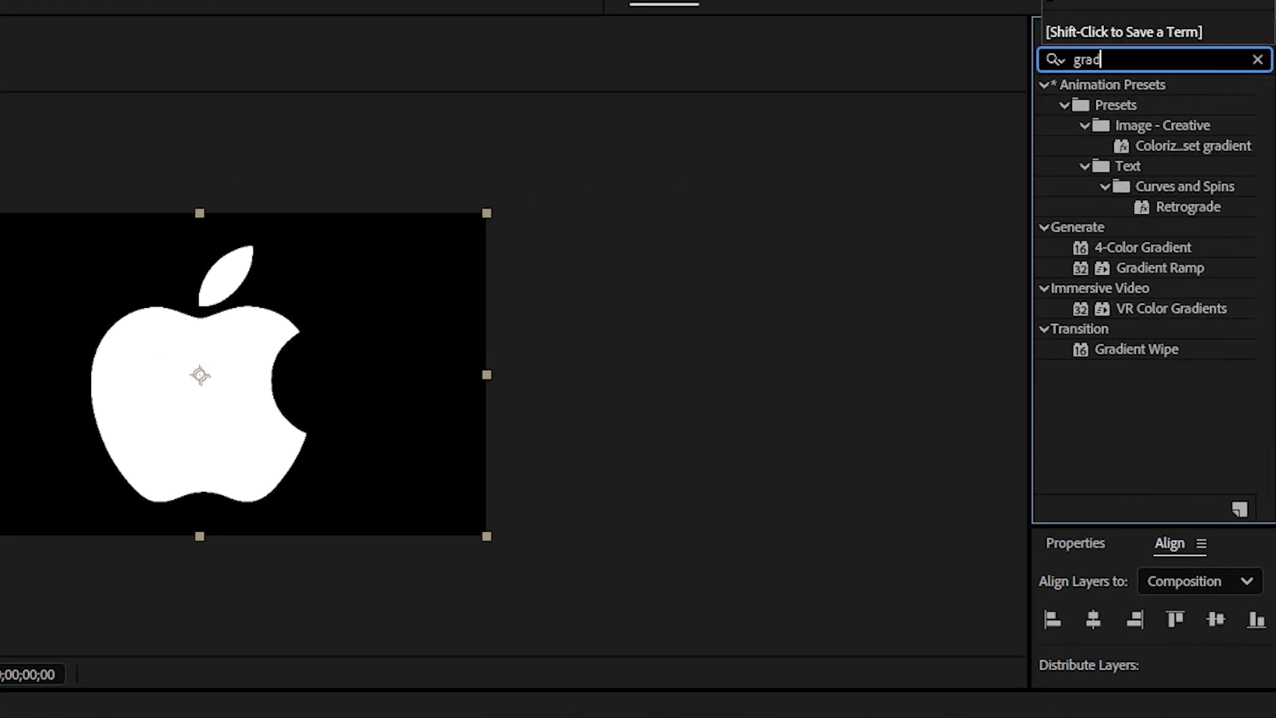
pyautogui.write('ien')
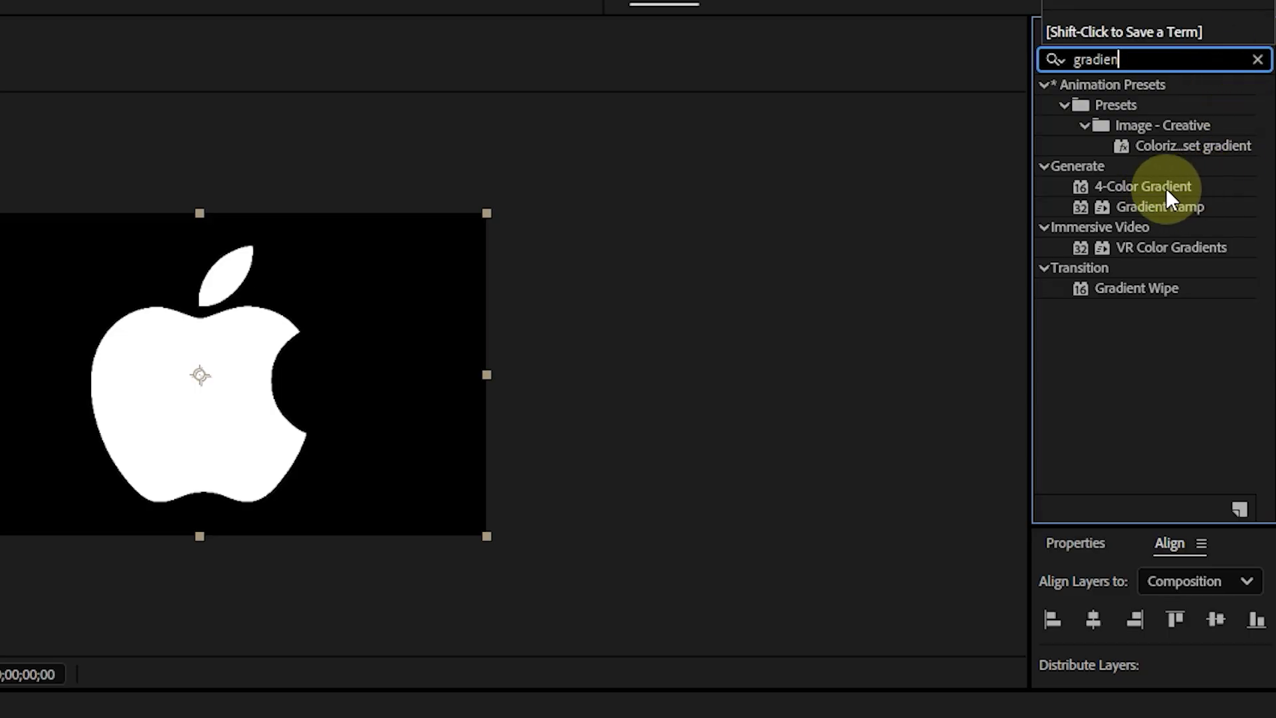
pyautogui.moveTo(1194, 186); pyautogui.dragTo(228, 717)
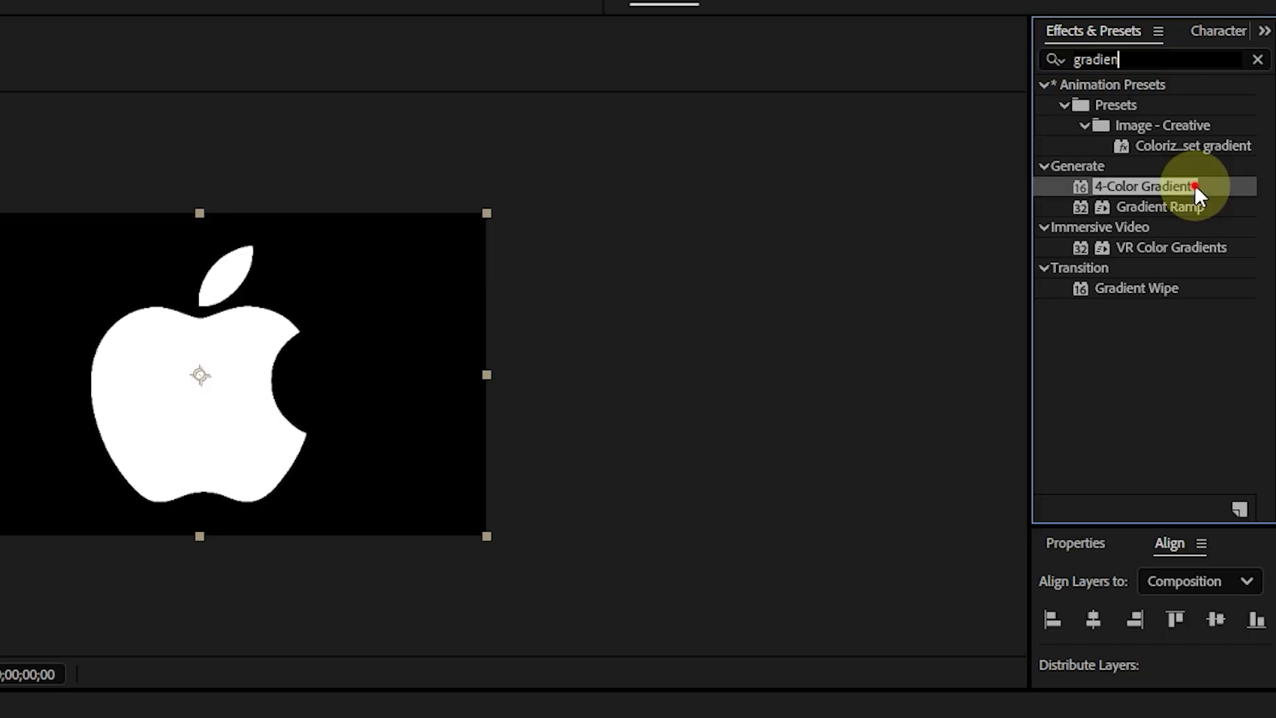
pyautogui.moveTo(613, 548); pyautogui.dragTo(614, 549)
pyautogui.moveTo(687, 508); pyautogui.dragTo(688, 509)
pyautogui.click(37, 90)
pyautogui.press('Delete')
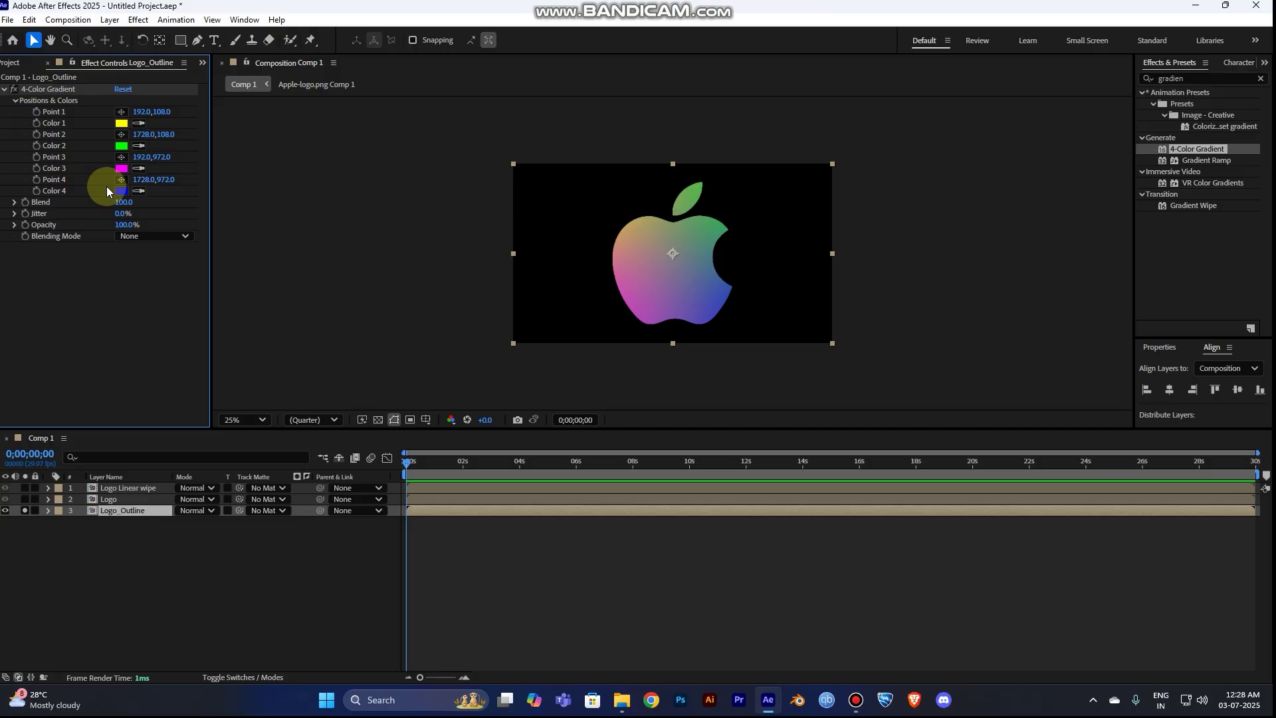
# - Set Color 1 of the 4-Color Gradient to pure red and Color 2 to orange FF8400
pyautogui.click(121, 123)
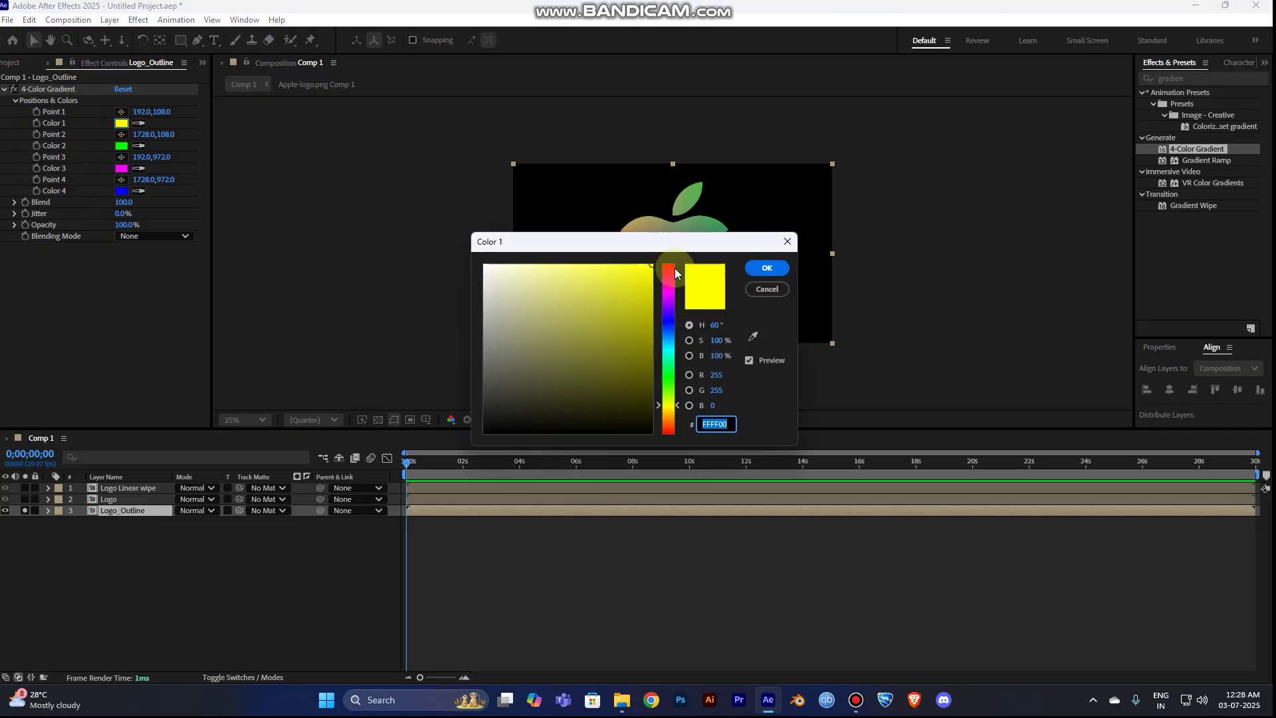
pyautogui.click(672, 273)
pyautogui.click(766, 268)
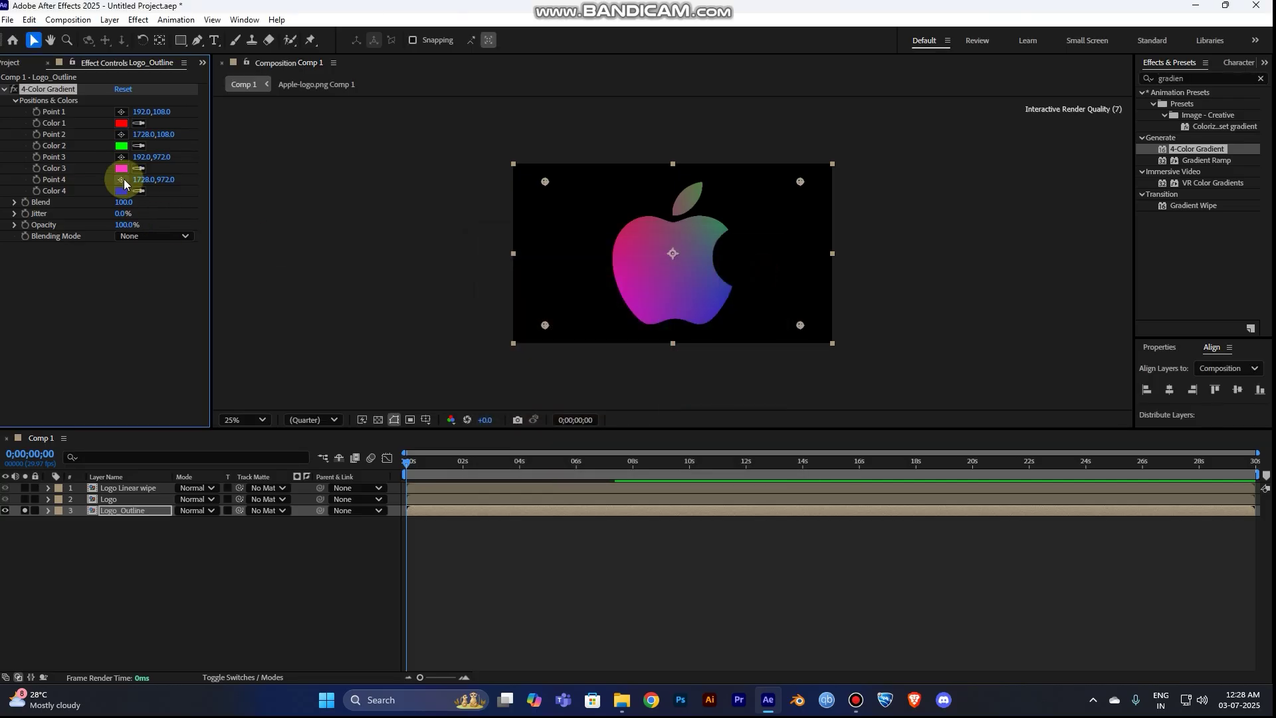
pyautogui.click(121, 145)
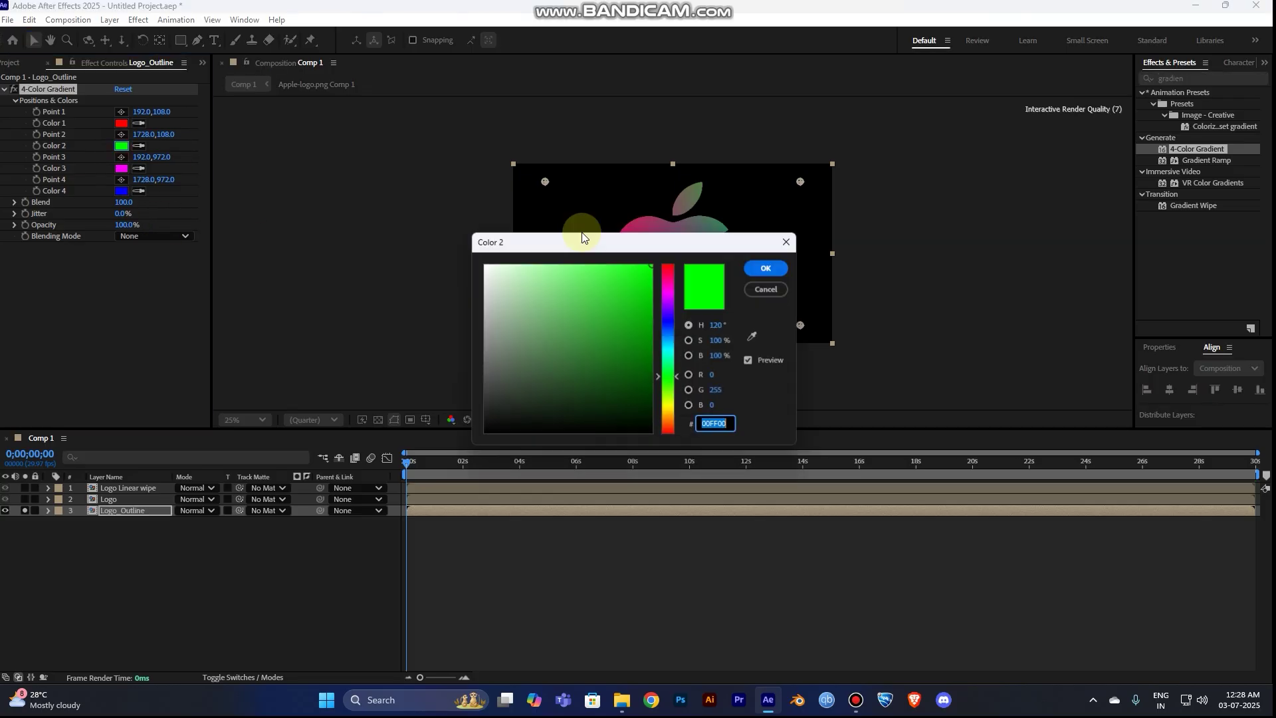
pyautogui.click(668, 418)
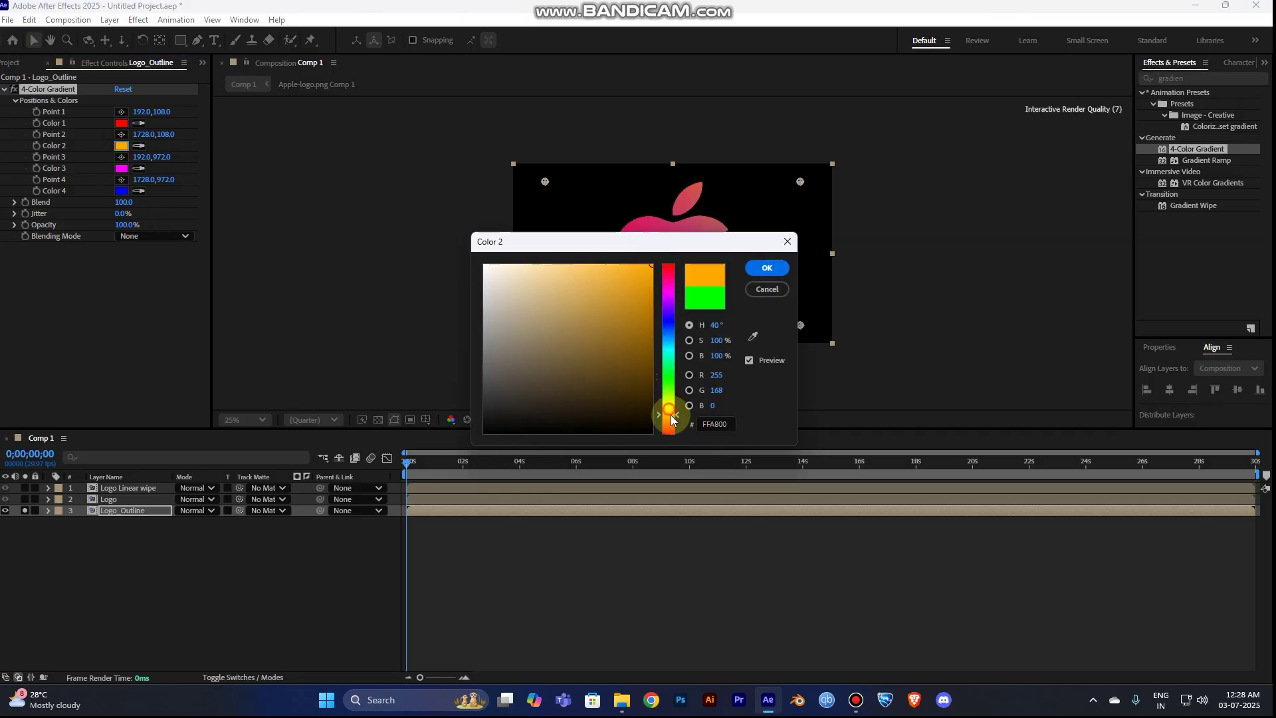
pyautogui.click(768, 269)
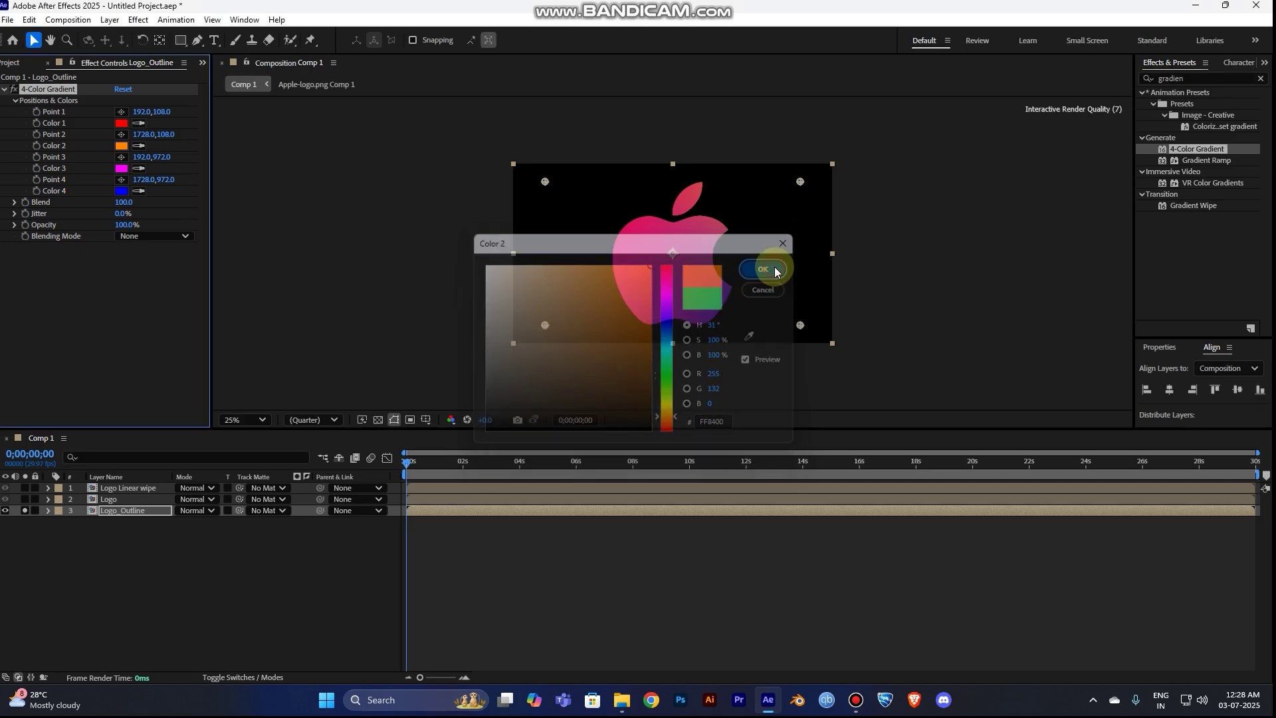
pyautogui.click(121, 146)
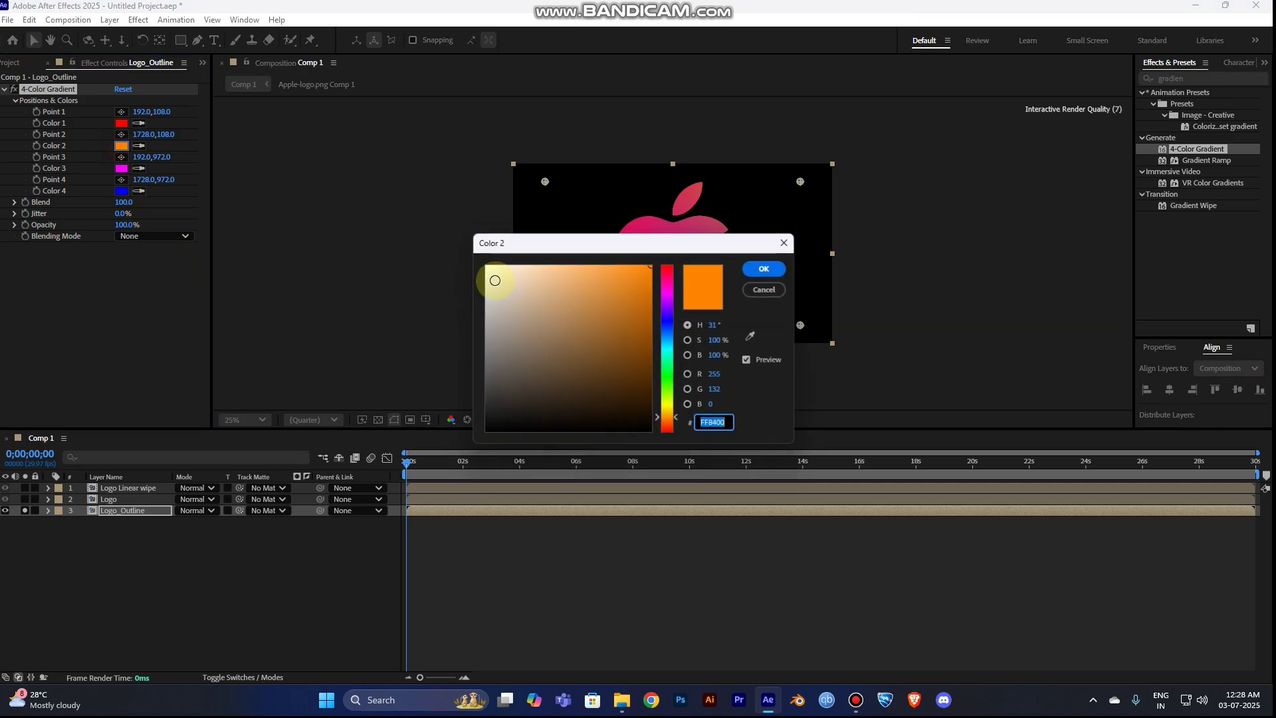
pyautogui.click(779, 269)
pyautogui.click(121, 123)
pyautogui.moveTo(580, 297); pyautogui.dragTo(654, 267)
pyautogui.click(766, 267)
# - Move the four gradient points closer around the logo, to about 464,272, 1440,268, 460,936 and 1440,964 for Points 1 to 4
pyautogui.moveTo(544, 181); pyautogui.dragTo(586, 205)
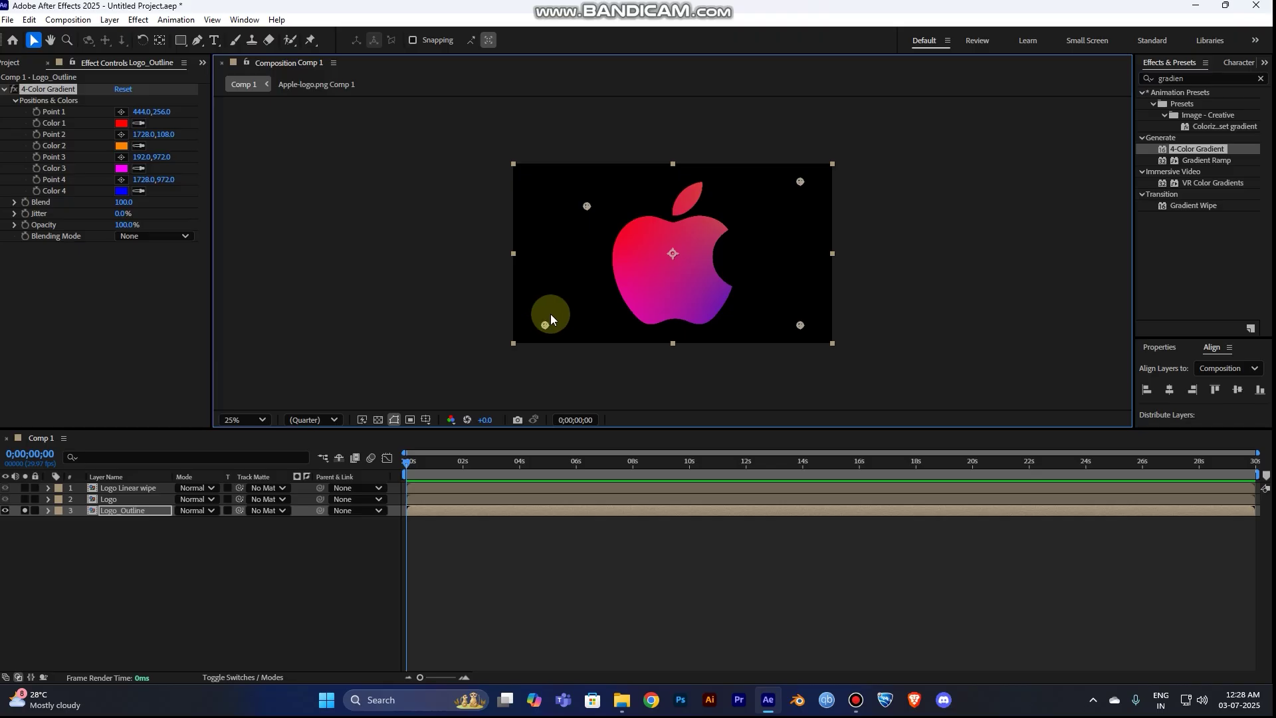
pyautogui.moveTo(549, 327); pyautogui.dragTo(594, 319)
pyautogui.moveTo(800, 327); pyautogui.dragTo(760, 320)
pyautogui.moveTo(754, 325); pyautogui.dragTo(753, 324)
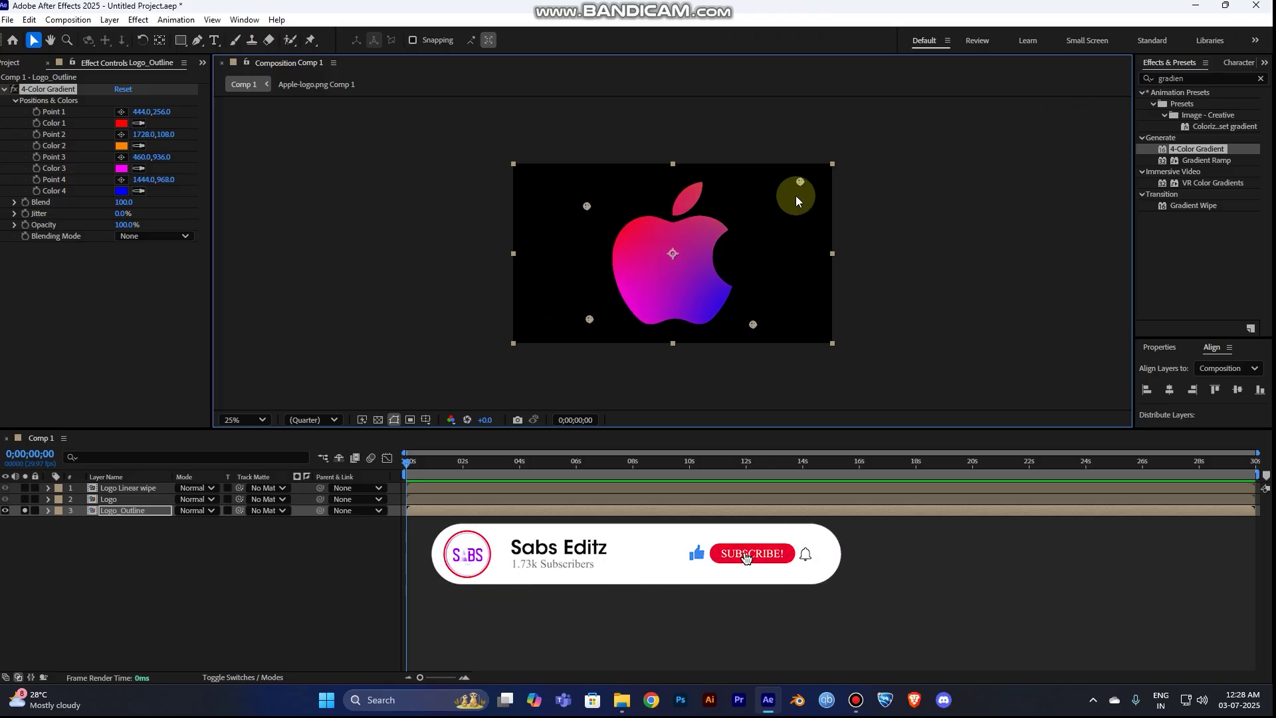
pyautogui.moveTo(800, 181); pyautogui.dragTo(752, 206)
pyautogui.moveTo(586, 206); pyautogui.dragTo(590, 208)
pyautogui.moveTo(746, 213); pyautogui.dragTo(748, 215)
pyautogui.click(754, 328)
pyautogui.moveTo(753, 326); pyautogui.dragTo(752, 325)
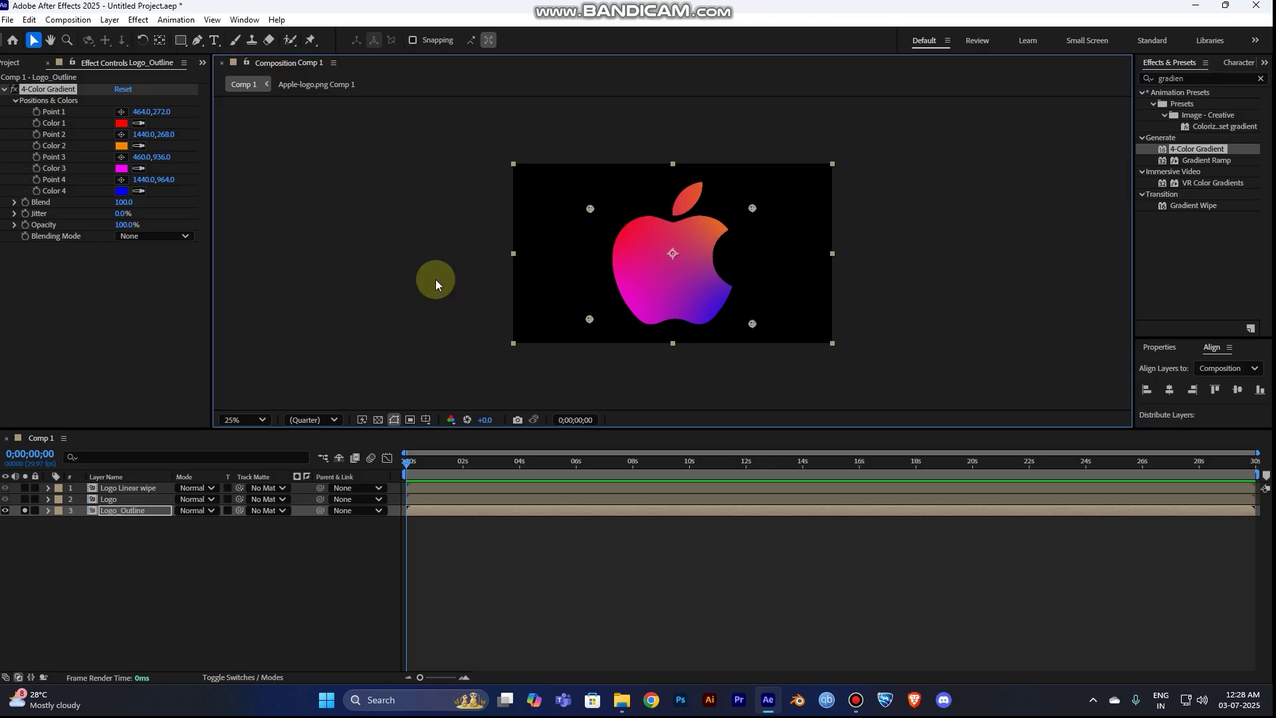
# - Find the CC Radial Fast Blur effect and apply it to the Logo_Outline layer
pyautogui.click(1198, 78)
pyautogui.doubleClick(1196, 77)
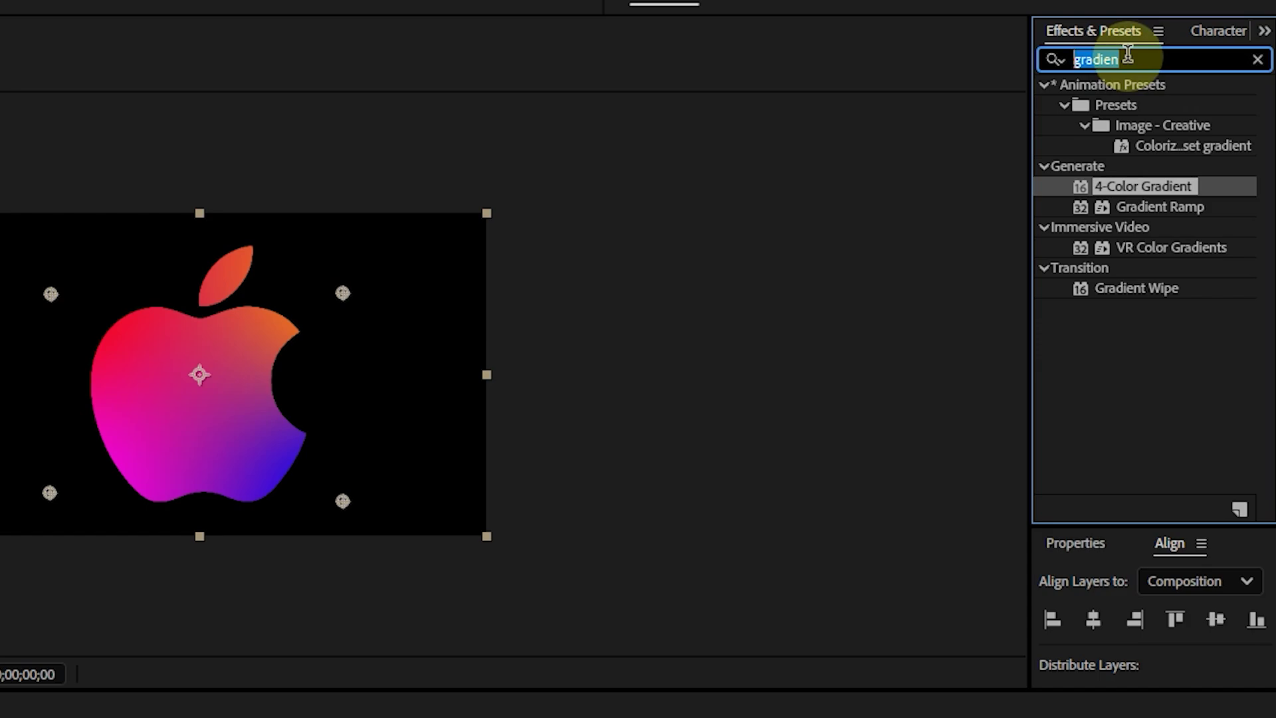
pyautogui.write('cc')
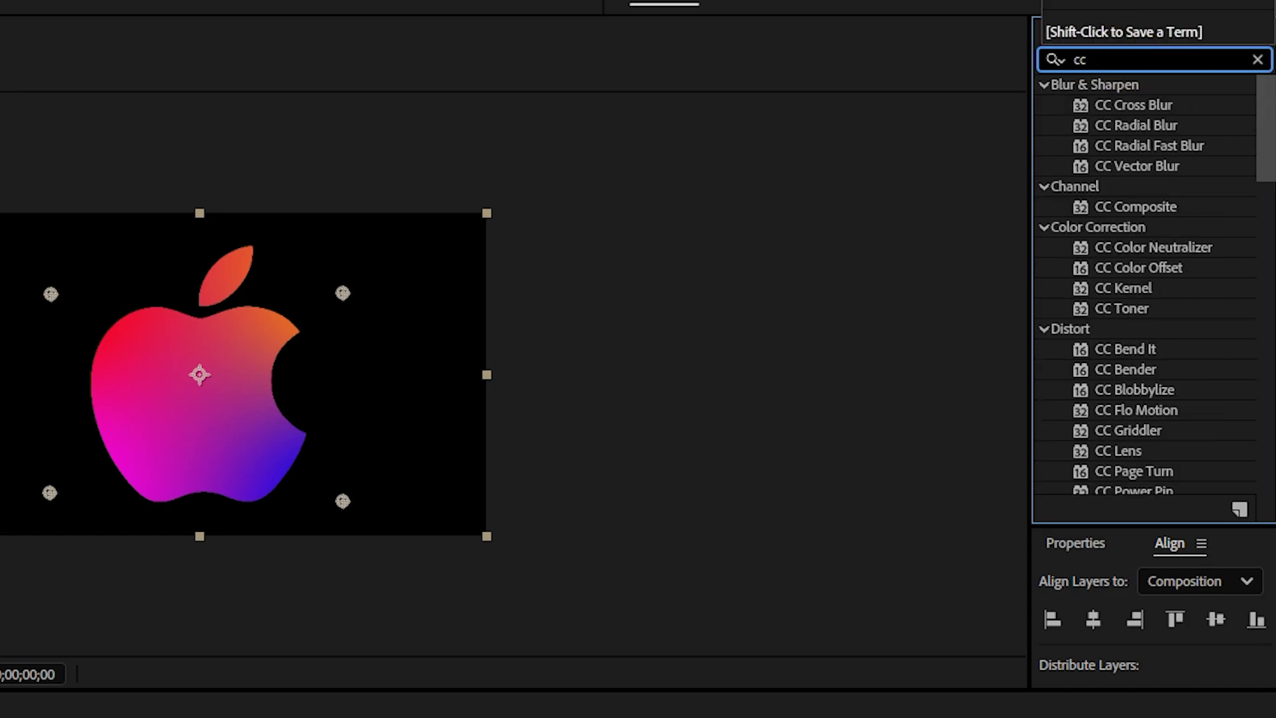
pyautogui.write(' r')
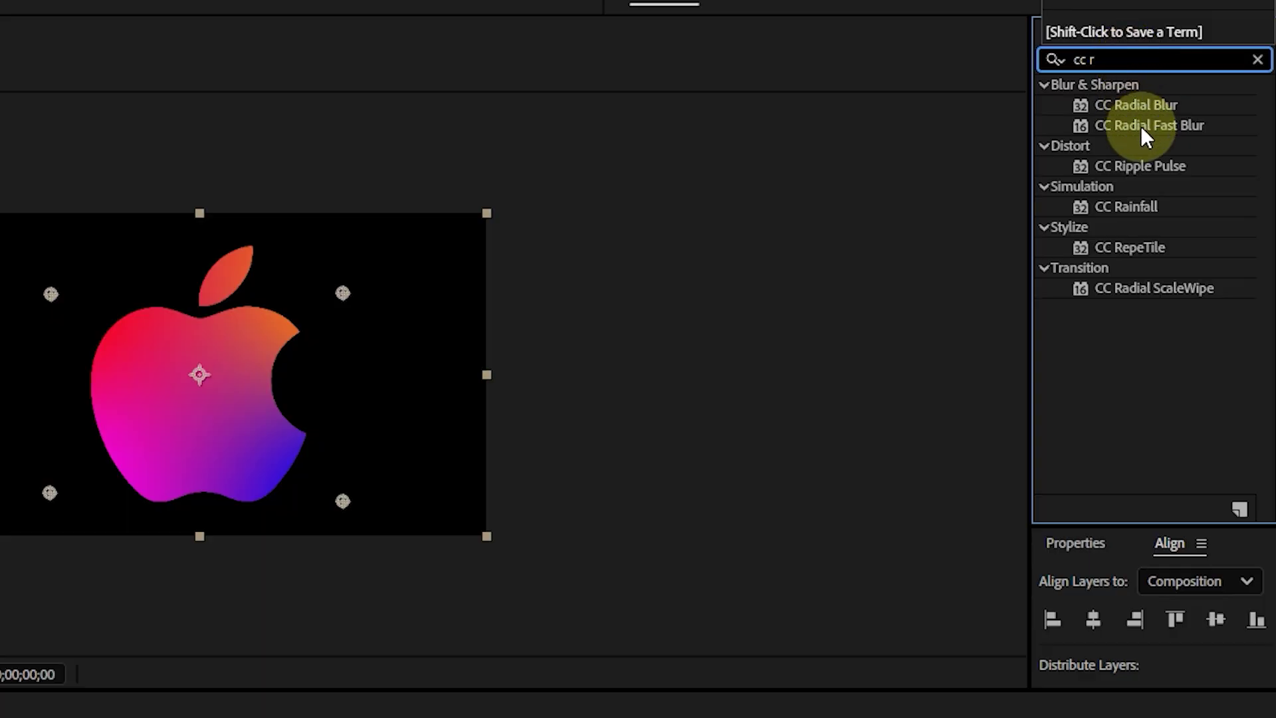
pyautogui.moveTo(1132, 124); pyautogui.dragTo(242, 717)
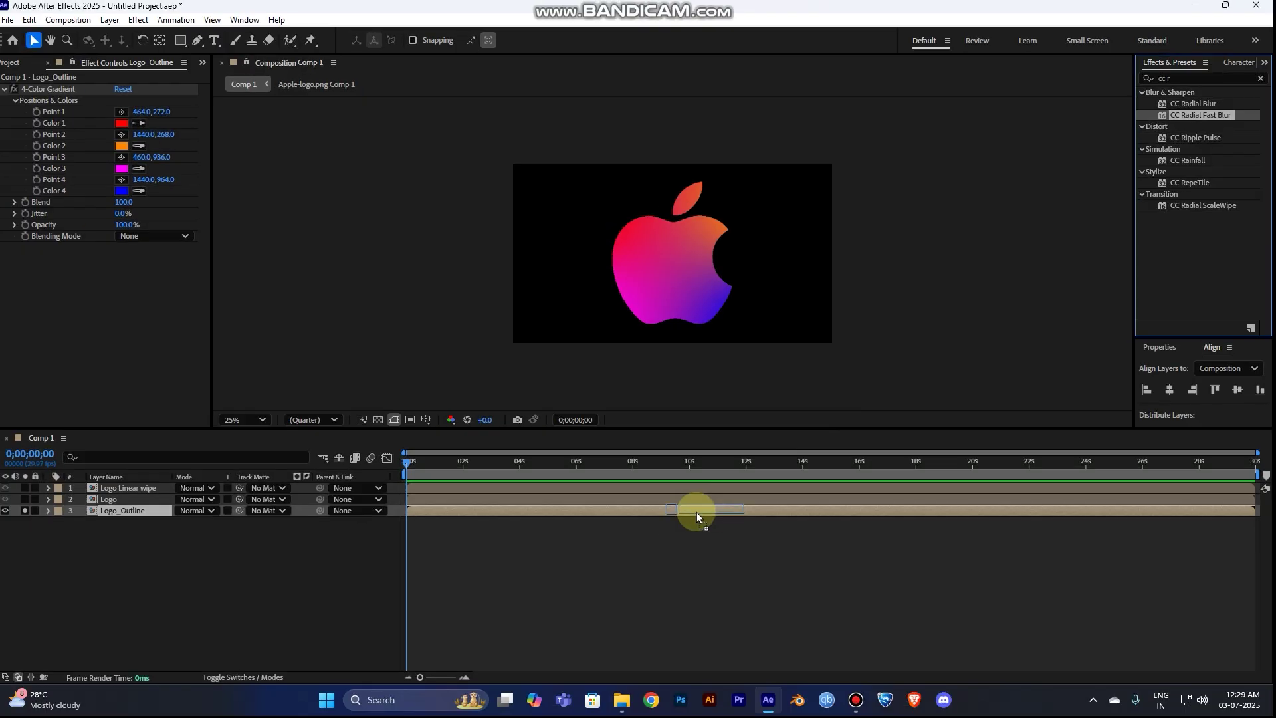
pyautogui.moveTo(696, 512); pyautogui.dragTo(698, 512)
# - Compare the logo with and without CC Radial Fast Blur, and set the blur's Amount to 40
pyautogui.click(122, 270)
pyautogui.scroll(4, 690, 248)
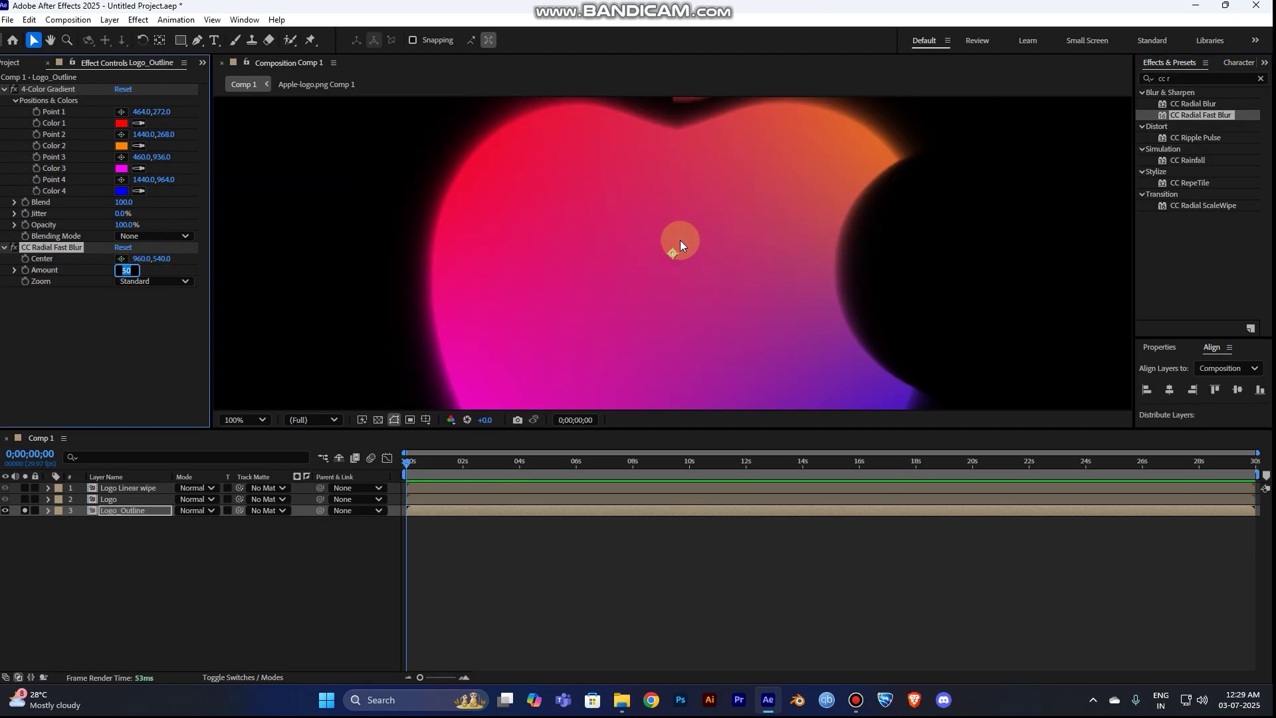
pyautogui.click(14, 248)
pyautogui.click(14, 248)
pyautogui.moveTo(121, 270)
pyautogui.mouseDown()
pyautogui.moveTo(105, 271)
pyautogui.moveTo(123, 270)
pyautogui.mouseUp()
pyautogui.click(124, 270)
pyautogui.write('40')
pyautogui.press('Return')
pyautogui.click(472, 264)
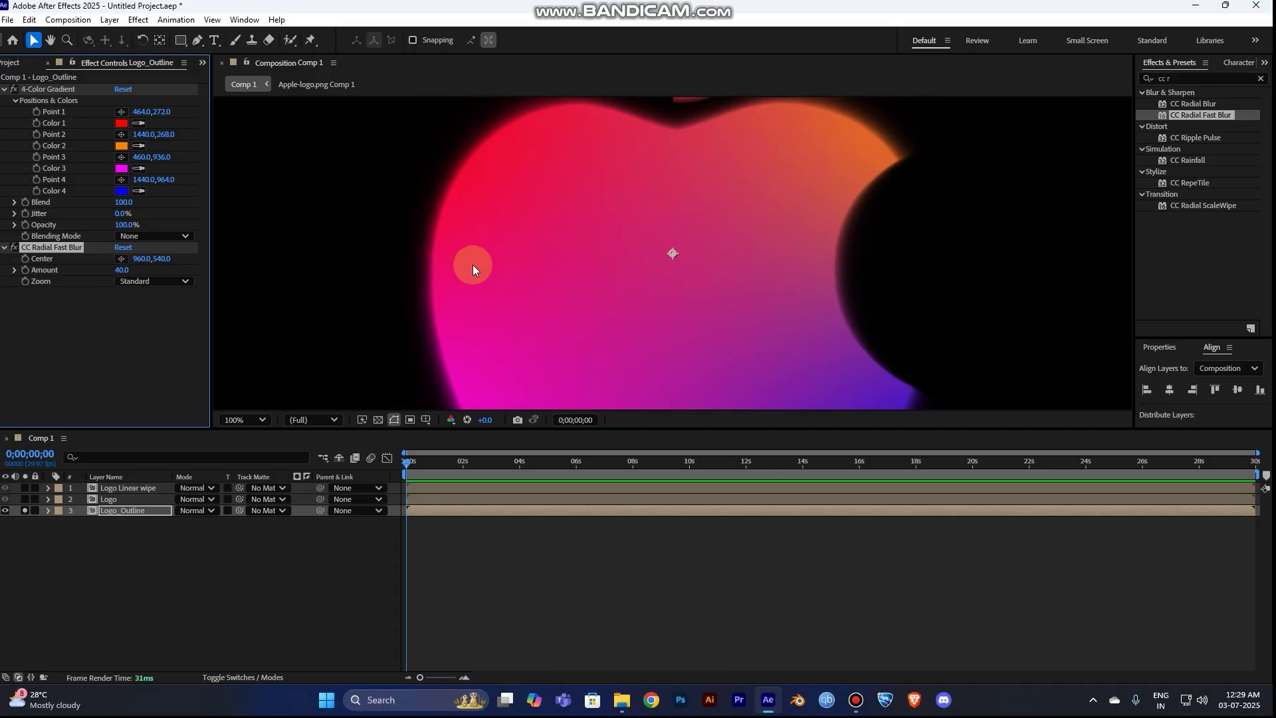
pyautogui.press(',')
pyautogui.press(',')
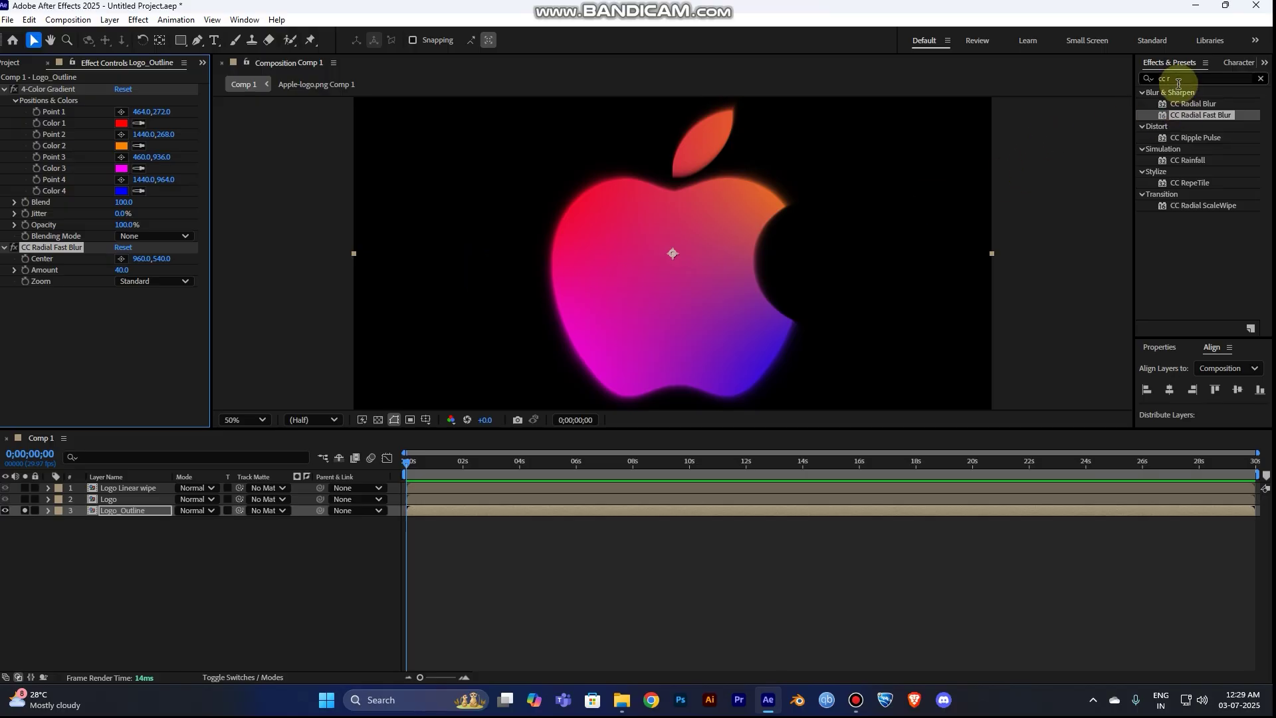
# - Find the Radial Wipe transition effect and apply it to the Logo_Outline layer
pyautogui.click(1141, 80)
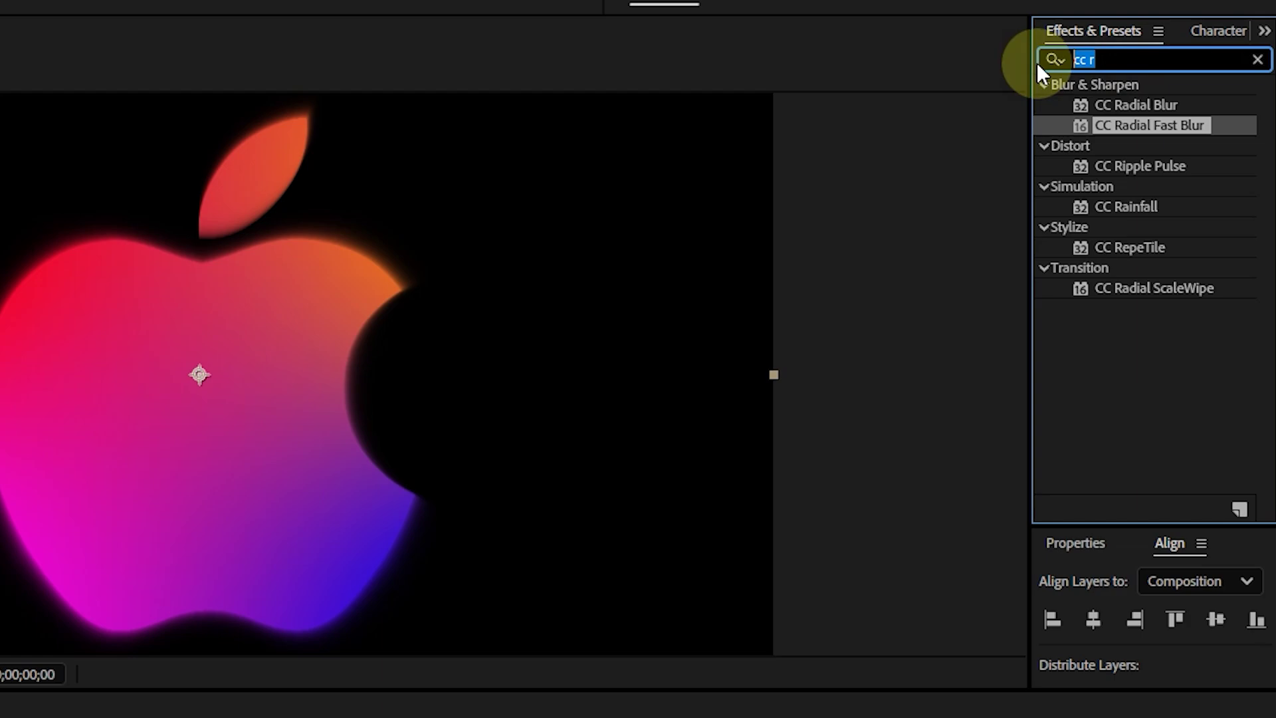
pyautogui.write('wpe')
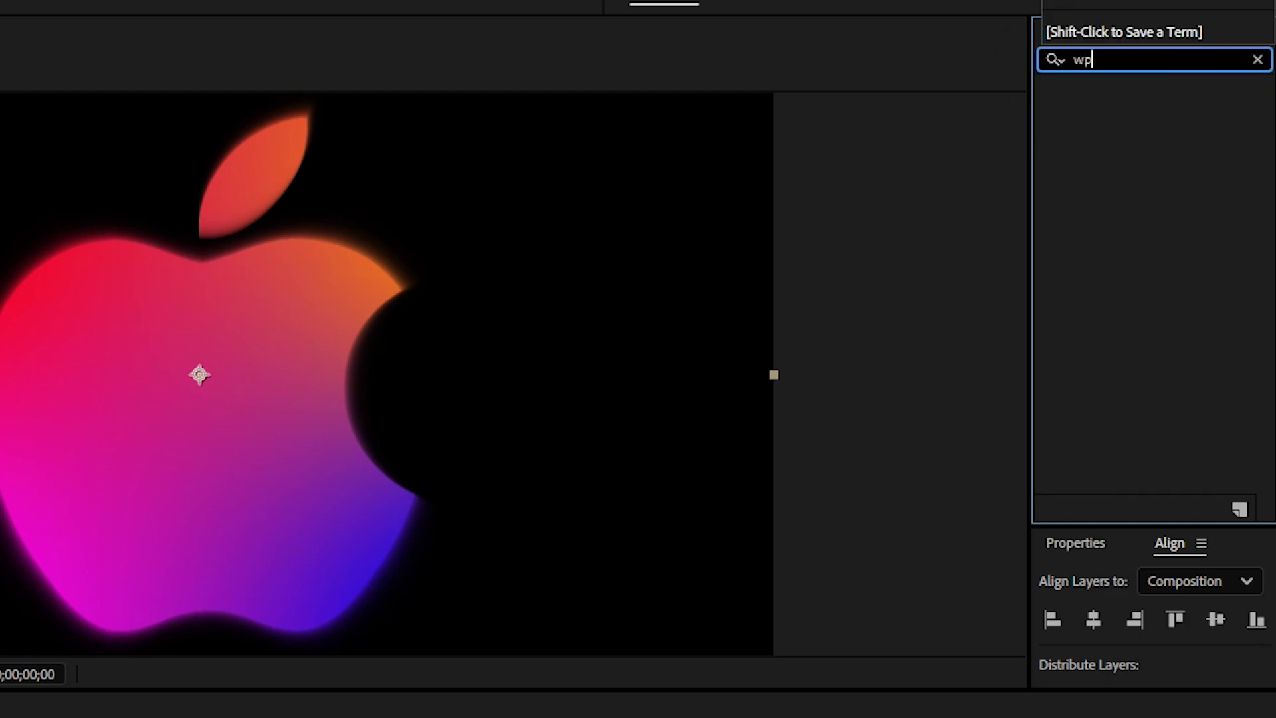
pyautogui.press('BackSpace')
pyautogui.press('BackSpace')
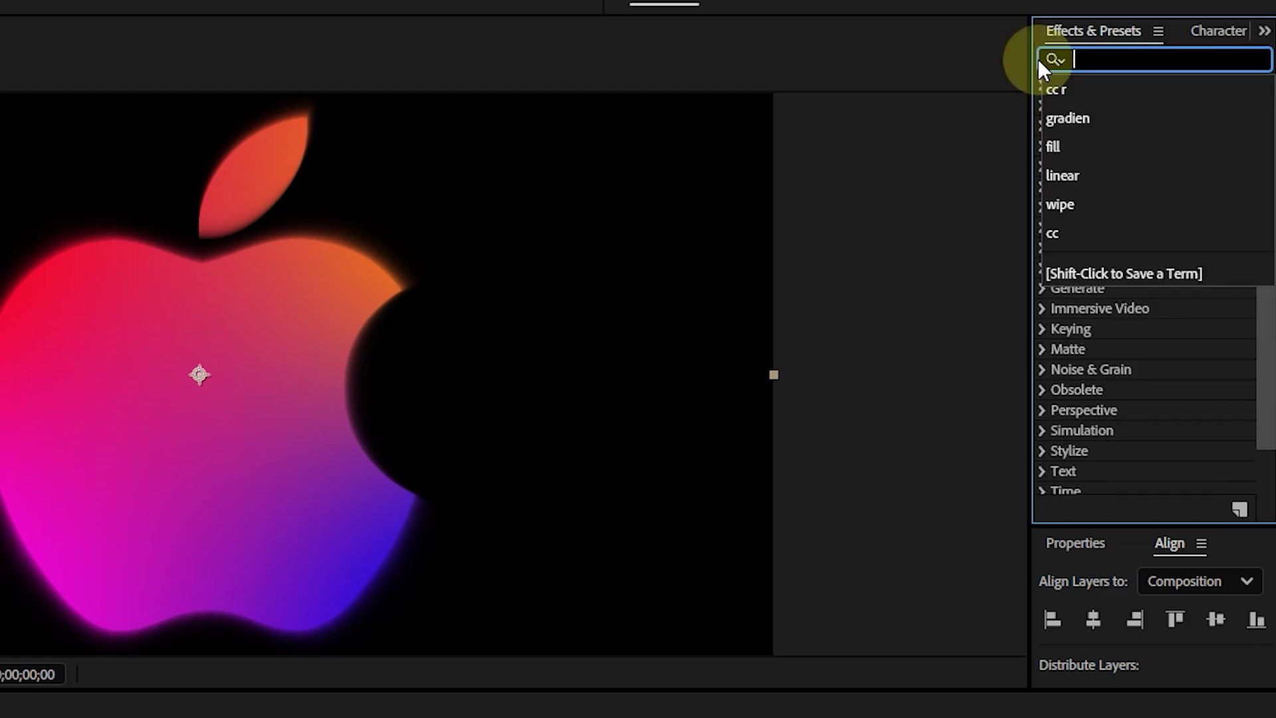
pyautogui.write('ipe')
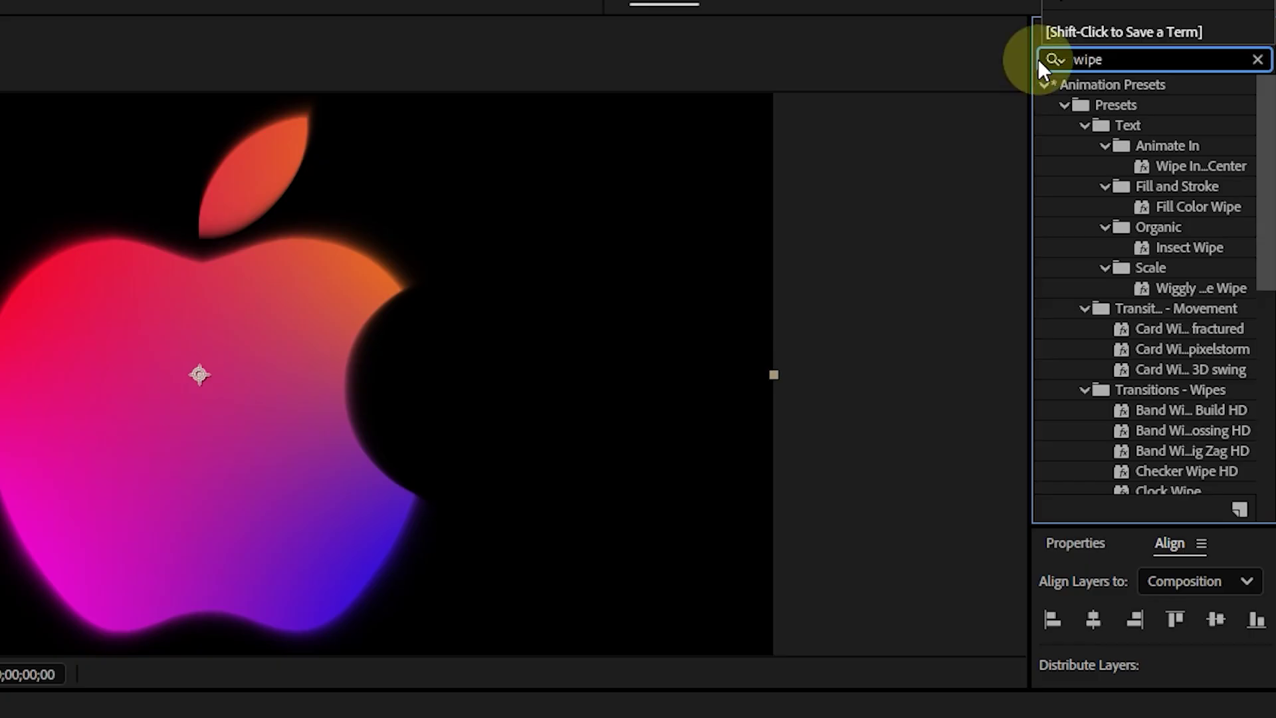
pyautogui.scroll(-5, 1134, 233)
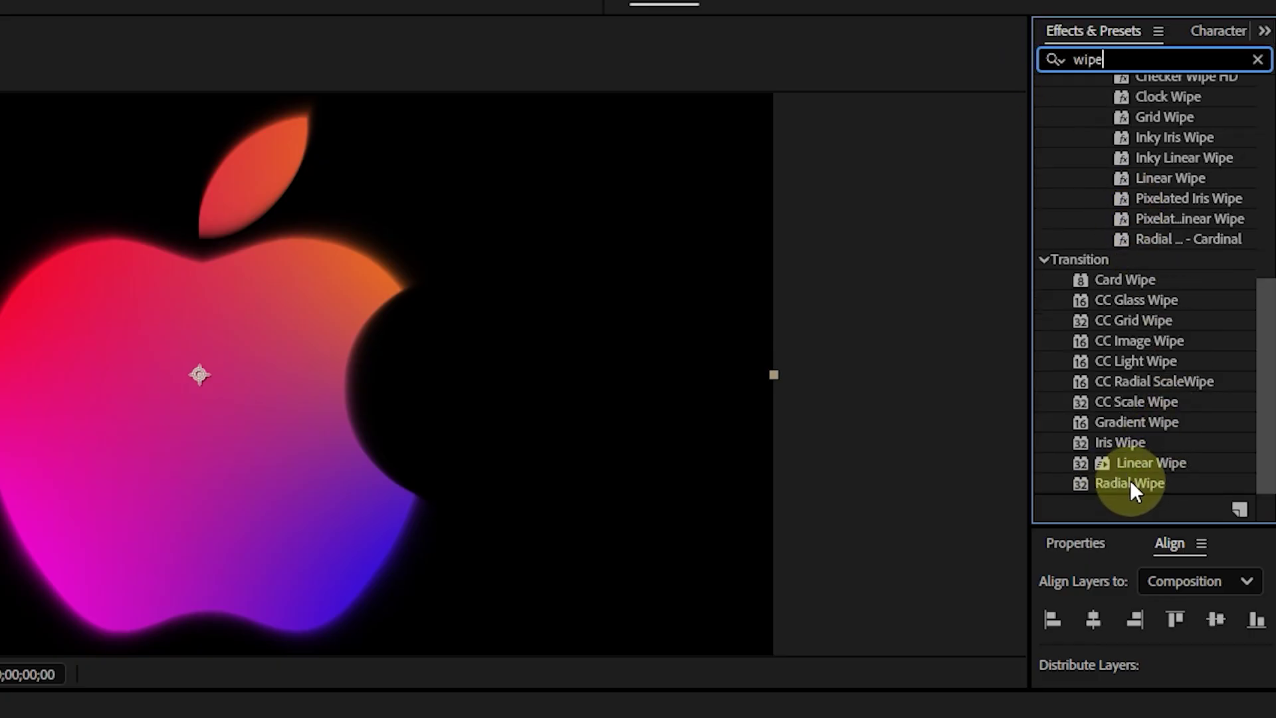
pyautogui.moveTo(1138, 482); pyautogui.dragTo(741, 509)
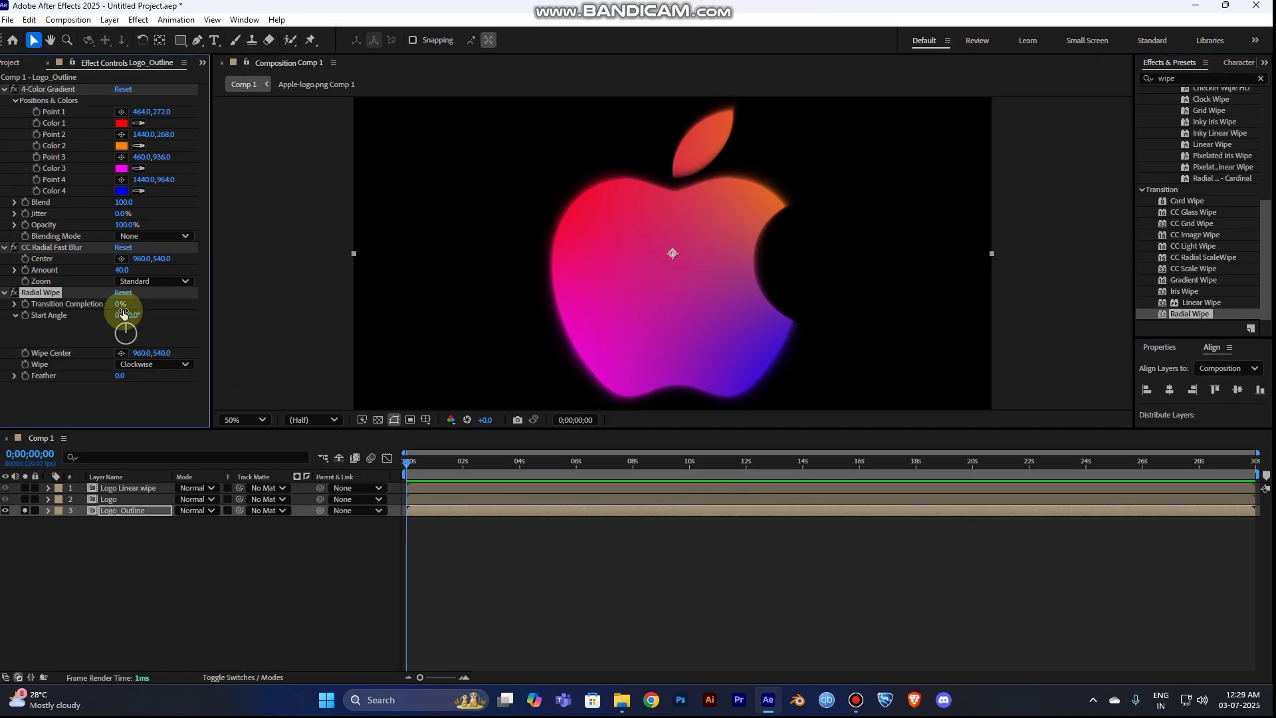
# - Collapse the gradient and blur settings and set the Radial Wipe's Transition Completion to 90%
pyautogui.moveTo(123, 314); pyautogui.dragTo(133, 311)
pyautogui.click(5, 247)
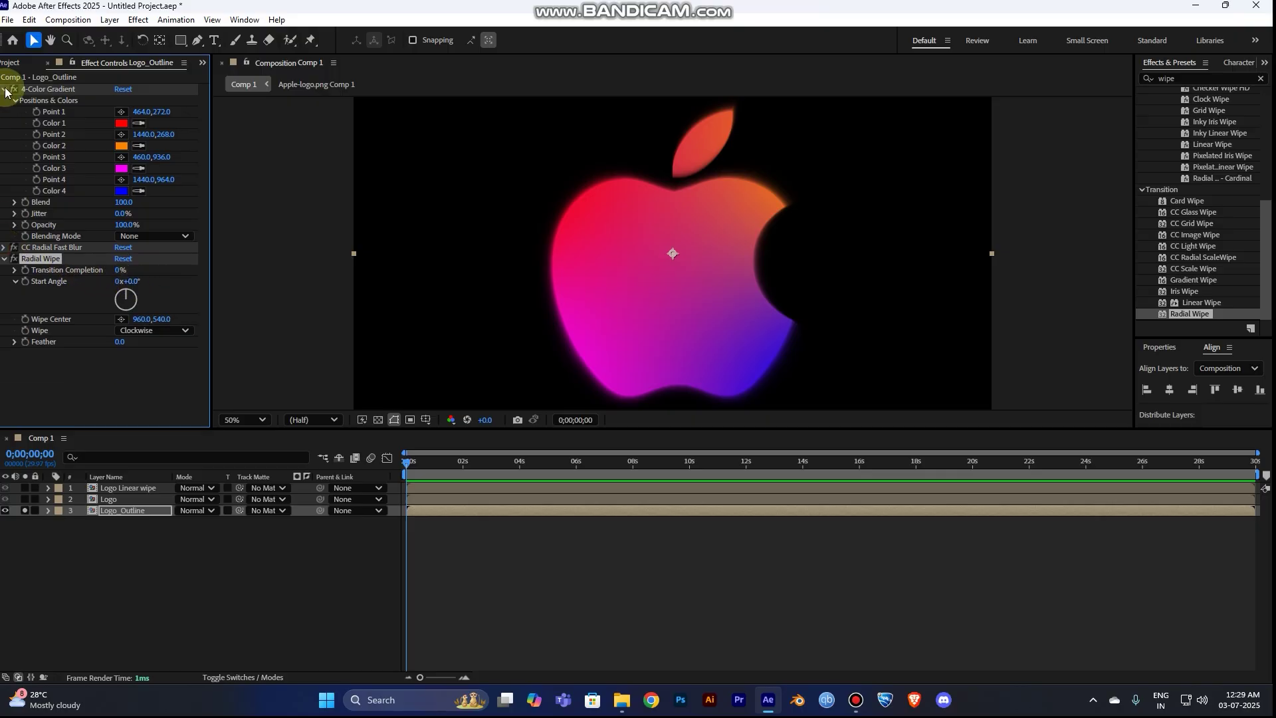
pyautogui.click(5, 90)
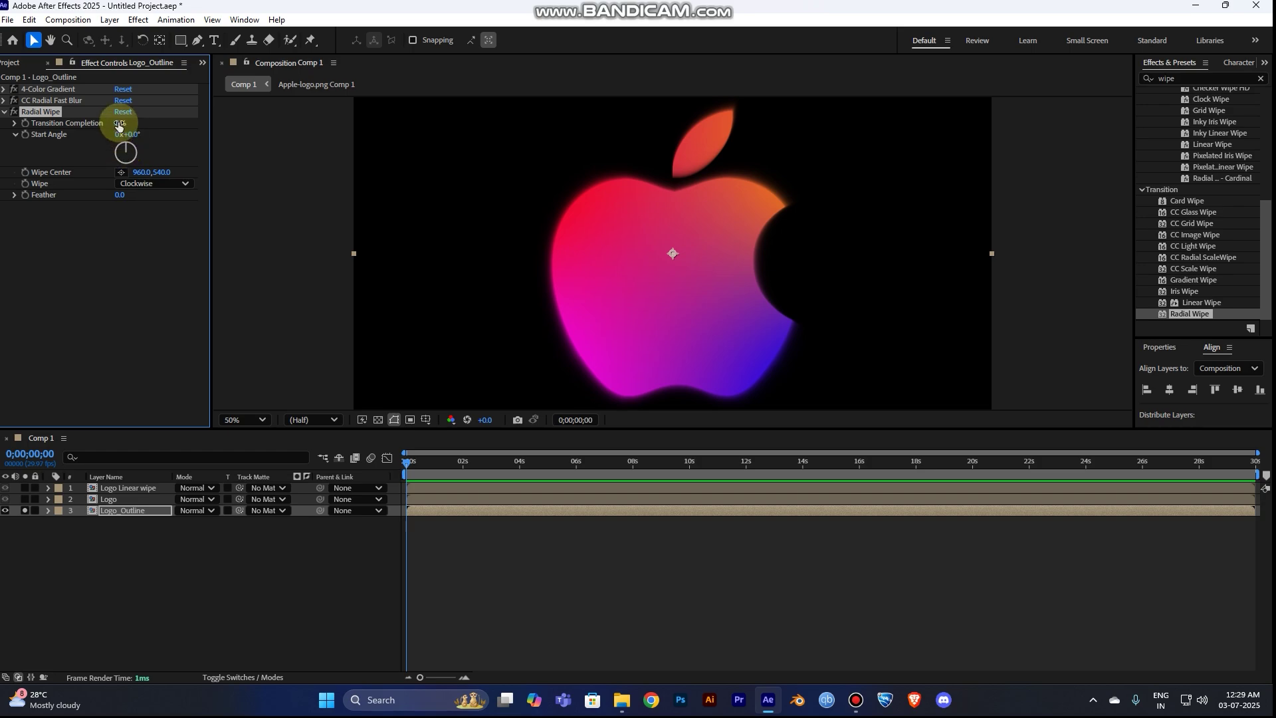
pyautogui.moveTo(117, 123); pyautogui.dragTo(177, 130)
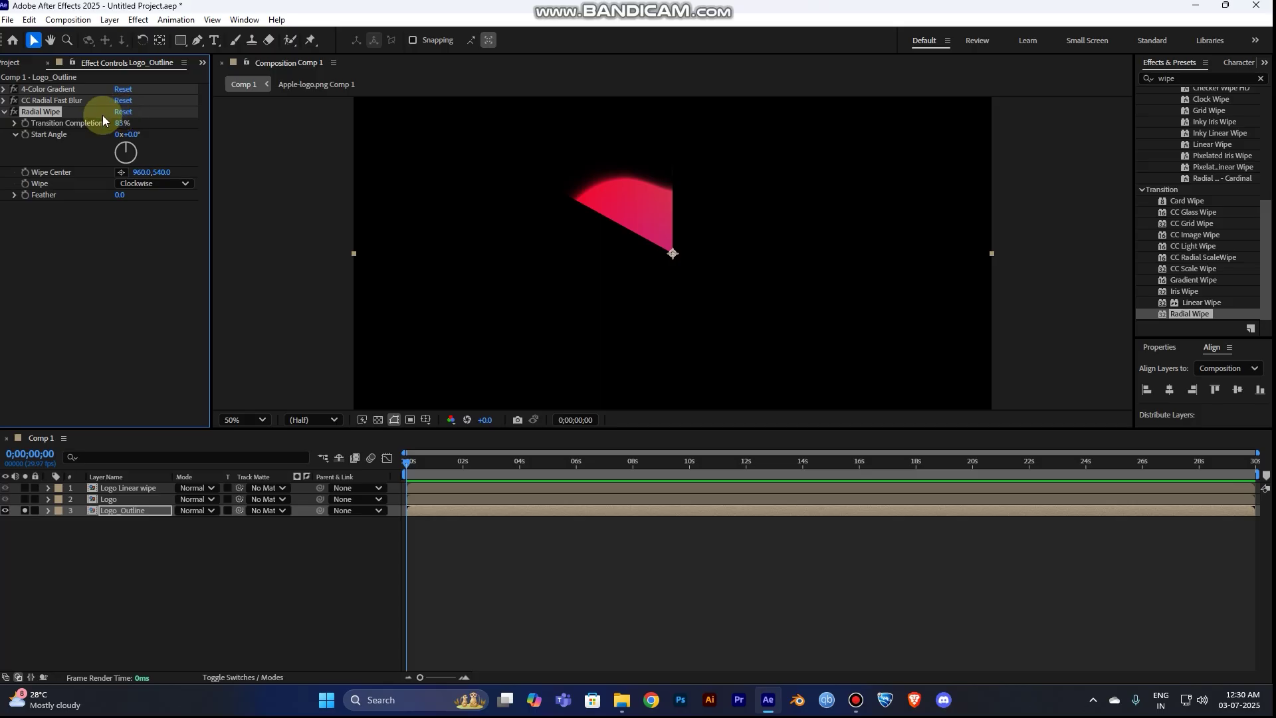
pyautogui.moveTo(120, 121); pyautogui.dragTo(123, 125)
pyautogui.click(123, 125)
pyautogui.write('90')
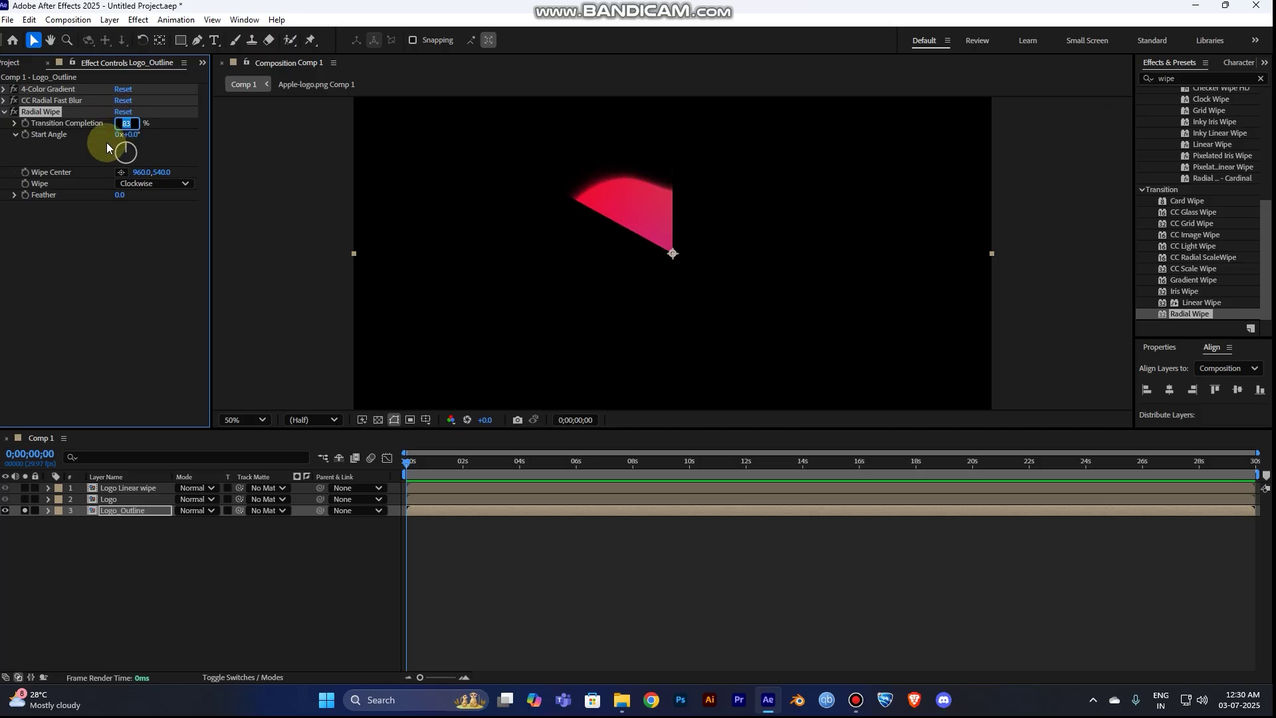
pyautogui.press('Return')
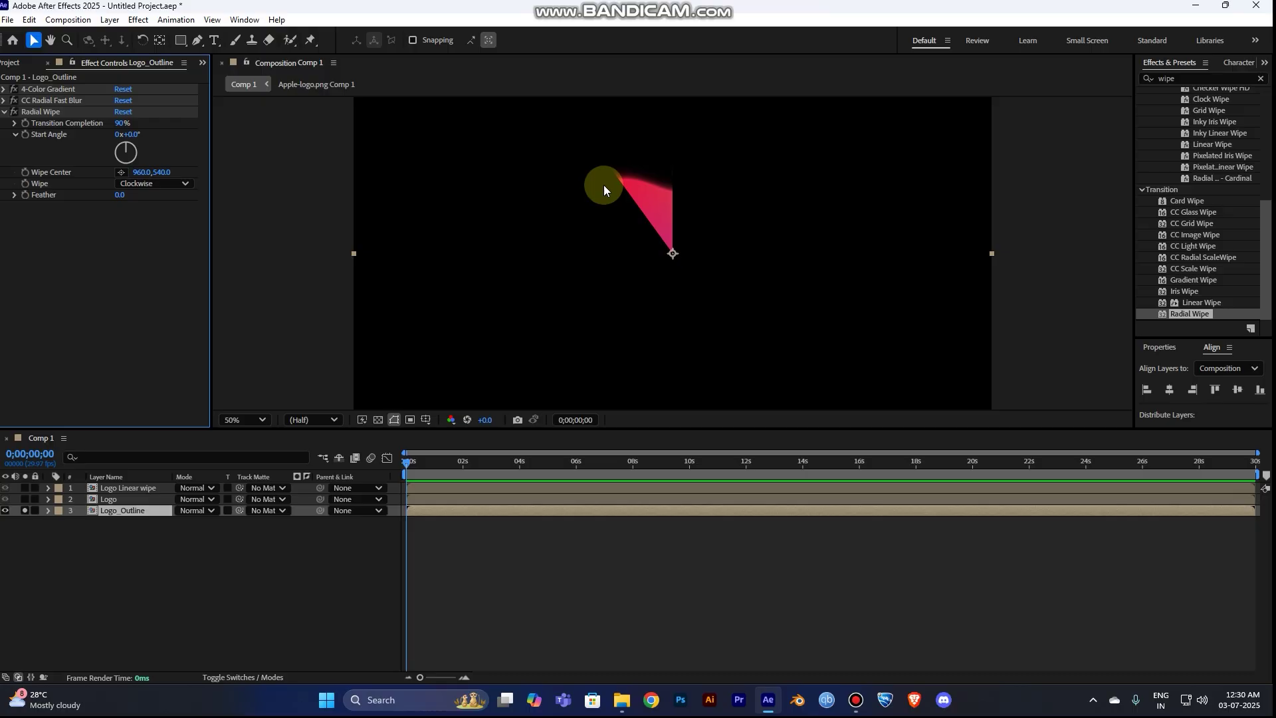
# - Set the Radial Wipe's Feather to 160 and try out its Start Angle, returning the angle to 0°
pyautogui.click(138, 185)
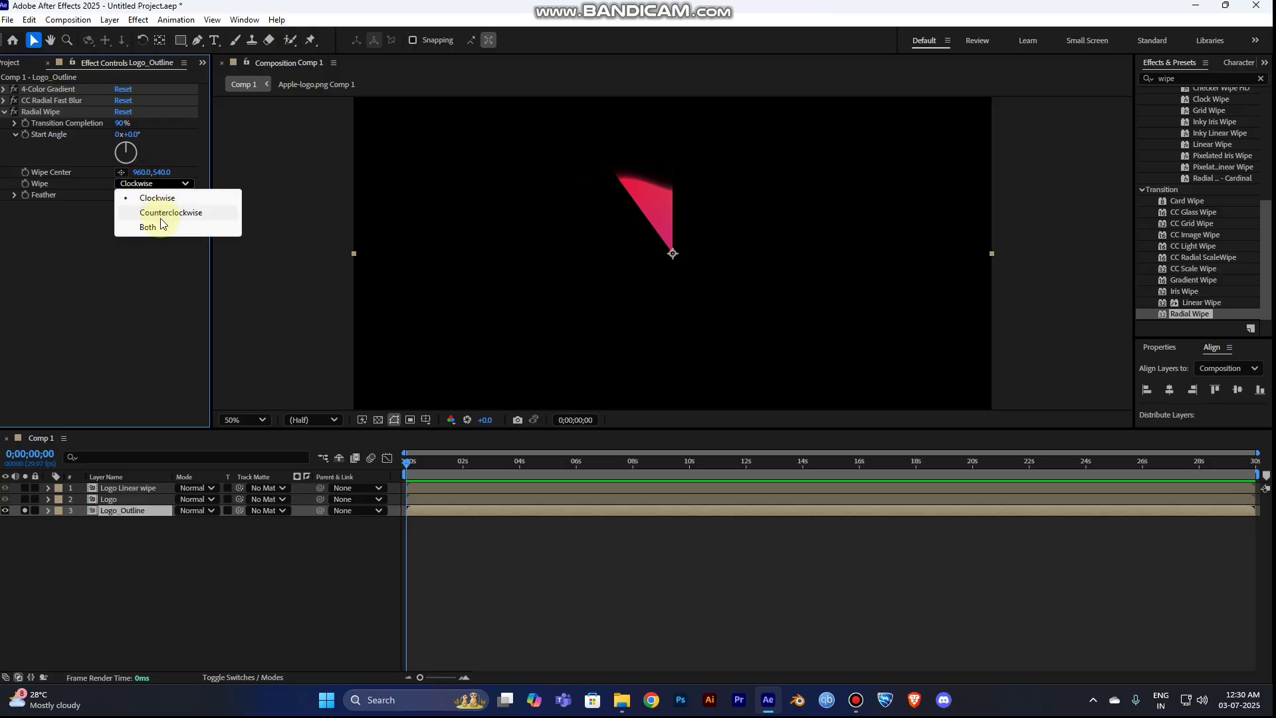
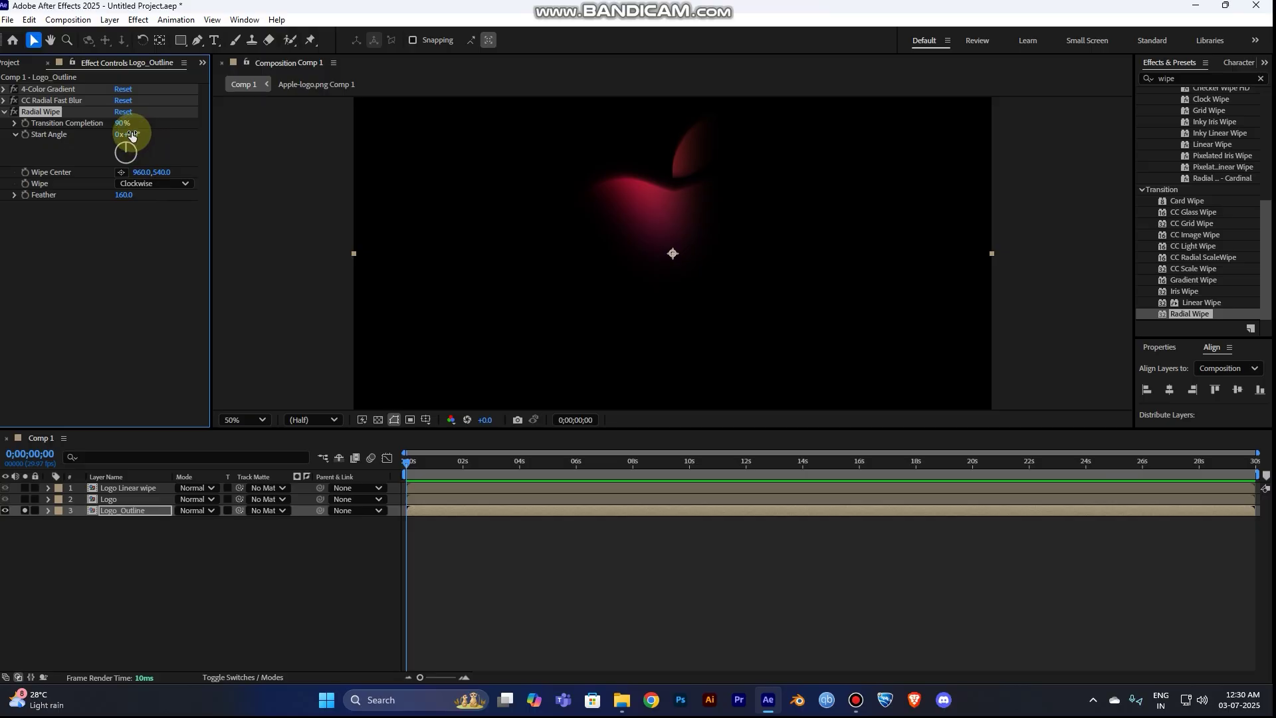
pyautogui.moveTo(137, 134); pyautogui.dragTo(366, 159)
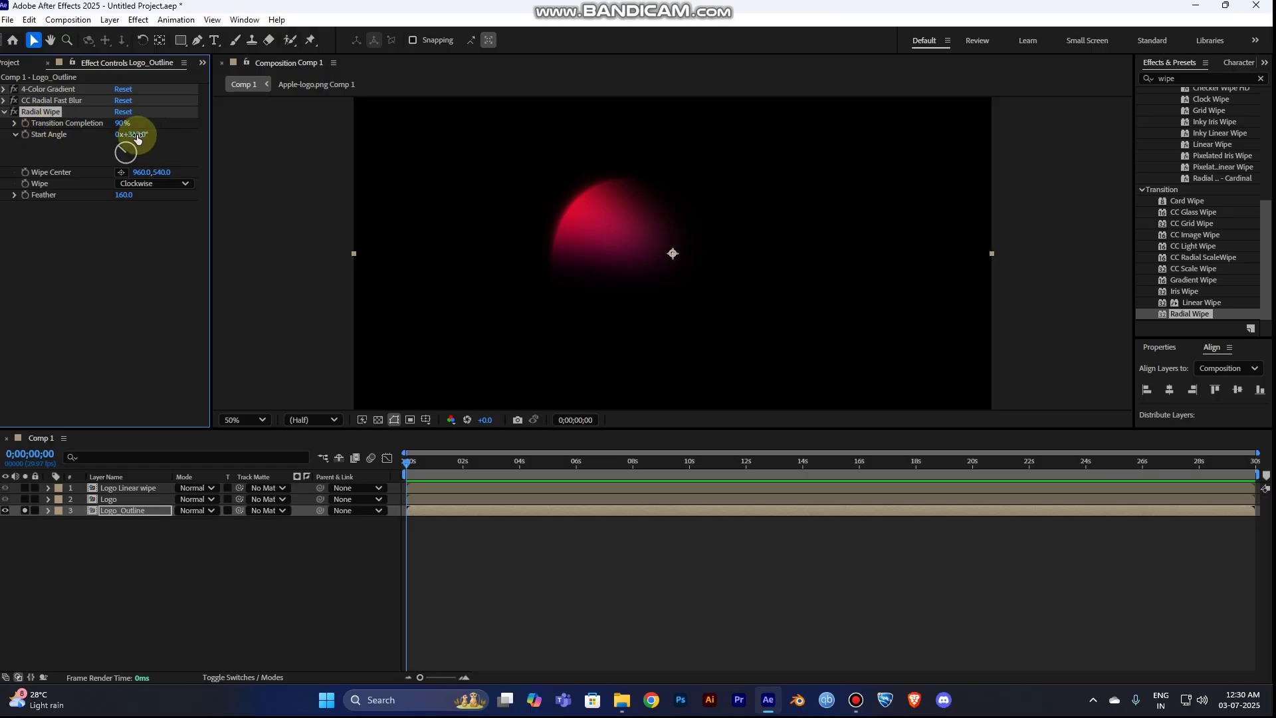
pyautogui.press('Return')
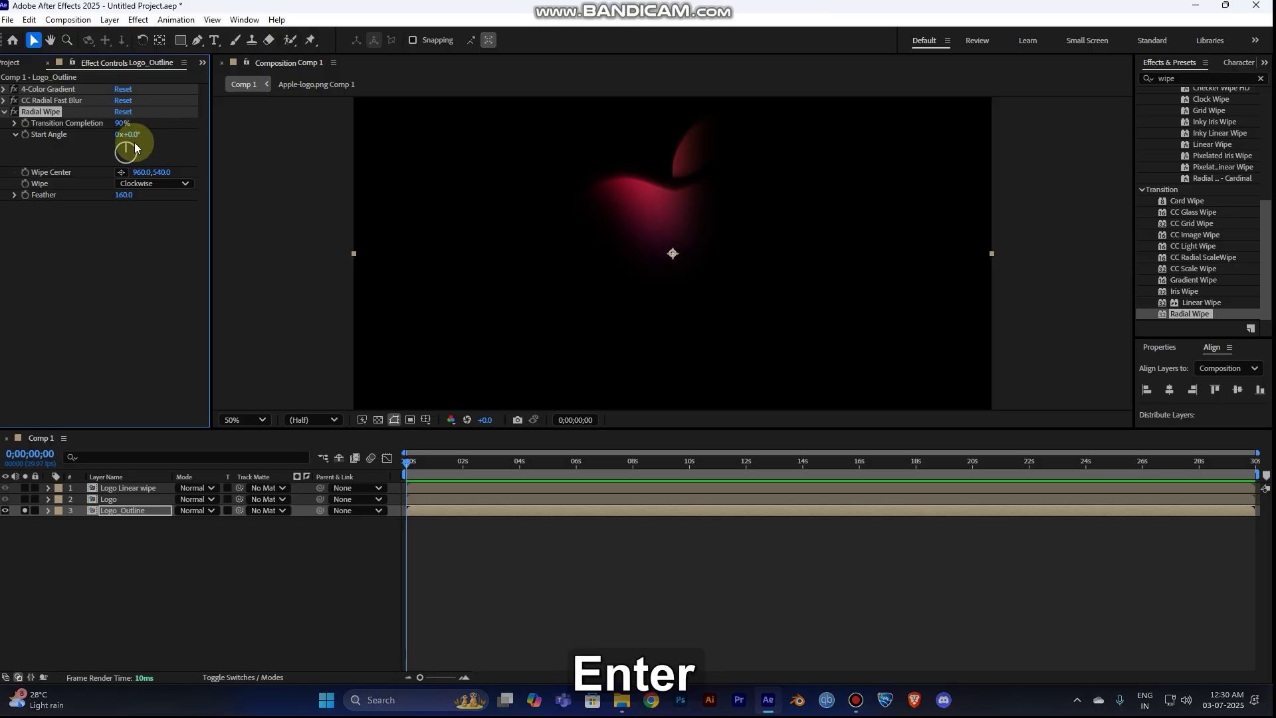
# - At the start of the timeline, keyframe the Radial Wipe's Transition Completion at 100% and its Start Angle at 0°
pyautogui.click(411, 466)
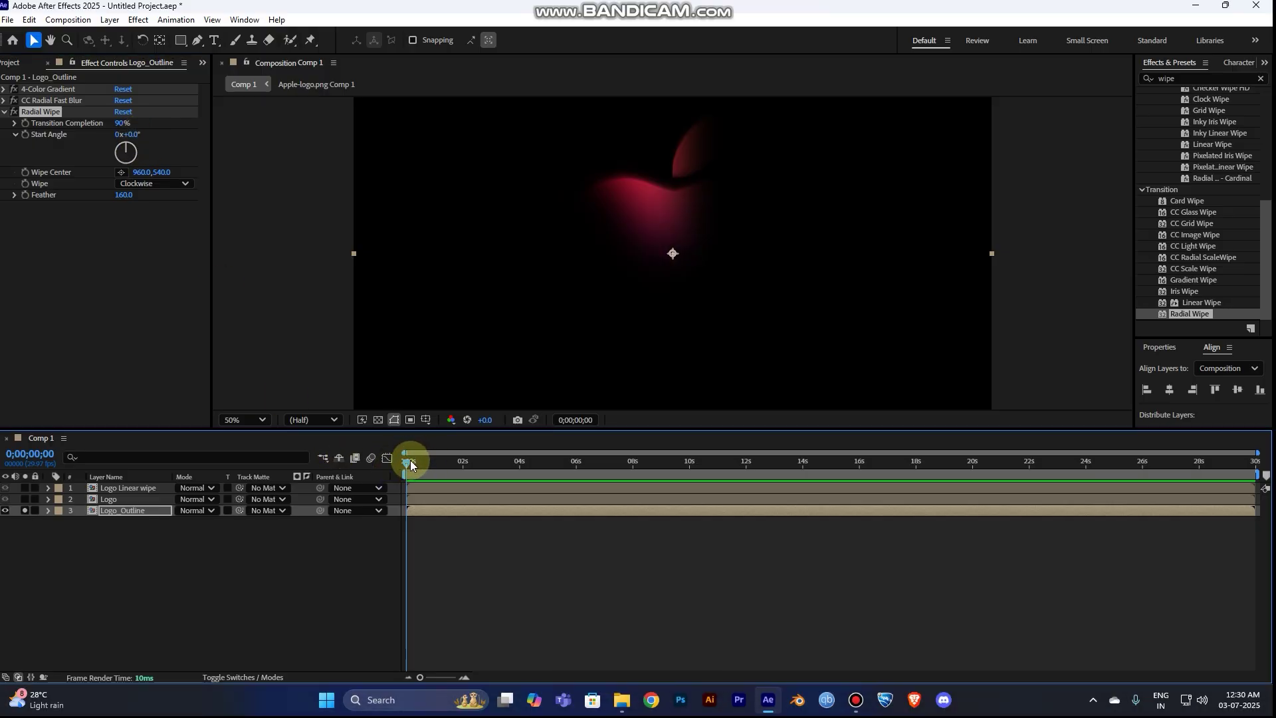
pyautogui.click(28, 124)
pyautogui.click(26, 134)
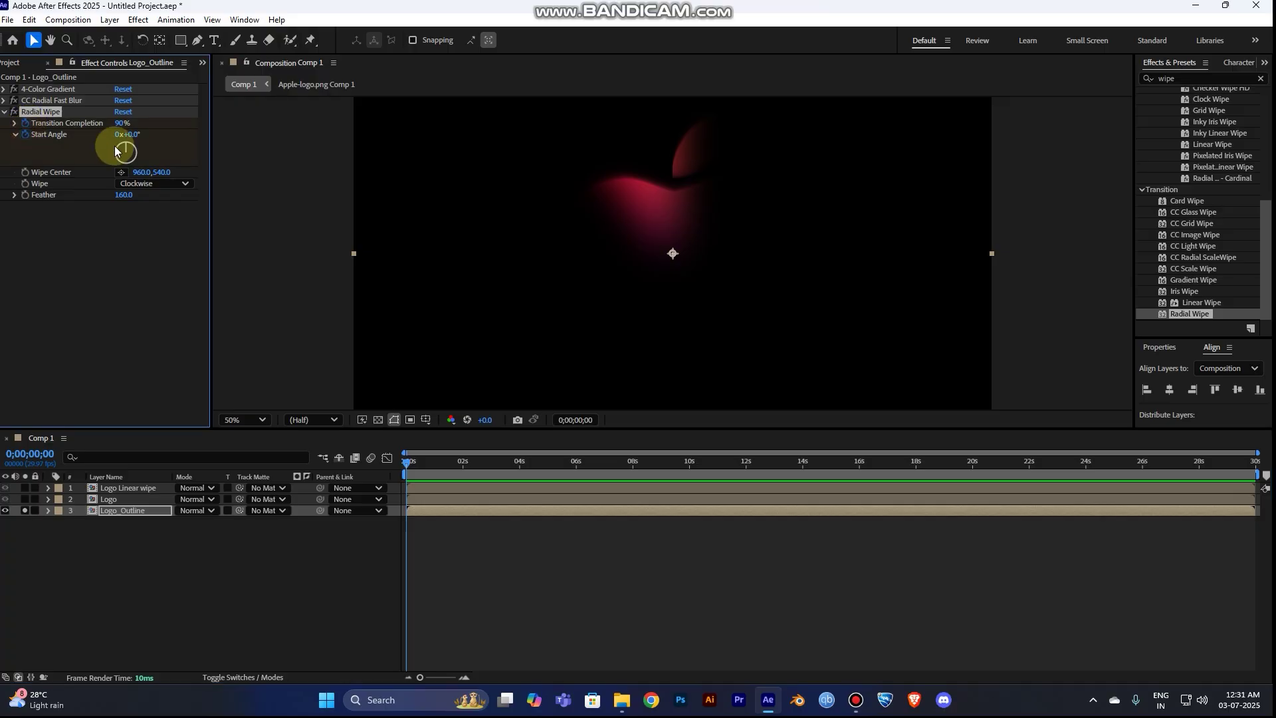
pyautogui.write('100')
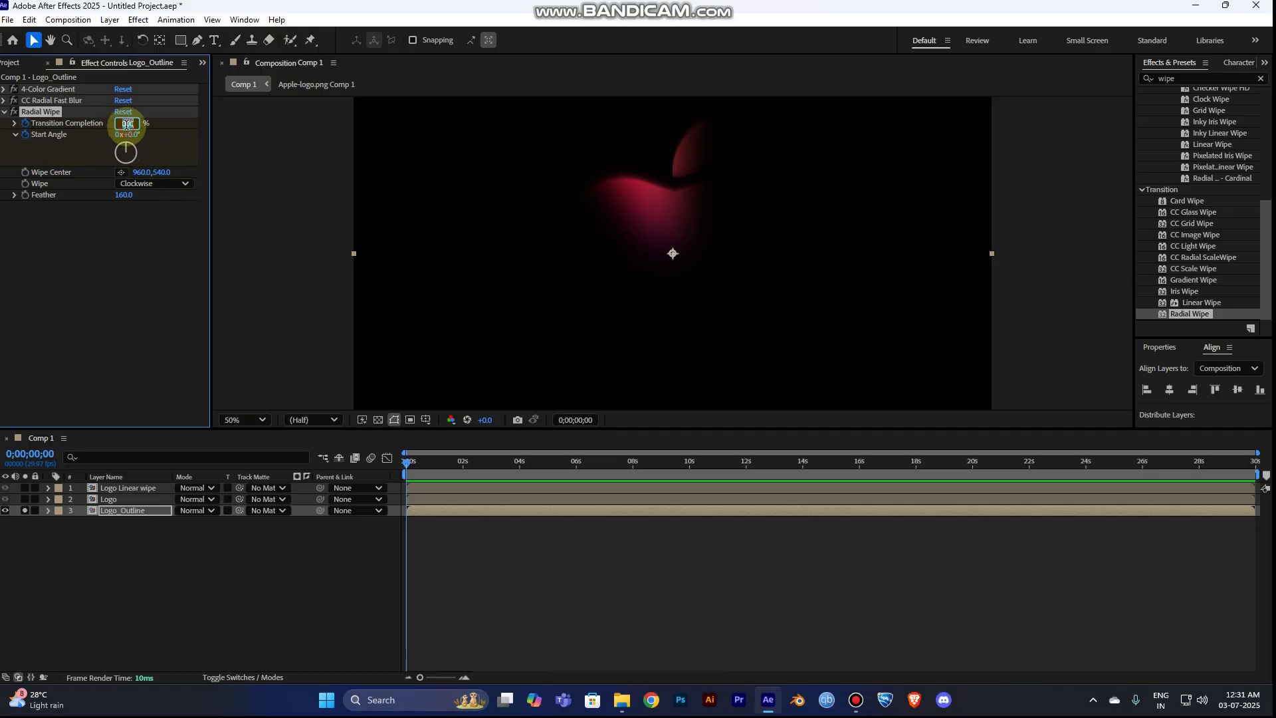
pyautogui.write('0')
pyautogui.click(128, 205)
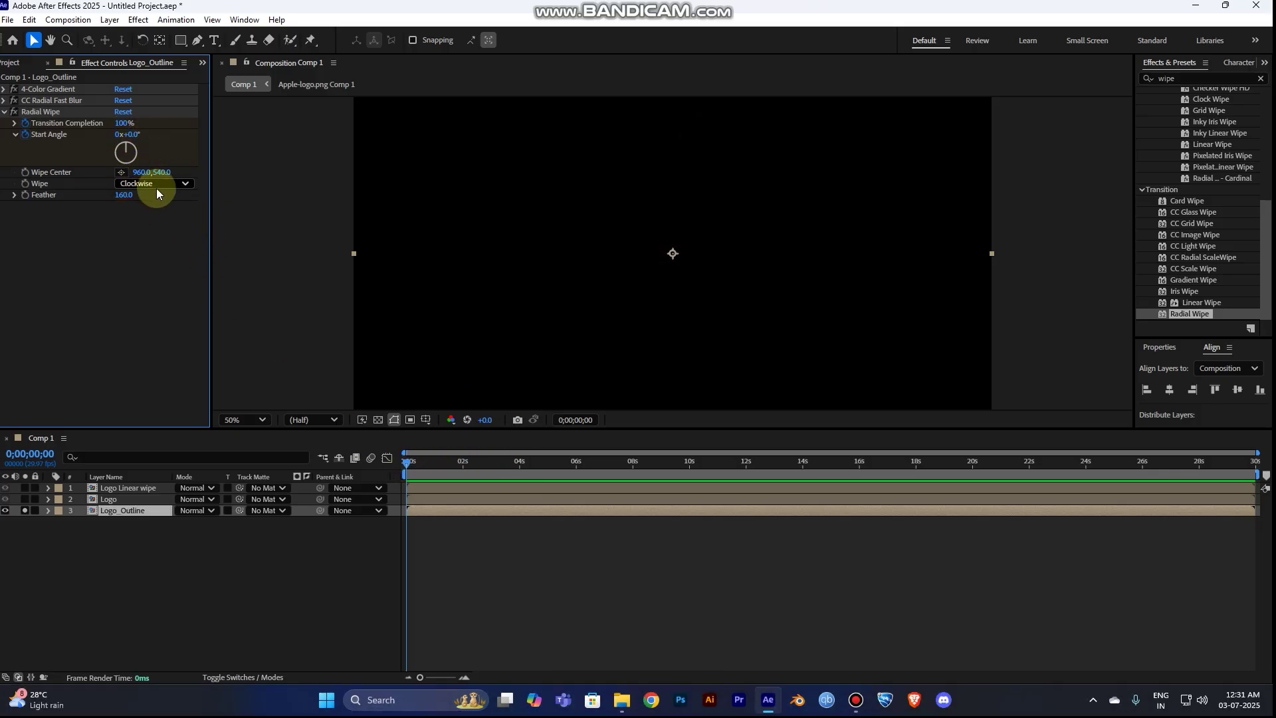
# - At 8 seconds, set the Radial Wipe's Start Angle to one full revolution (1x+0.0°)
pyautogui.moveTo(414, 464); pyautogui.dragTo(417, 465)
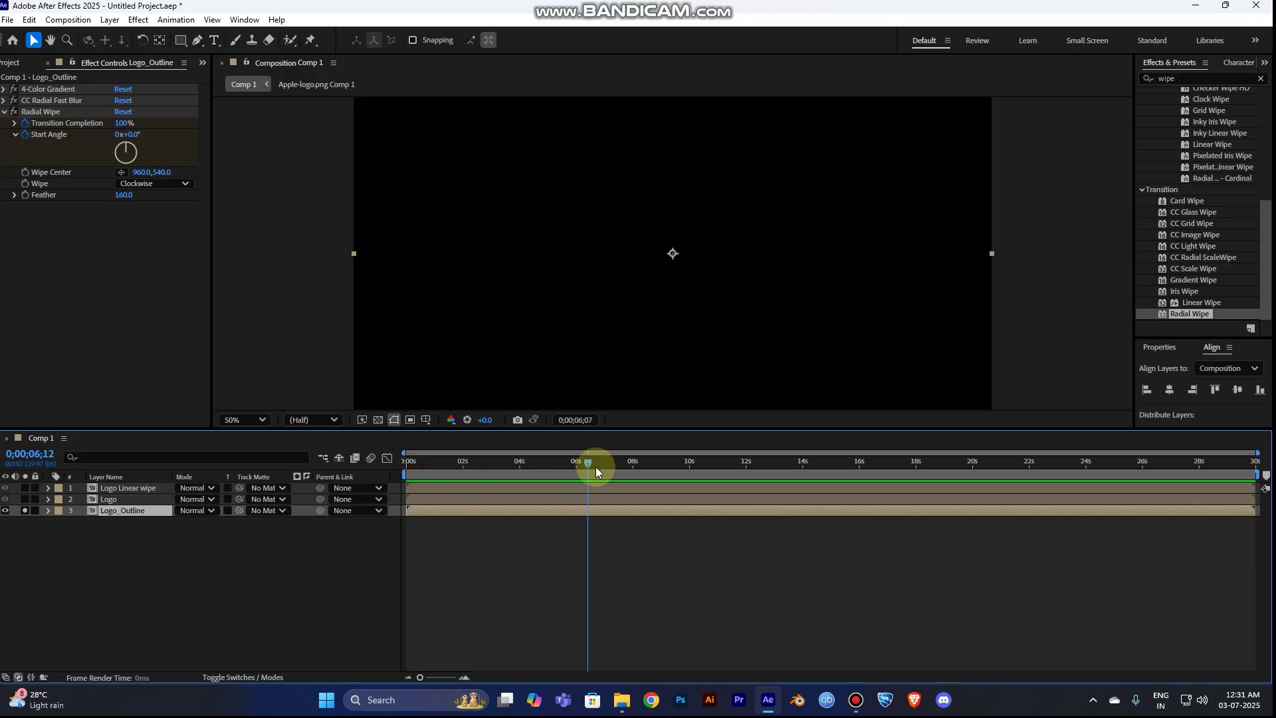
pyautogui.click(632, 465)
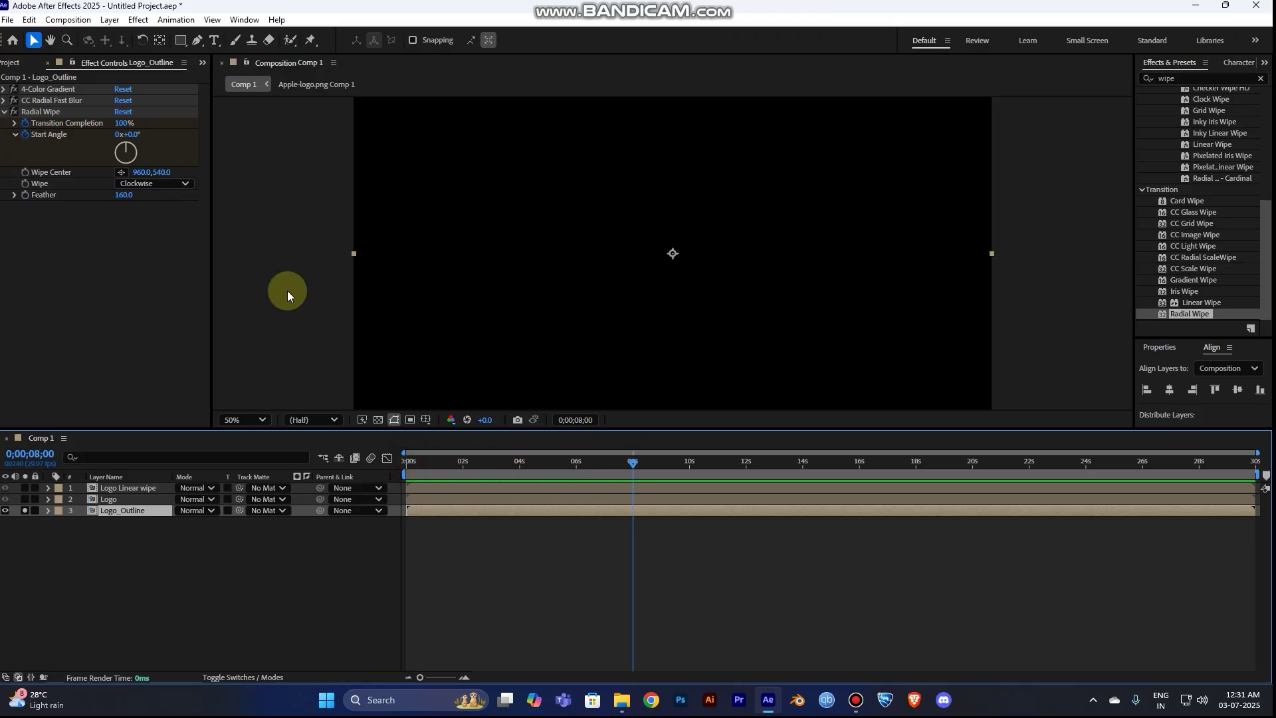
pyautogui.click(117, 135)
pyautogui.write('1')
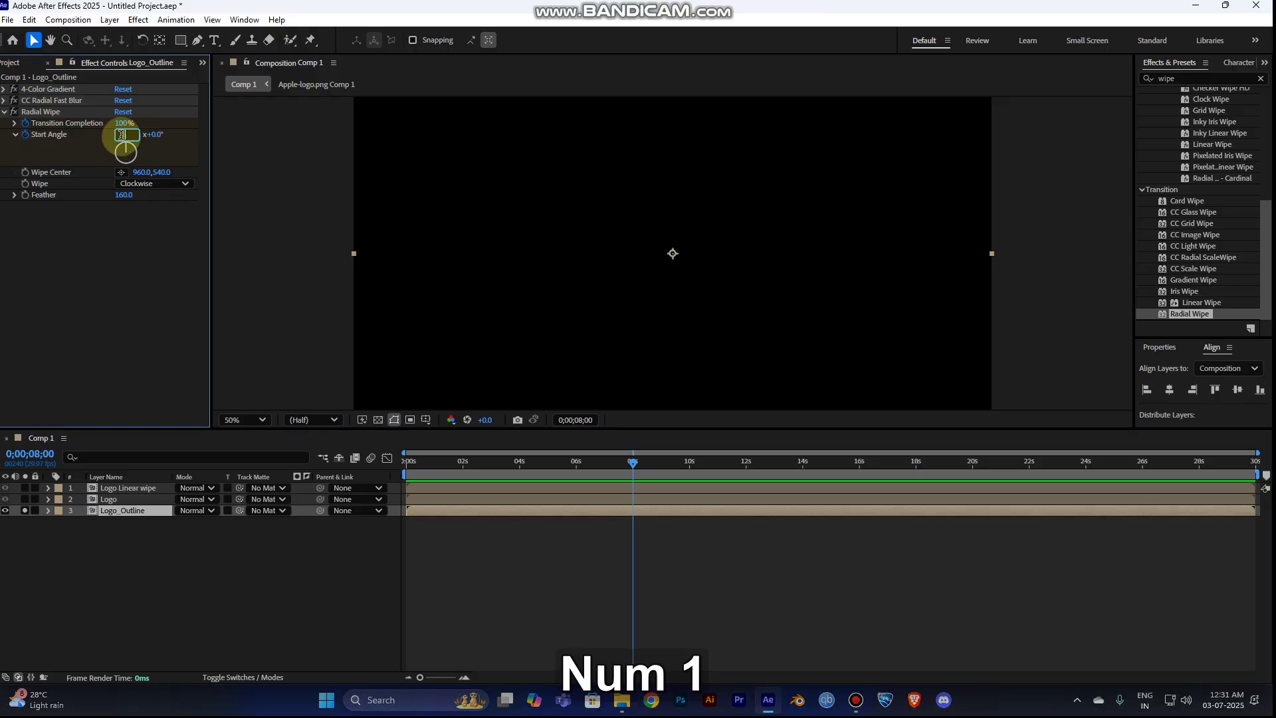
pyautogui.click(110, 255)
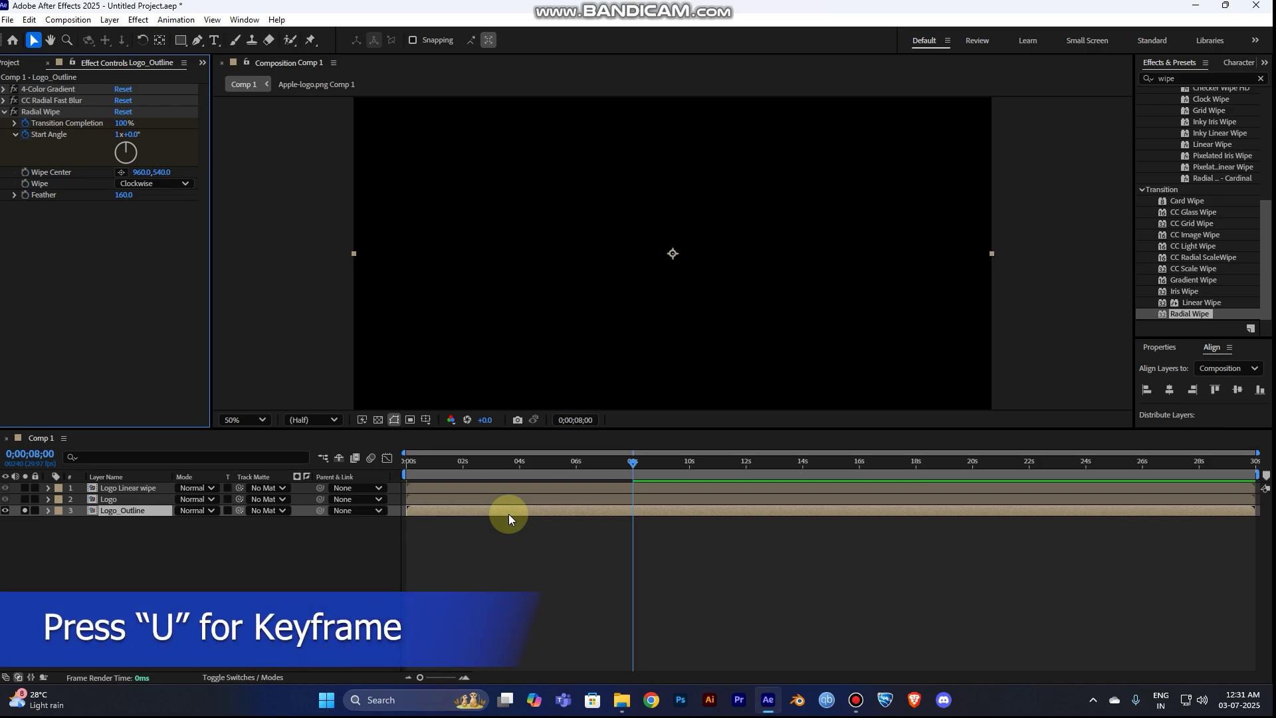
# - Reveal the Logo_Outline layer's keyframes and add a Transition Completion keyframe at 8 seconds
pyautogui.press('u')
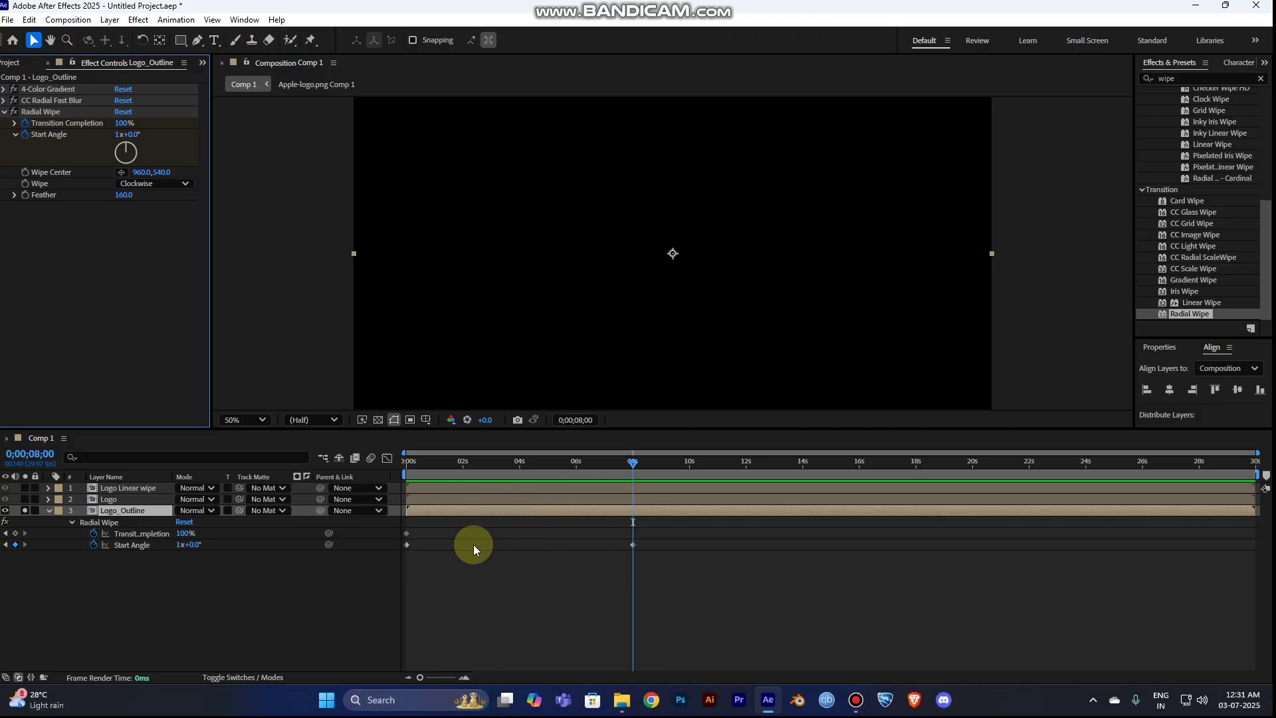
pyautogui.click(15, 533)
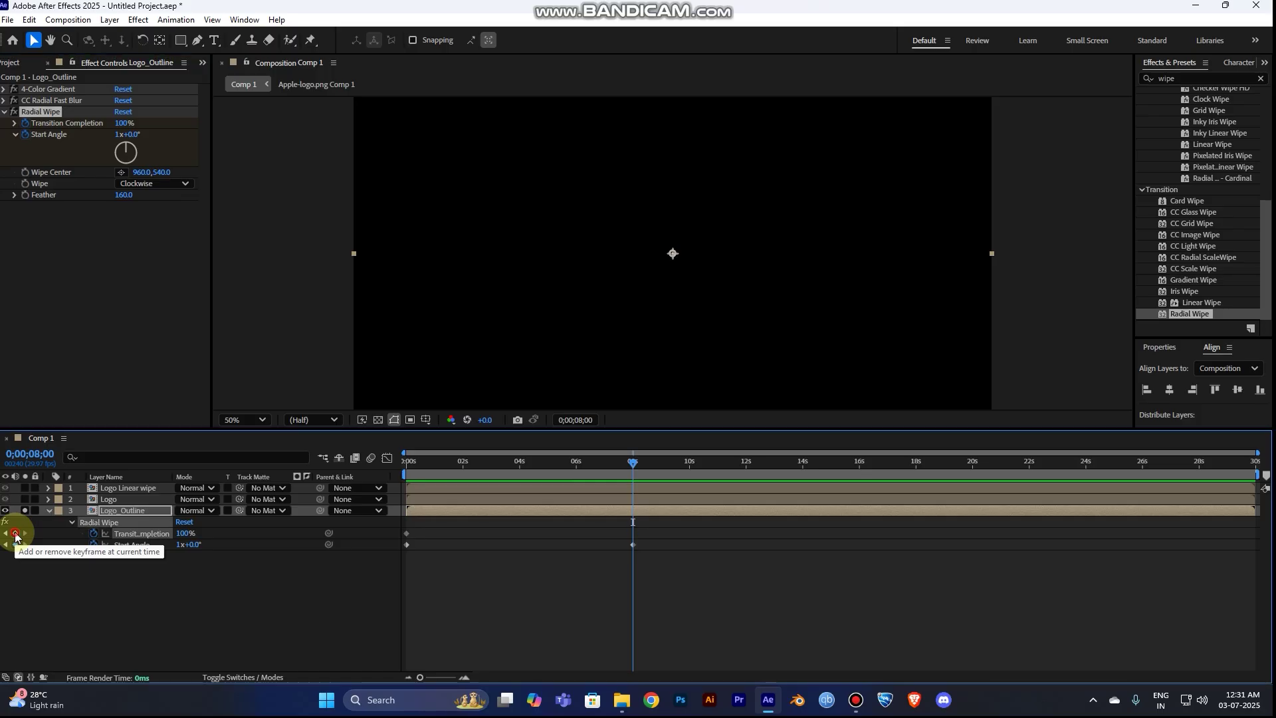
pyautogui.click(15, 533)
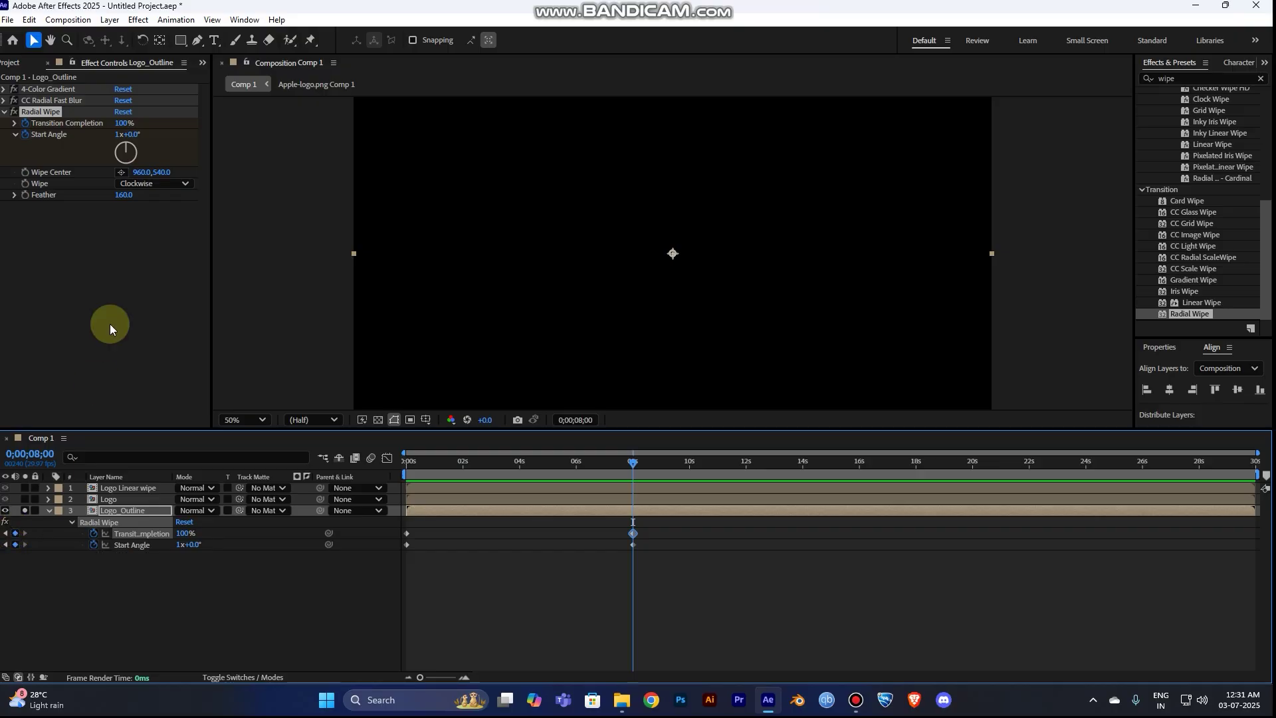
# - At about 2 seconds, set the Radial Wipe's Transition Completion to 90%
pyautogui.click(464, 465)
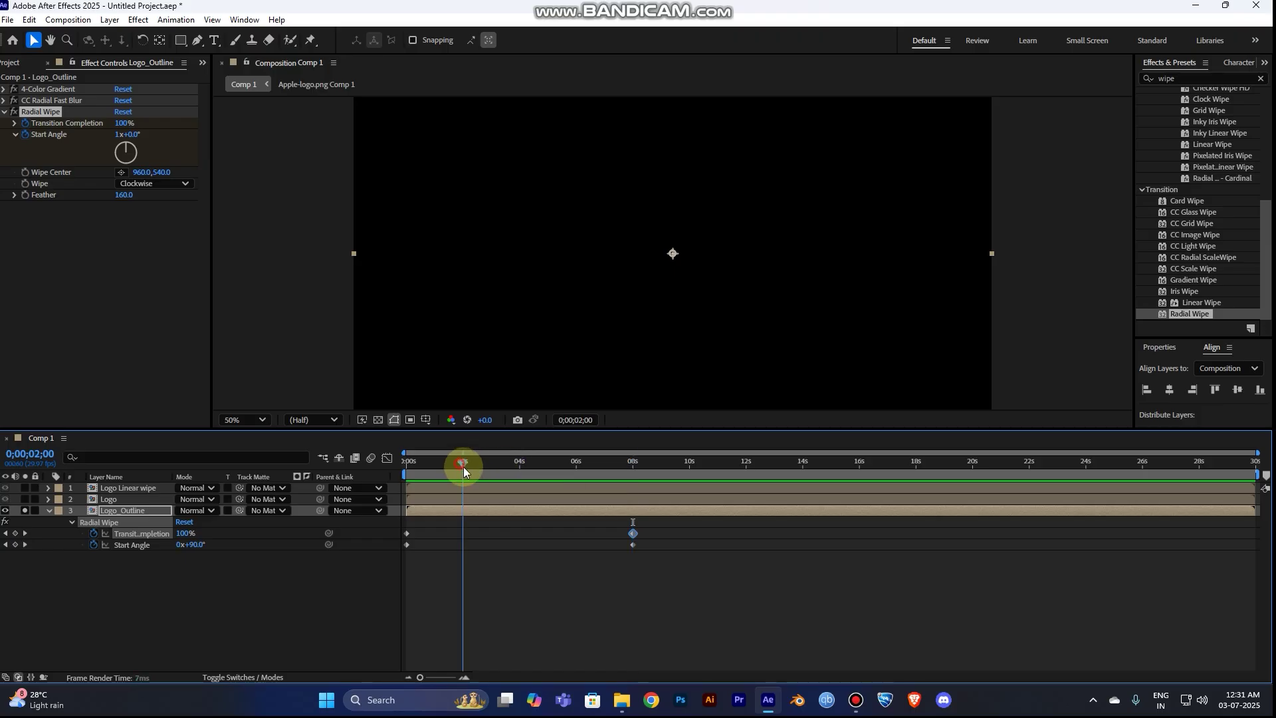
pyautogui.click(124, 124)
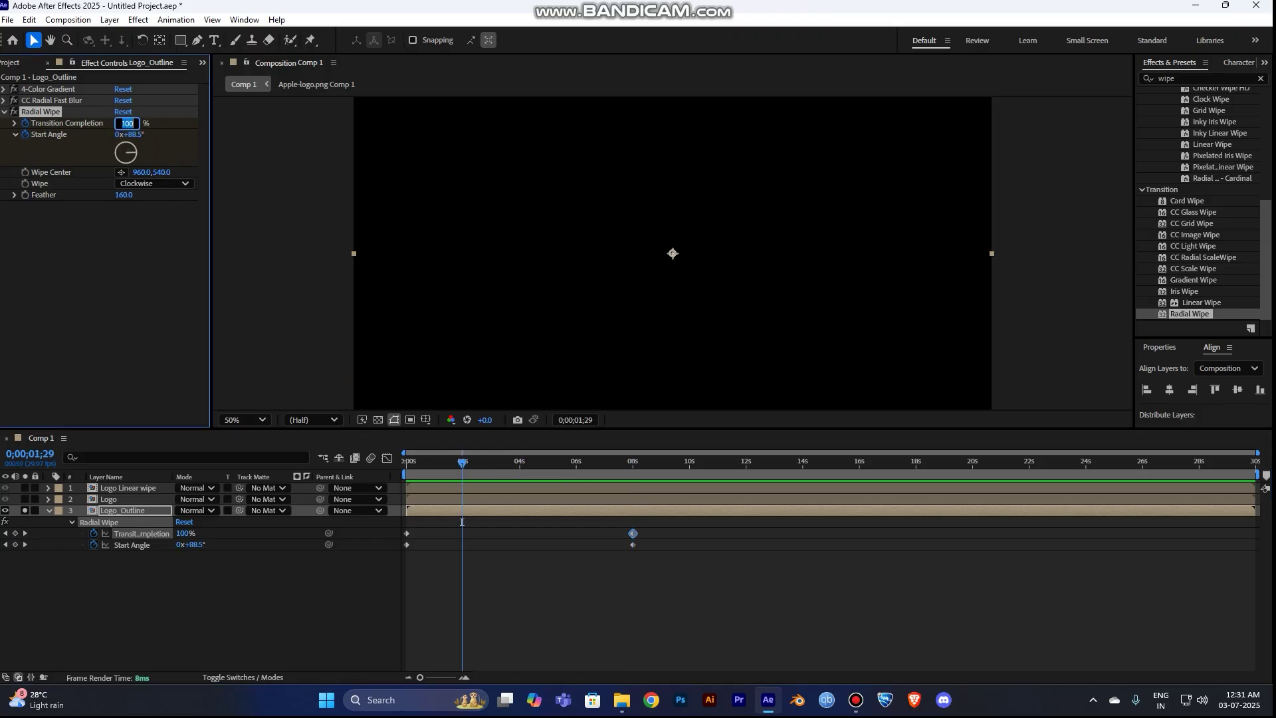
pyautogui.write('90')
pyautogui.press('Return')
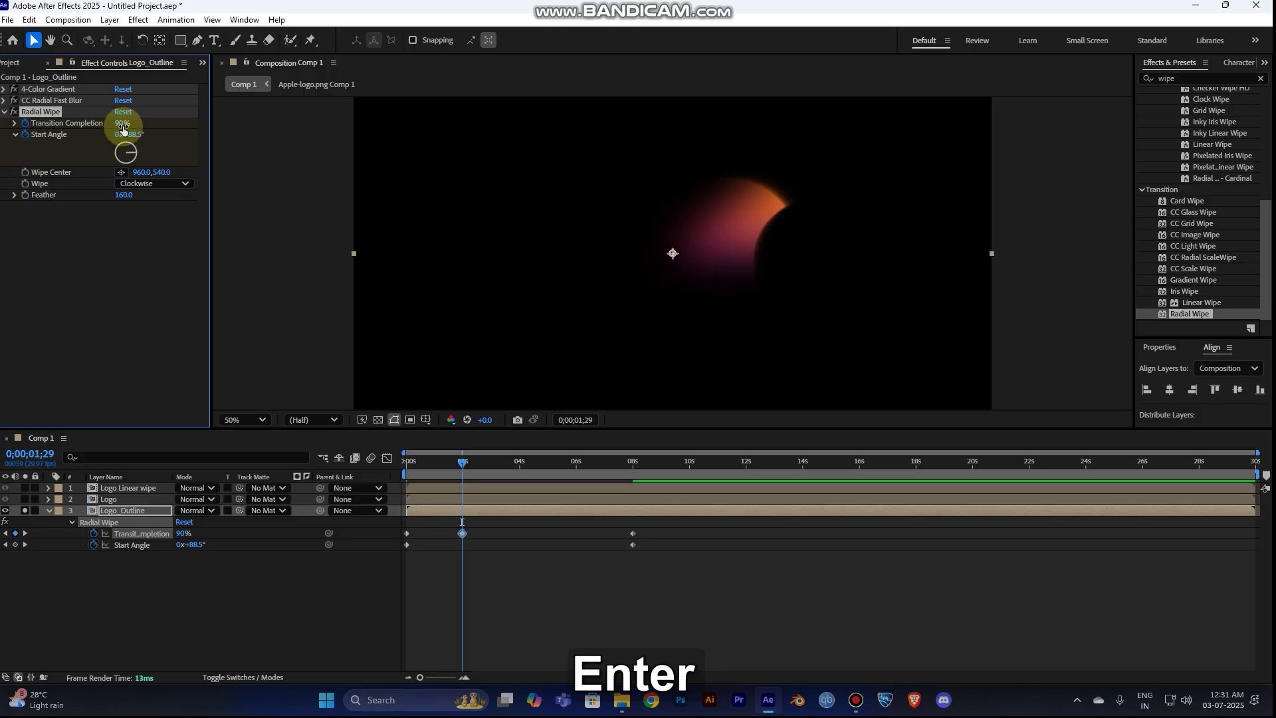
# - Keyframe the Radial Wipe's Transition Completion at 90% at 6 seconds
pyautogui.click(576, 466)
pyautogui.click(576, 467)
pyautogui.click(121, 124)
pyautogui.write('90')
pyautogui.press('Return')
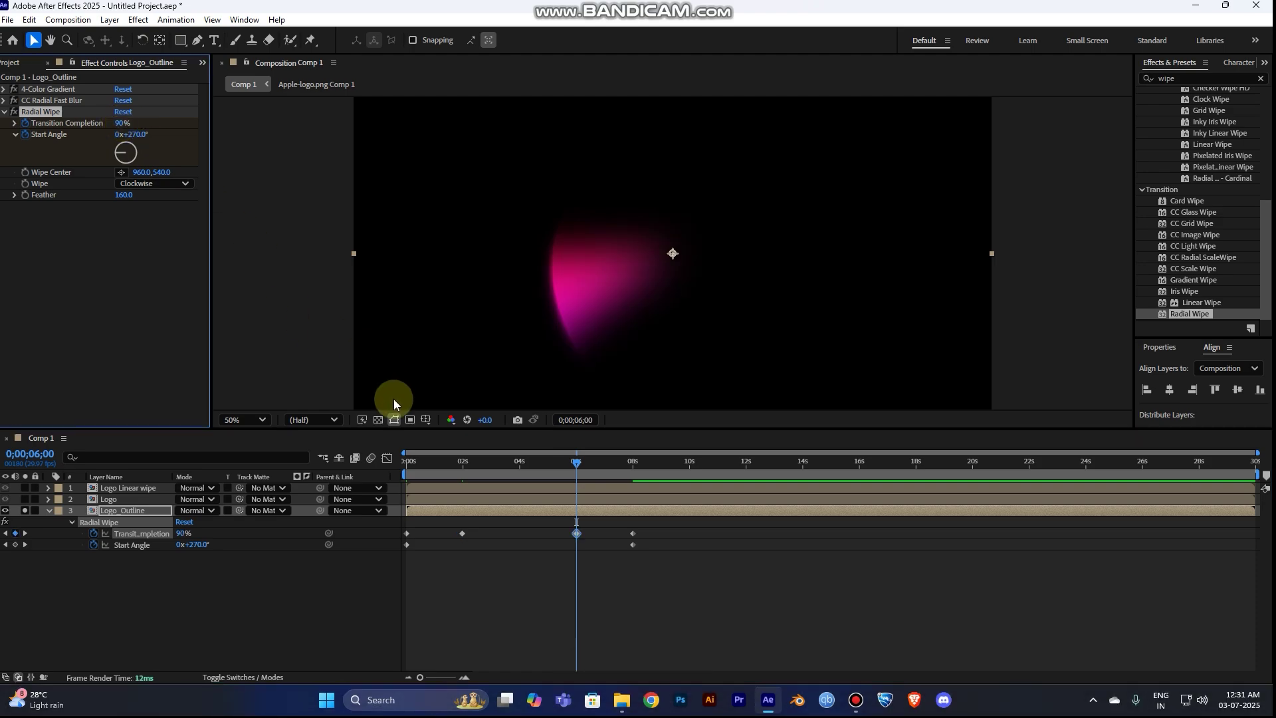
# - Play the outline animation from the beginning with the whole composition fitted in the viewer
pyautogui.click(404, 465)
pyautogui.press('space')
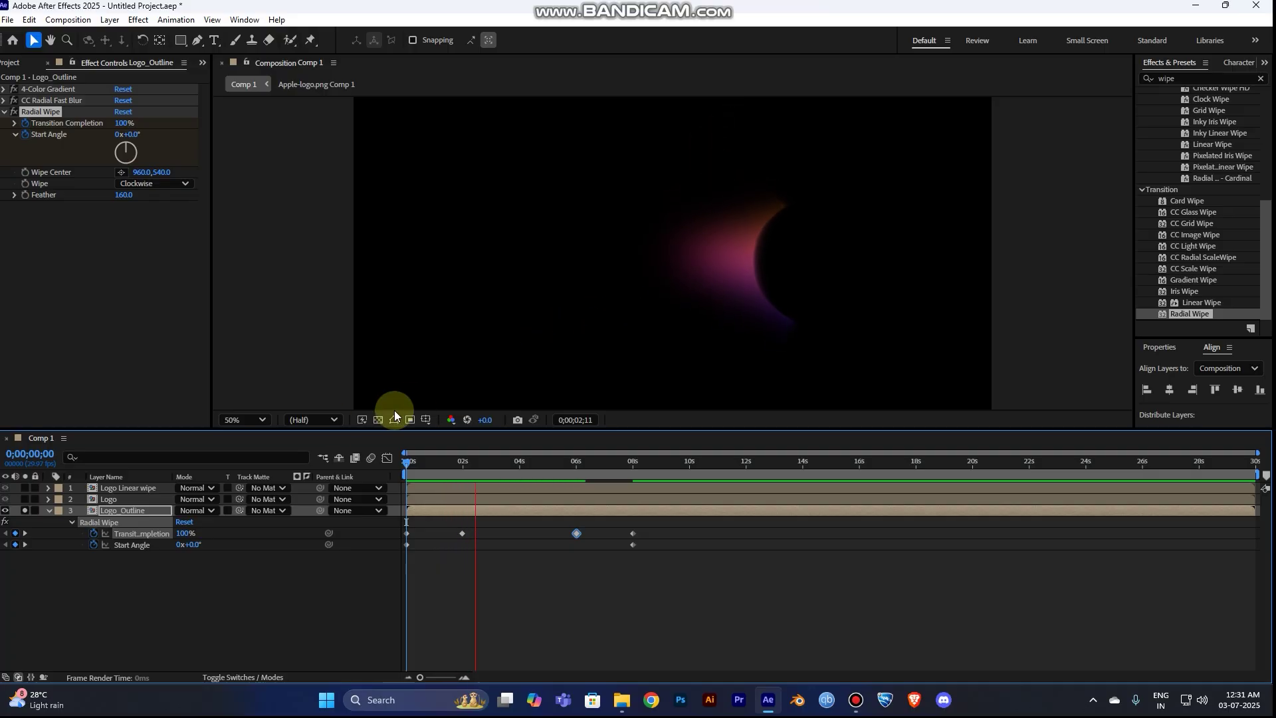
pyautogui.click(244, 420)
pyautogui.click(242, 159)
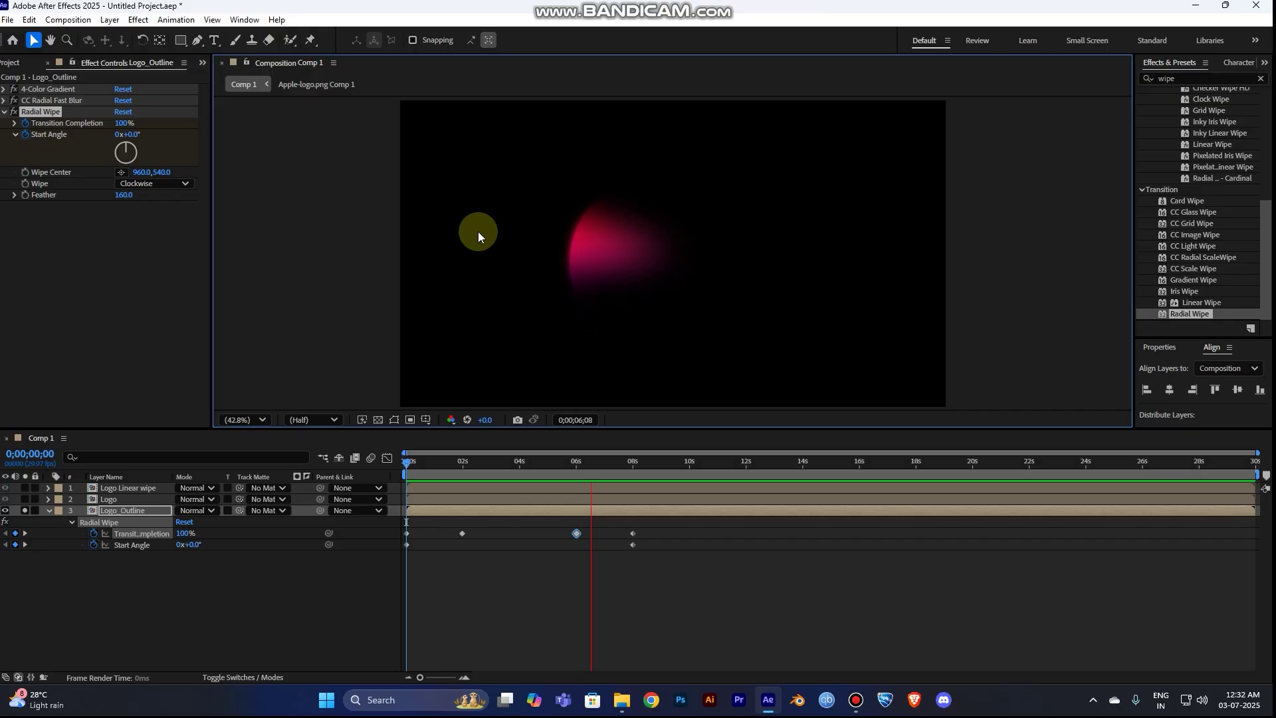
pyautogui.press('space')
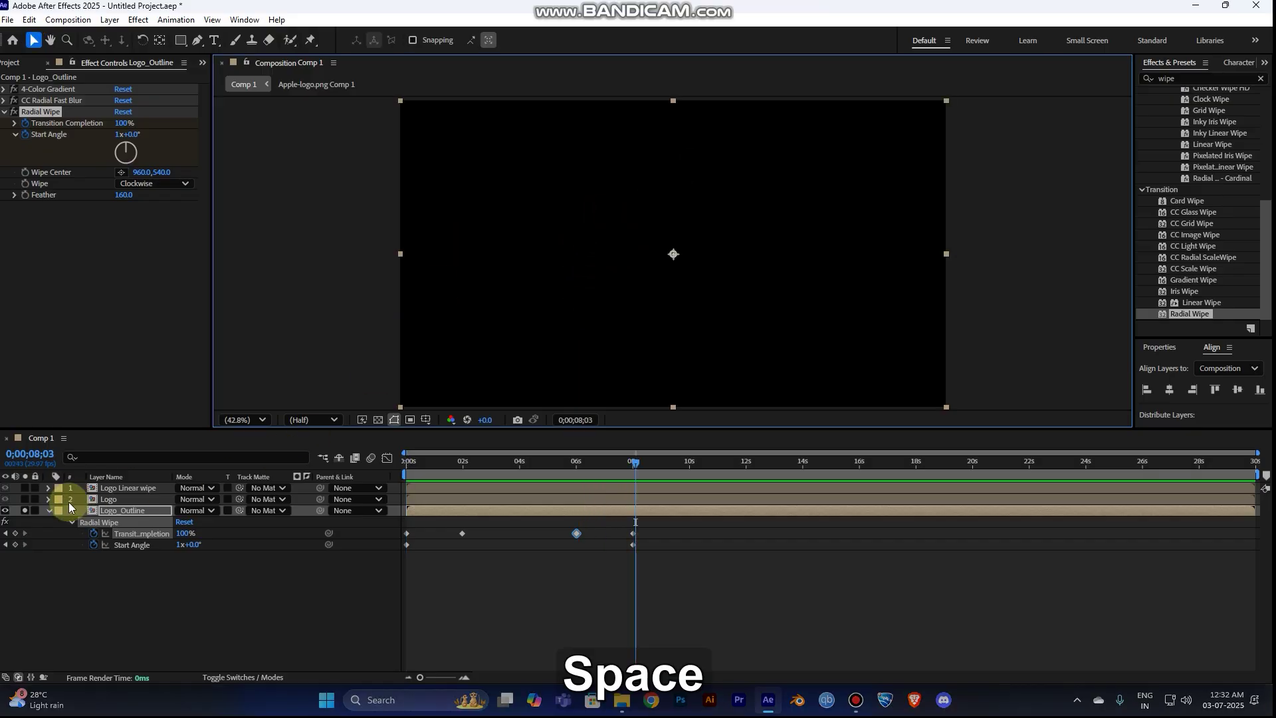
# - Solo the Logo layer so that it shows together with the Logo_Outline layer
pyautogui.click(25, 506)
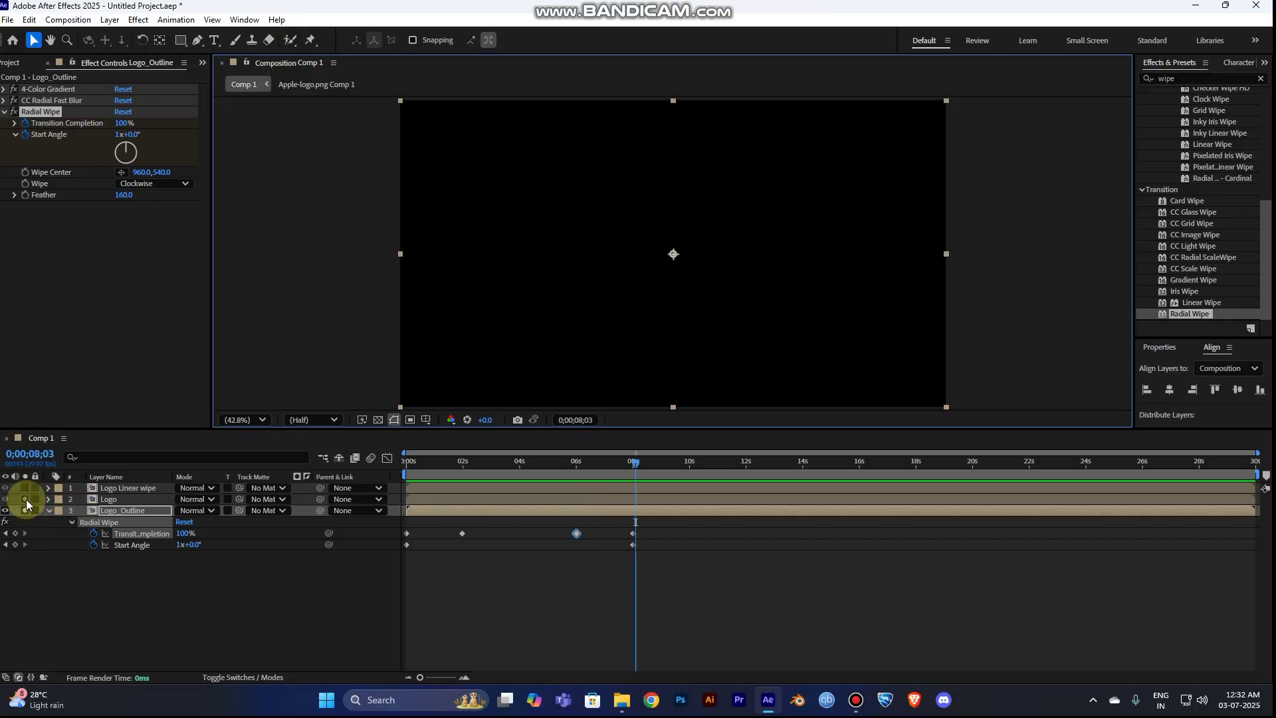
pyautogui.click(26, 499)
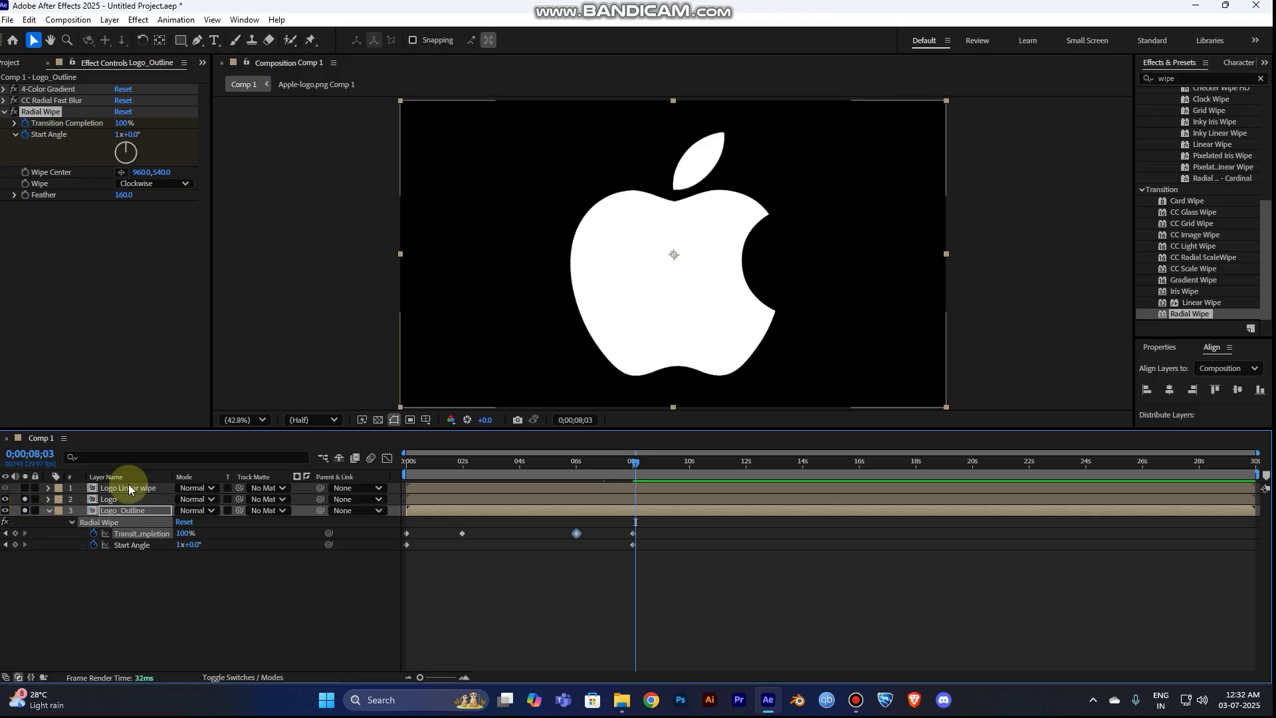
pyautogui.press('space')
# - End the work area at 0;00;08;14 and preview the animation from the start
pyautogui.moveTo(417, 462); pyautogui.dragTo(646, 468)
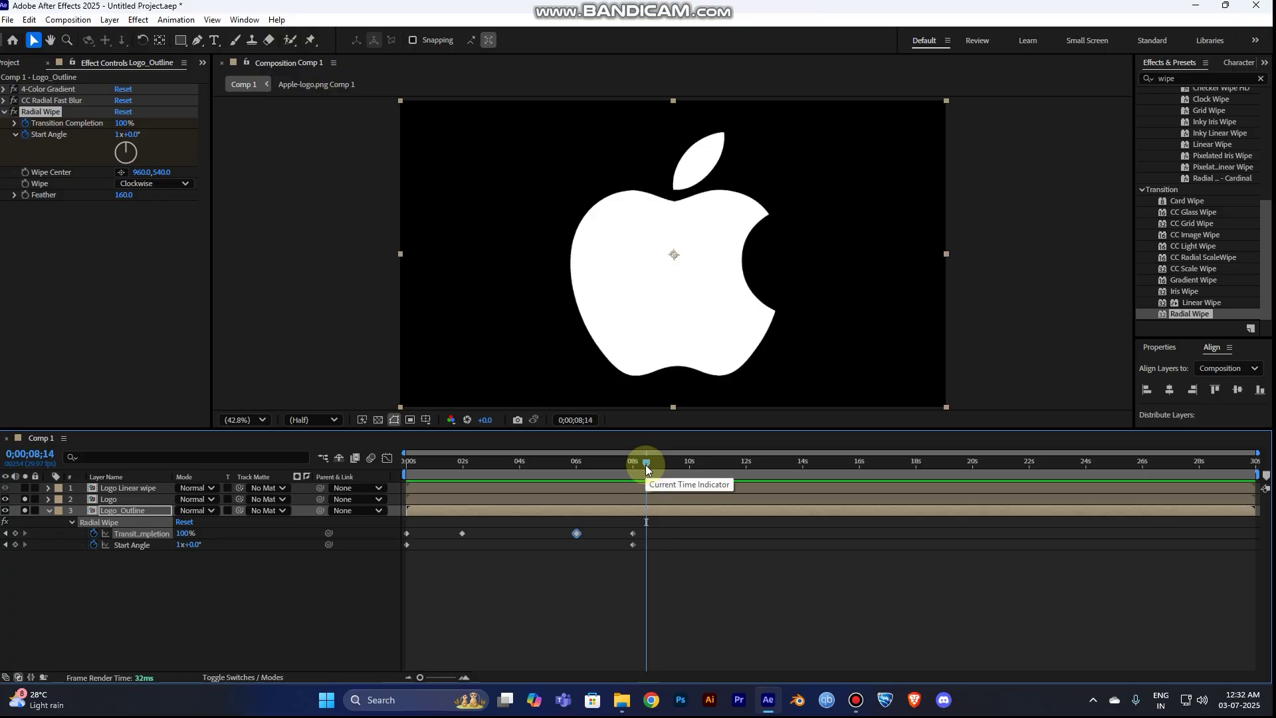
pyautogui.press('n')
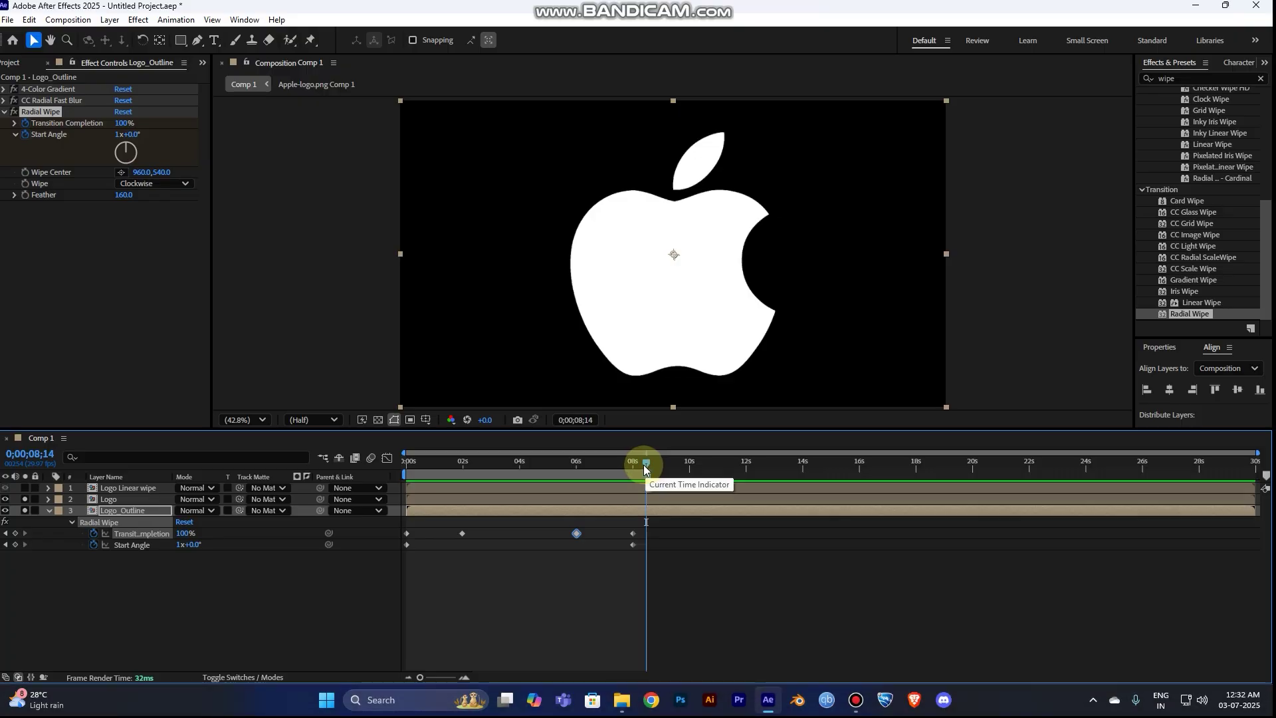
pyautogui.click(407, 463)
pyautogui.press('space')
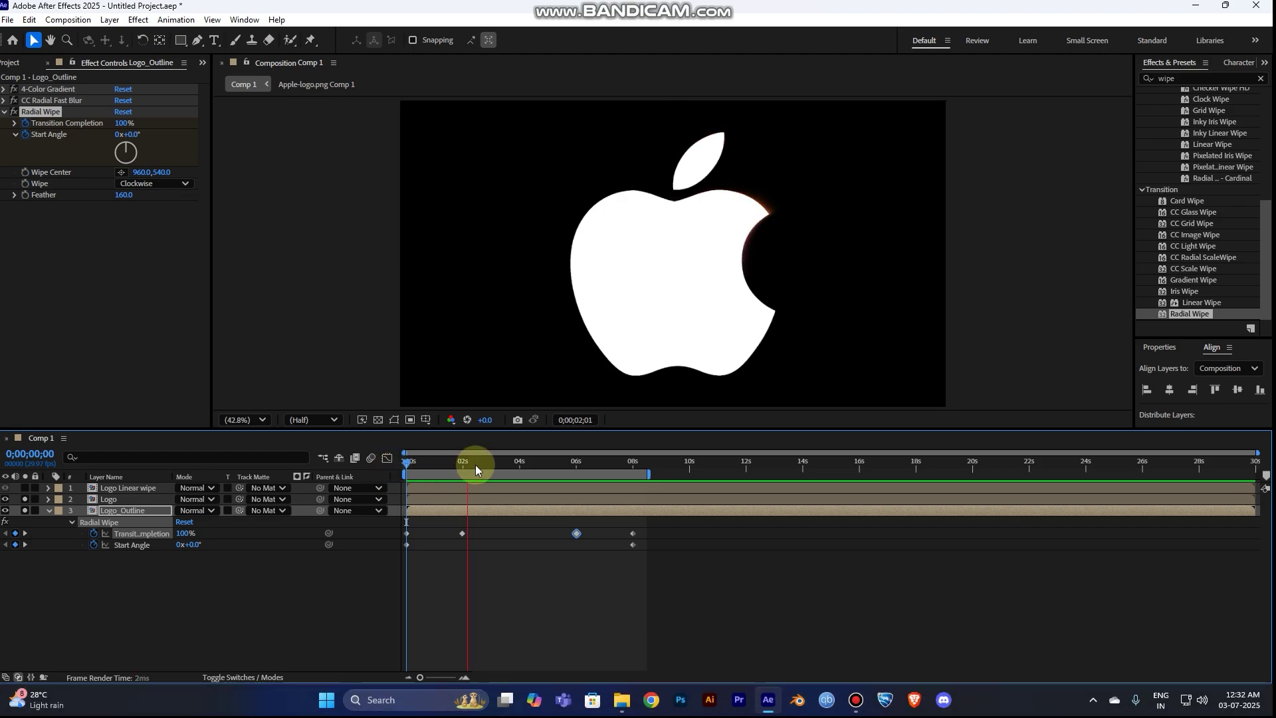
pyautogui.press('space')
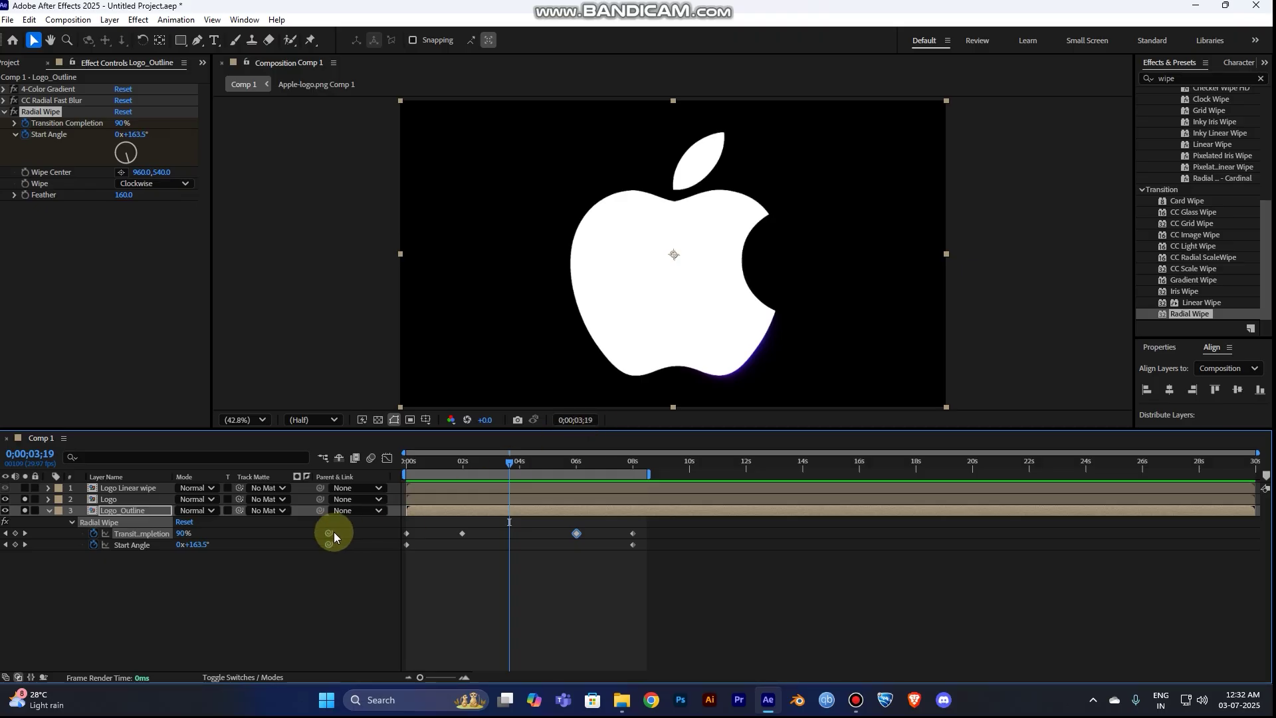
# - Create a white 1920 × 1080 px solid layer named BG
pyautogui.rightClick(258, 566)
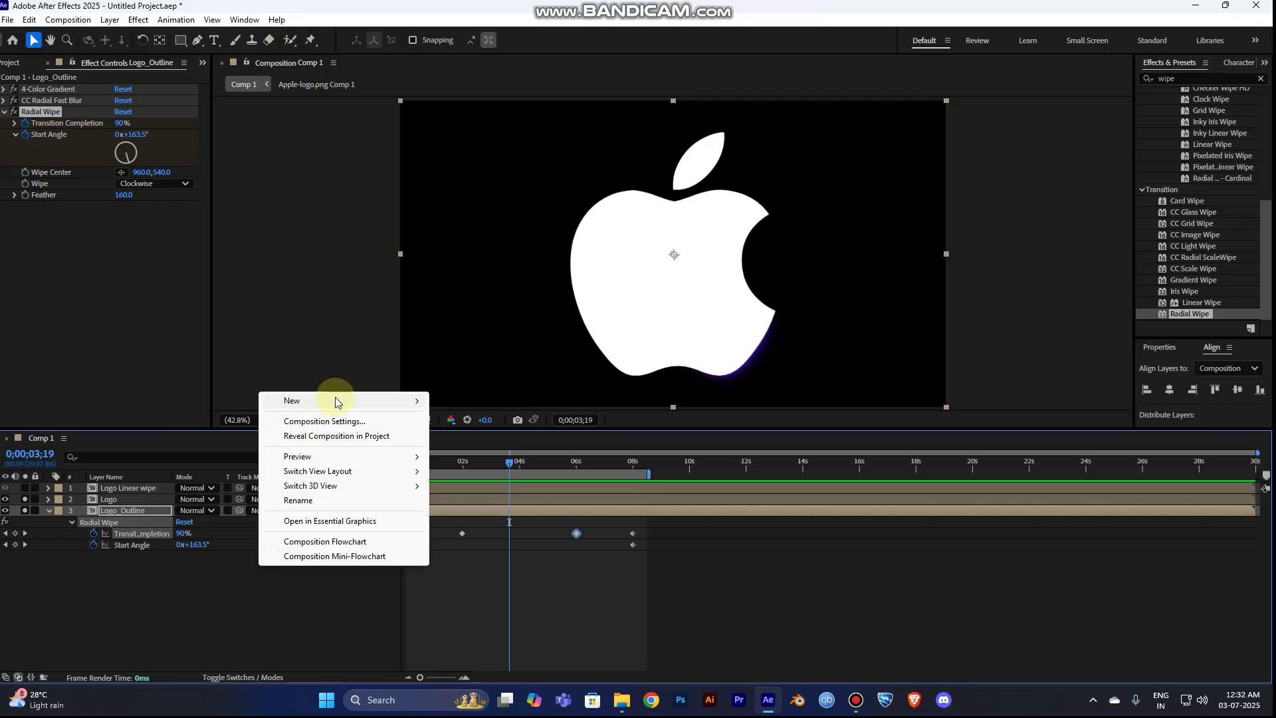
pyautogui.moveTo(336, 400)
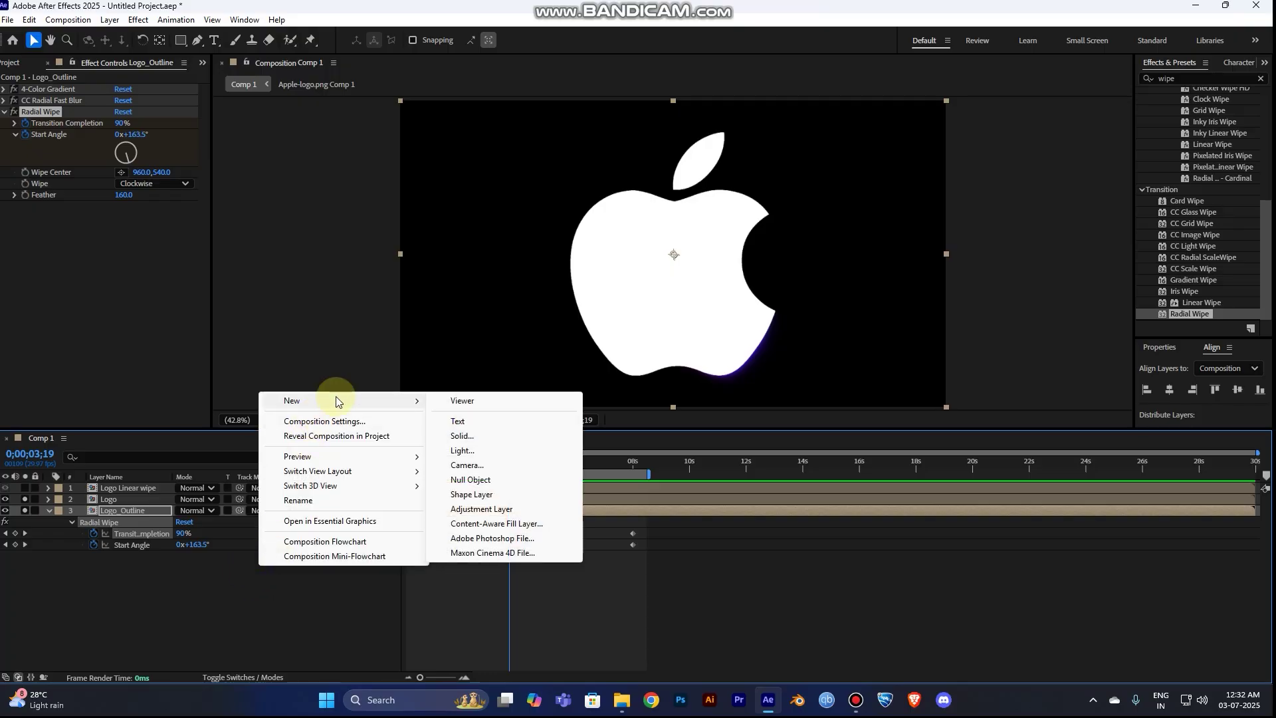
pyautogui.click(476, 435)
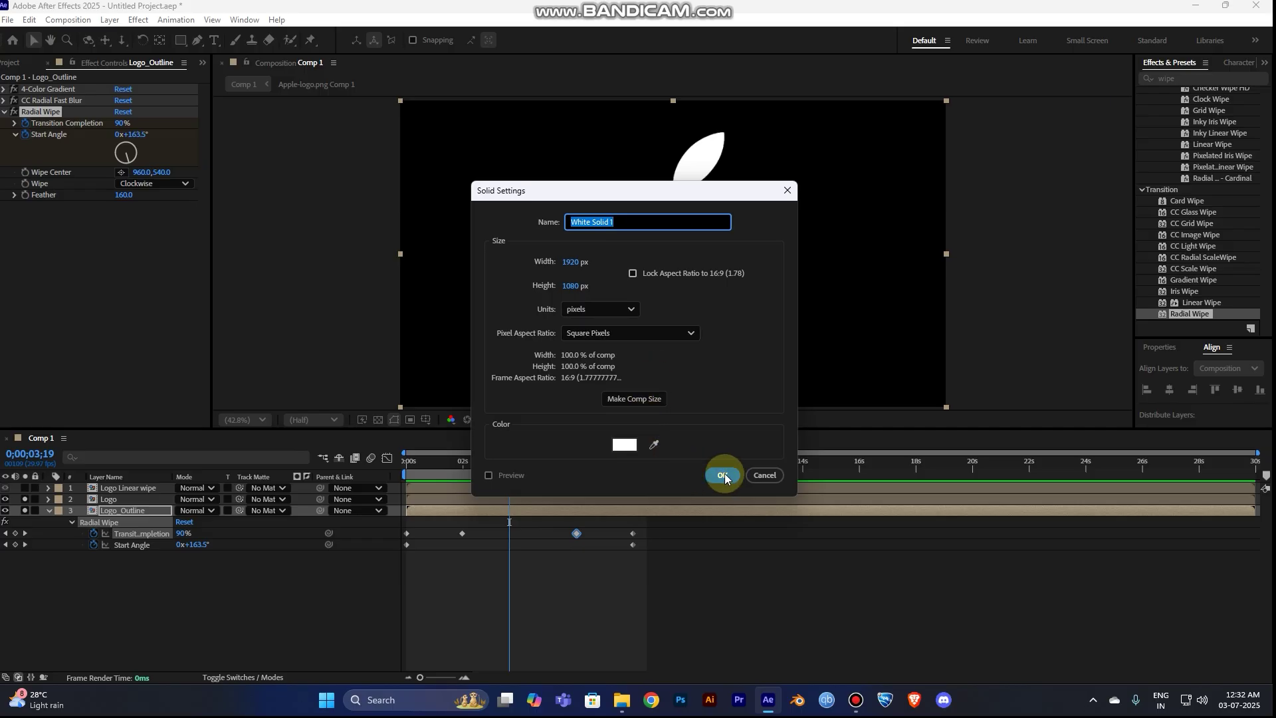
pyautogui.write('BG')
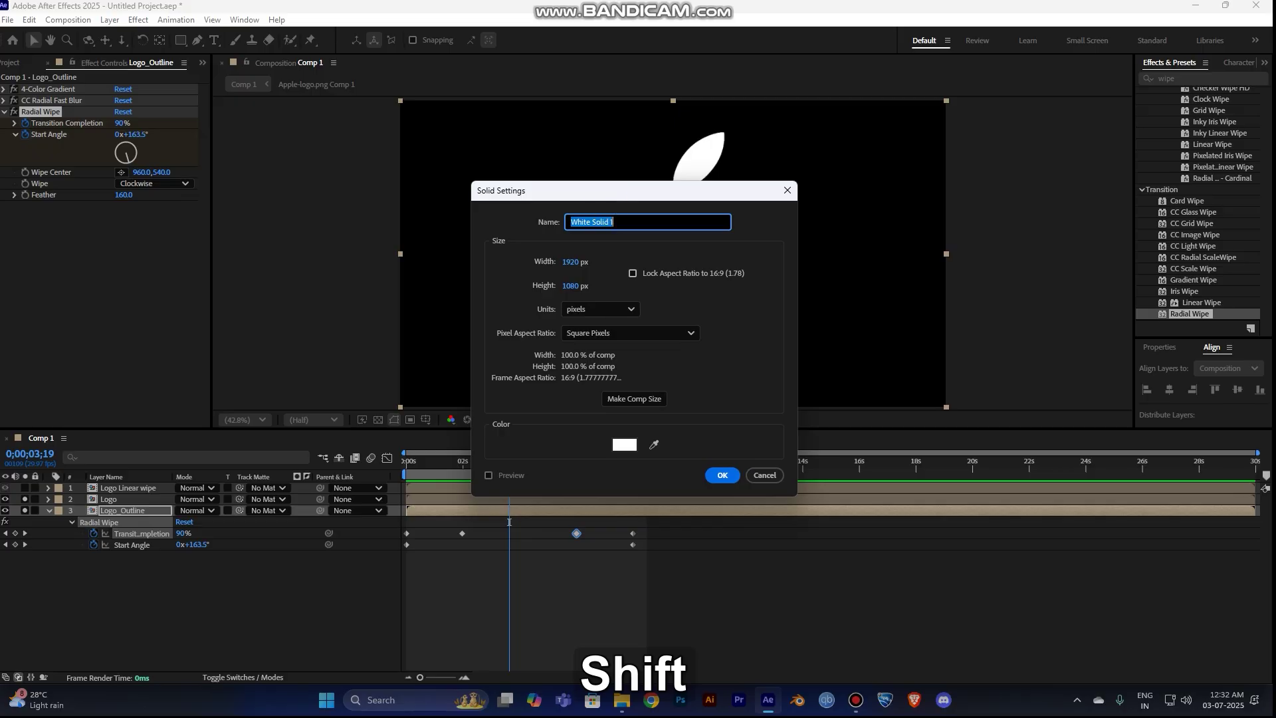
pyautogui.click(720, 473)
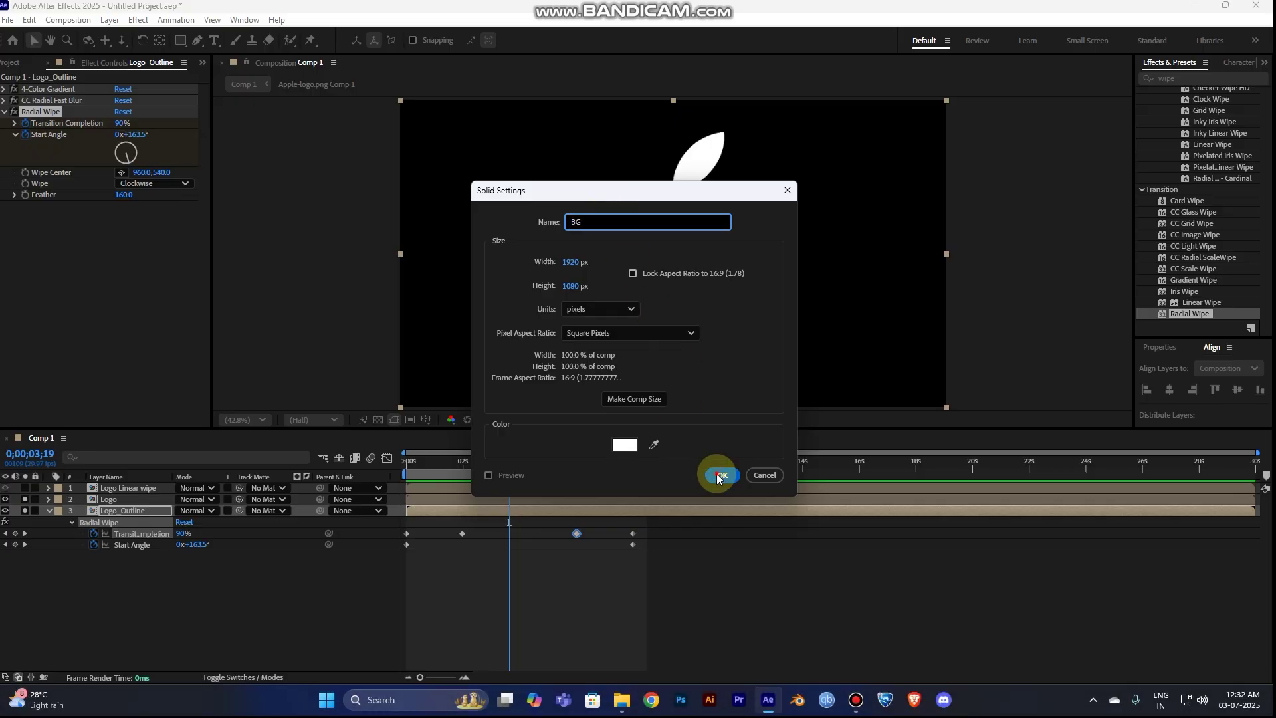
# - Move the BG layer beneath Logo_Outline in the layer stack and lock it
pyautogui.moveTo(133, 510); pyautogui.dragTo(130, 561)
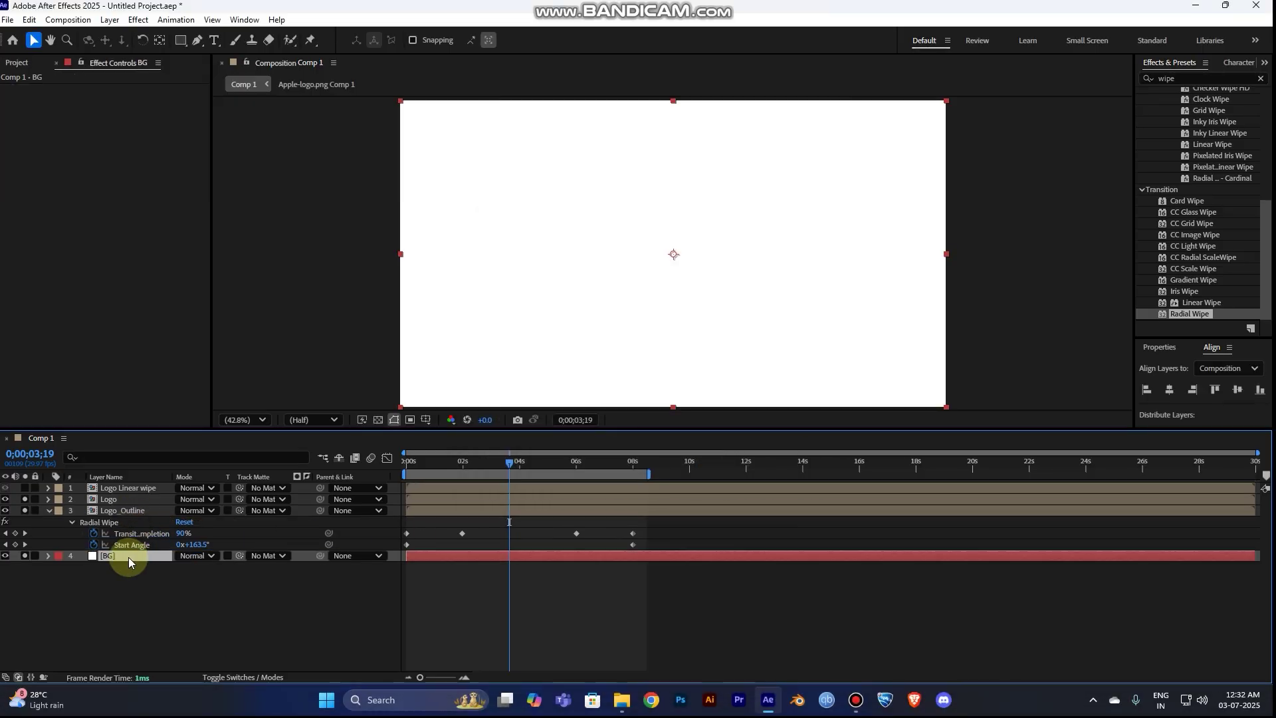
pyautogui.click(35, 555)
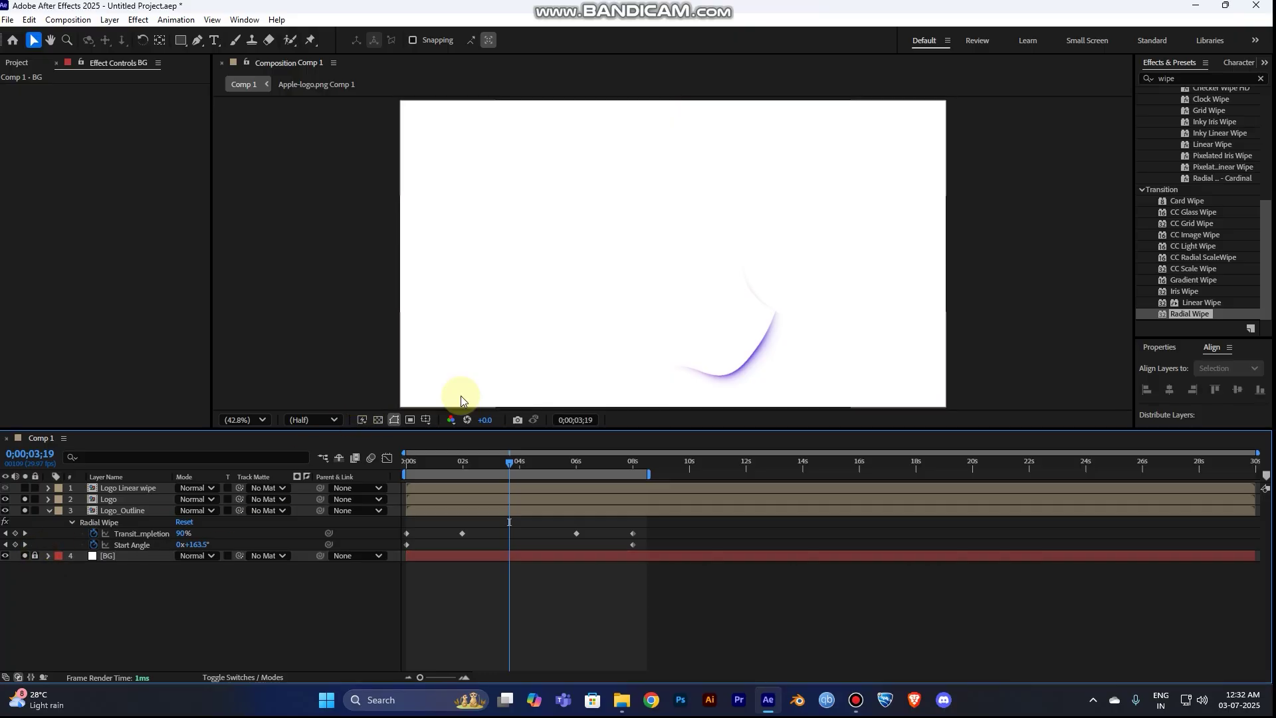
# - Preview the animation over the white background from the start of the composition
pyautogui.click(407, 461)
pyautogui.press('space')
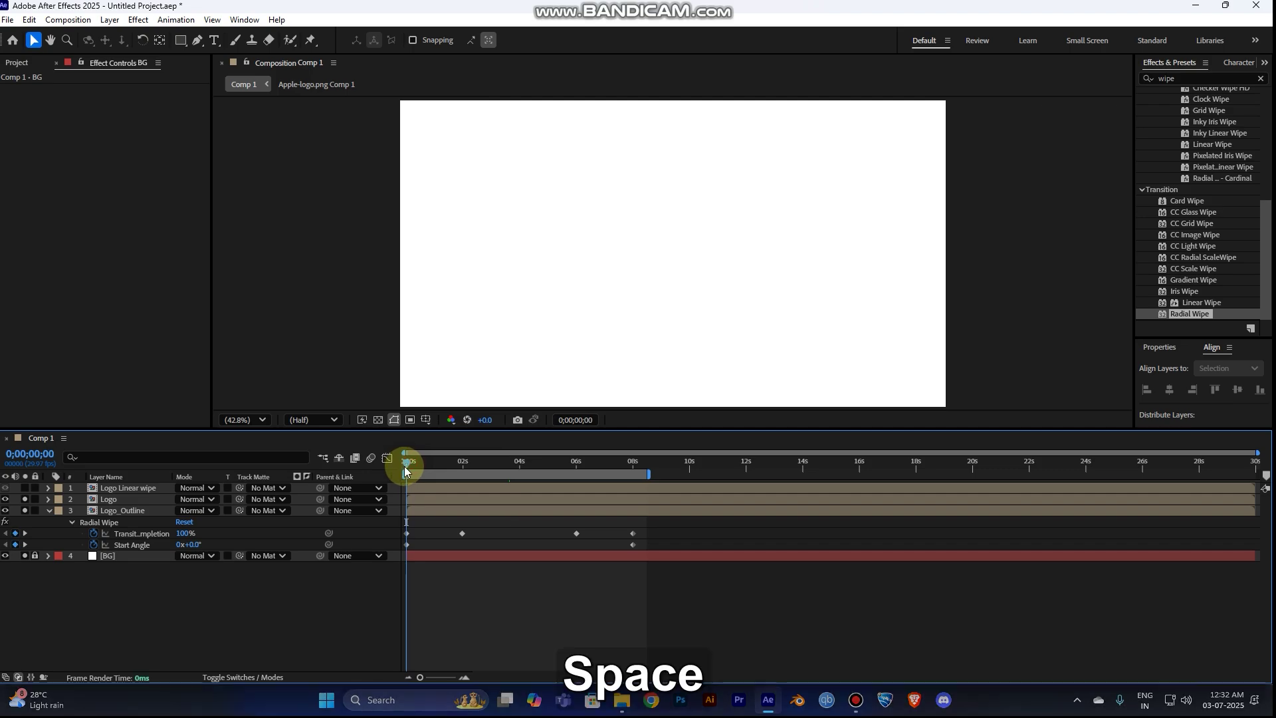
pyautogui.press('space')
pyautogui.click(245, 420)
pyautogui.click(248, 158)
pyautogui.press('space')
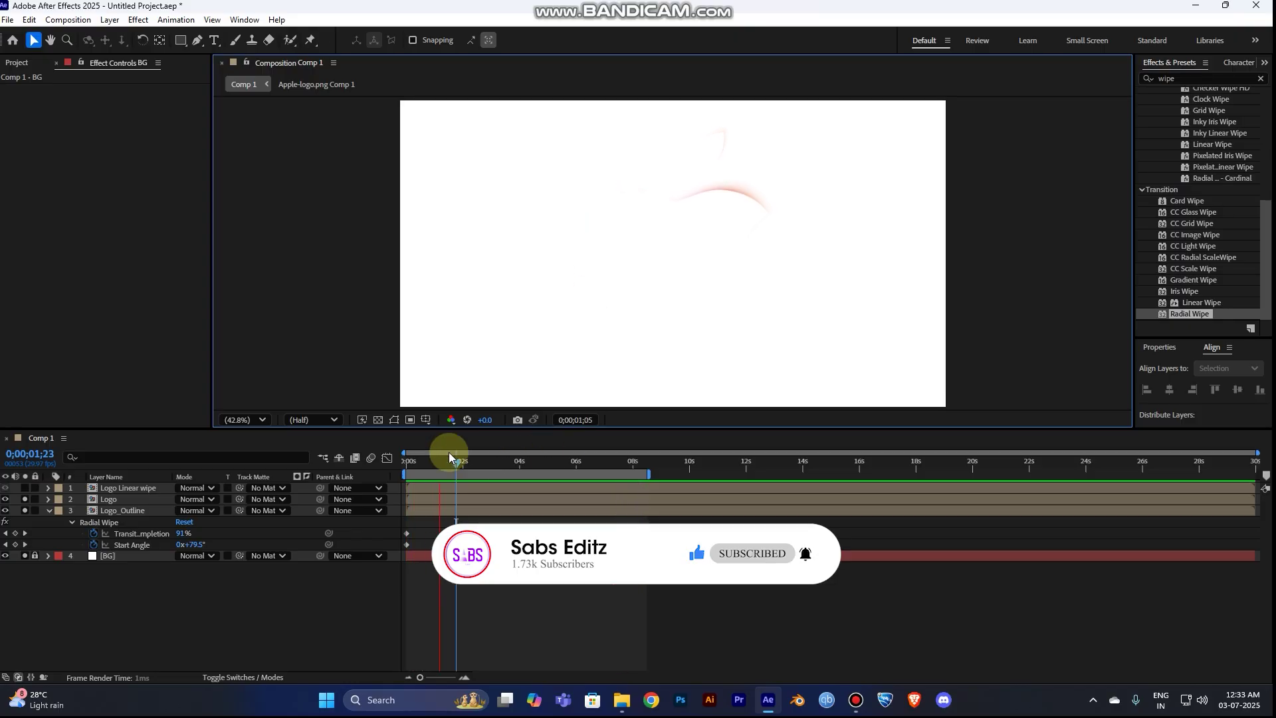
pyautogui.press('space')
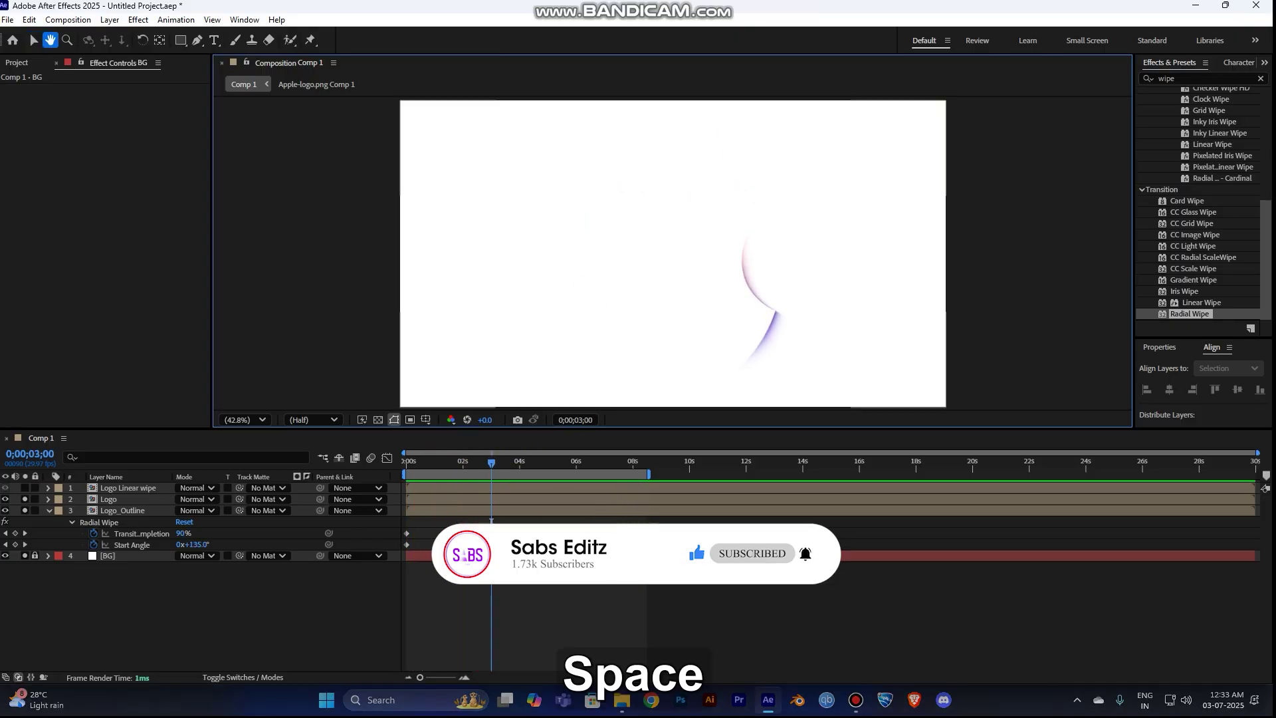
# - Apply Easy Ease to all Radial Wipe keyframes of Logo_Outline and preview the animation from the start
pyautogui.moveTo(441, 549); pyautogui.dragTo(400, 528)
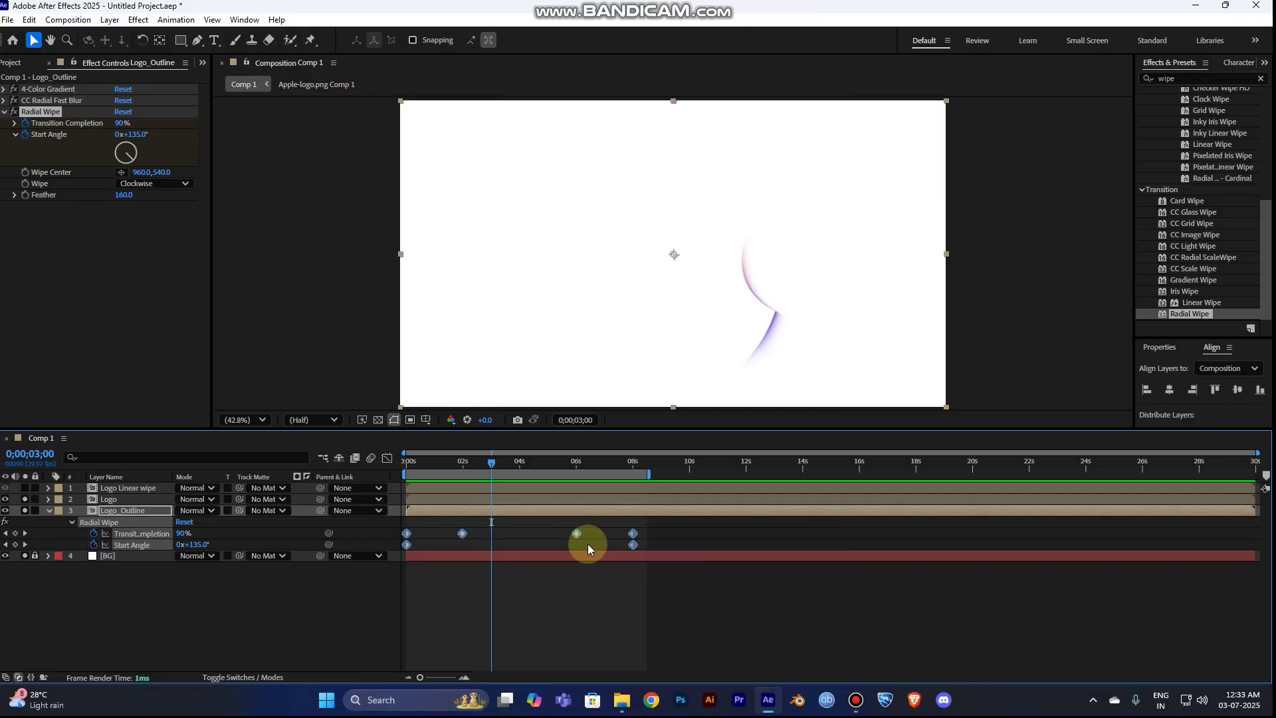
pyautogui.rightClick(634, 547)
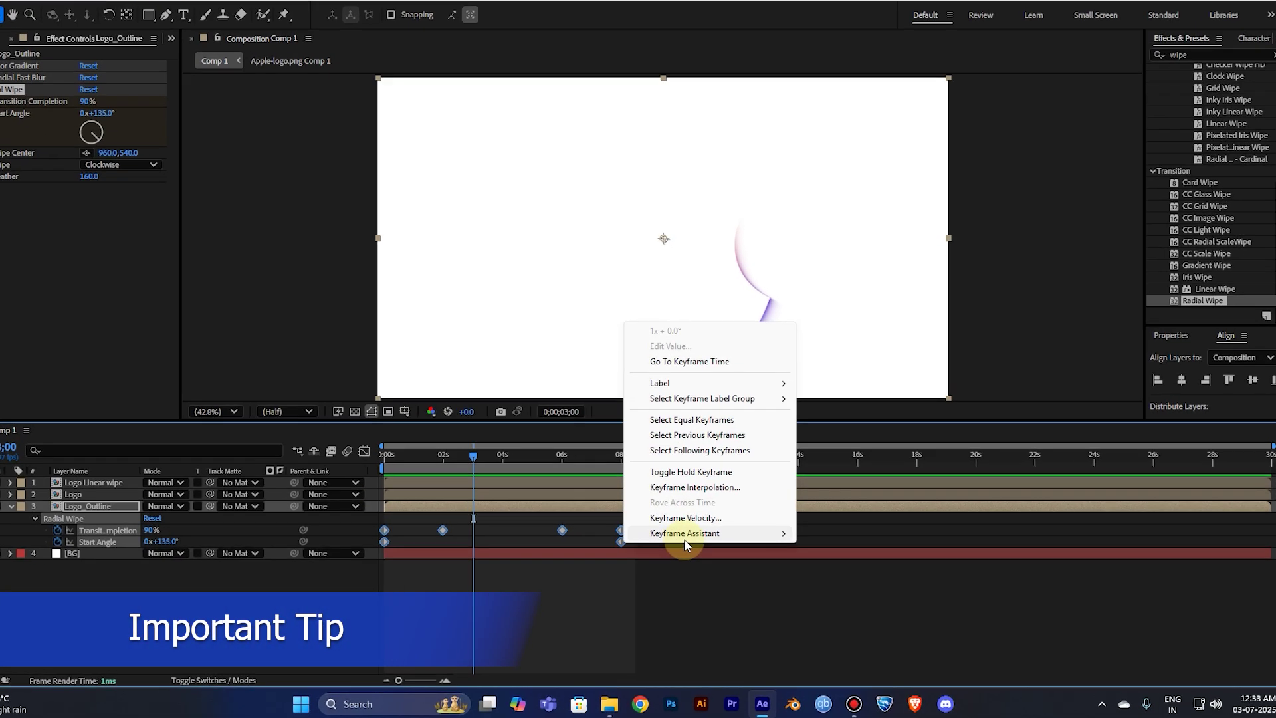
pyautogui.moveTo(684, 533)
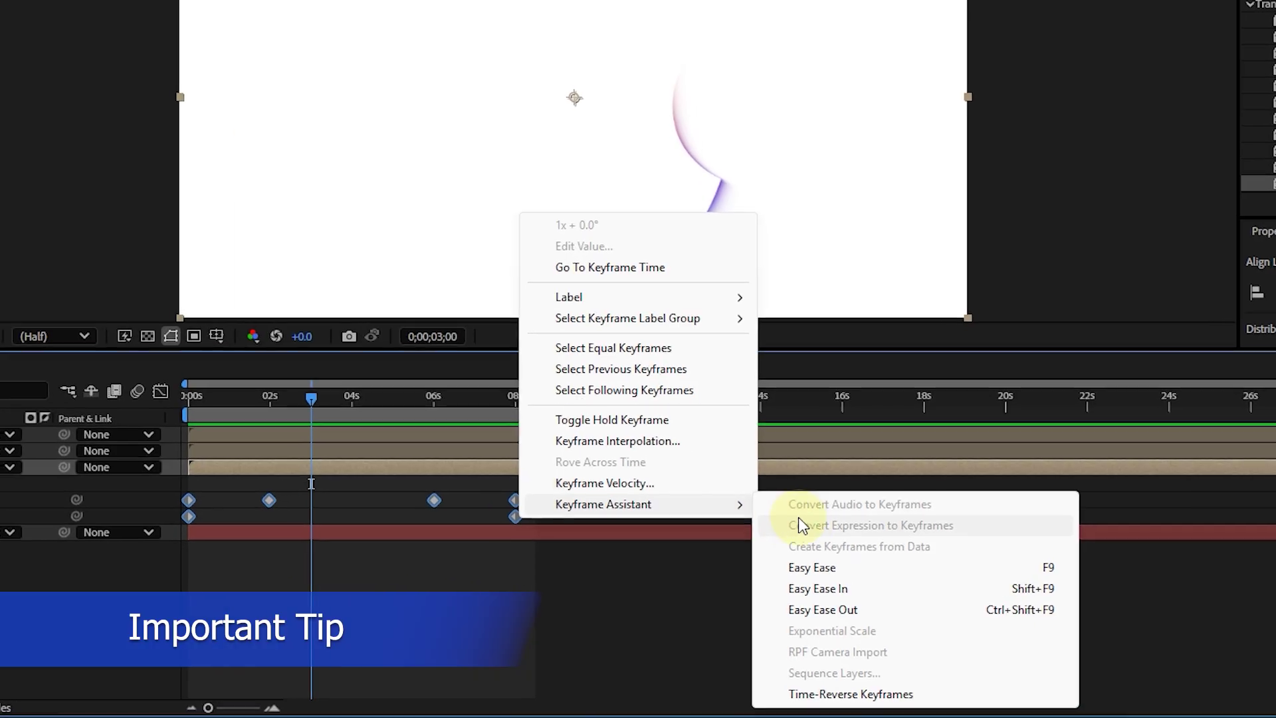
pyautogui.click(862, 580)
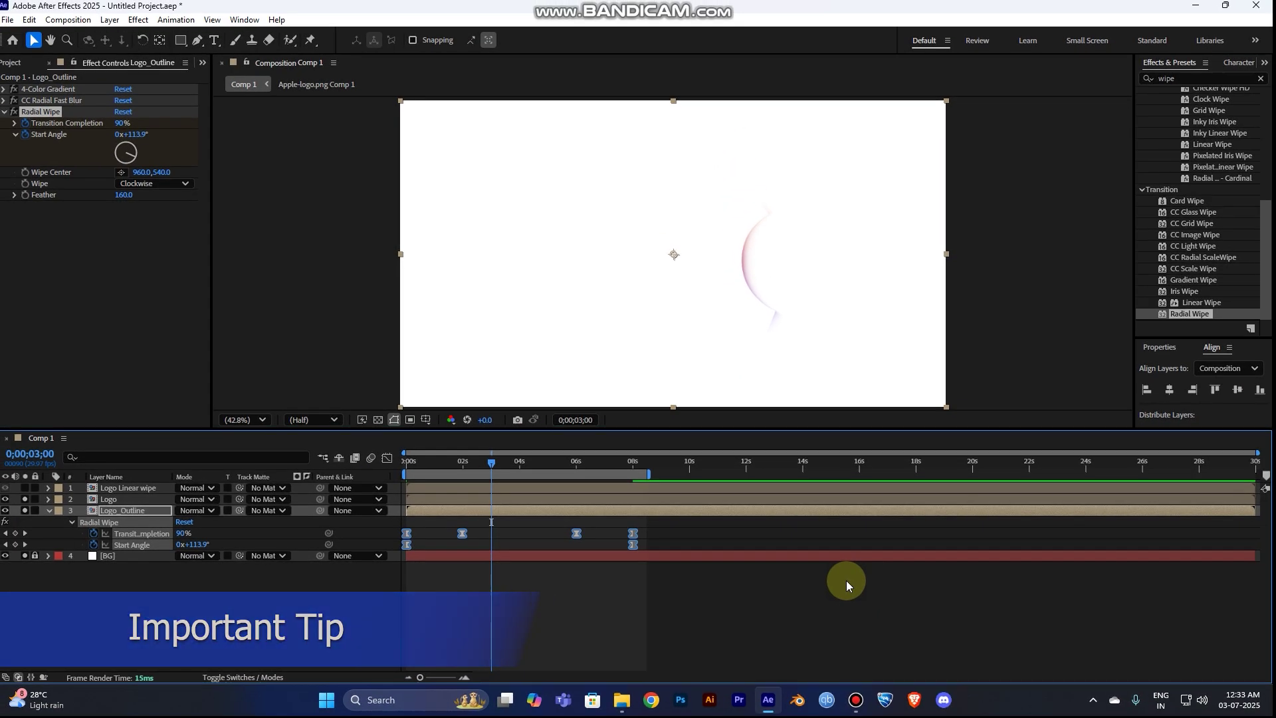
pyautogui.click(405, 465)
pyautogui.press('space')
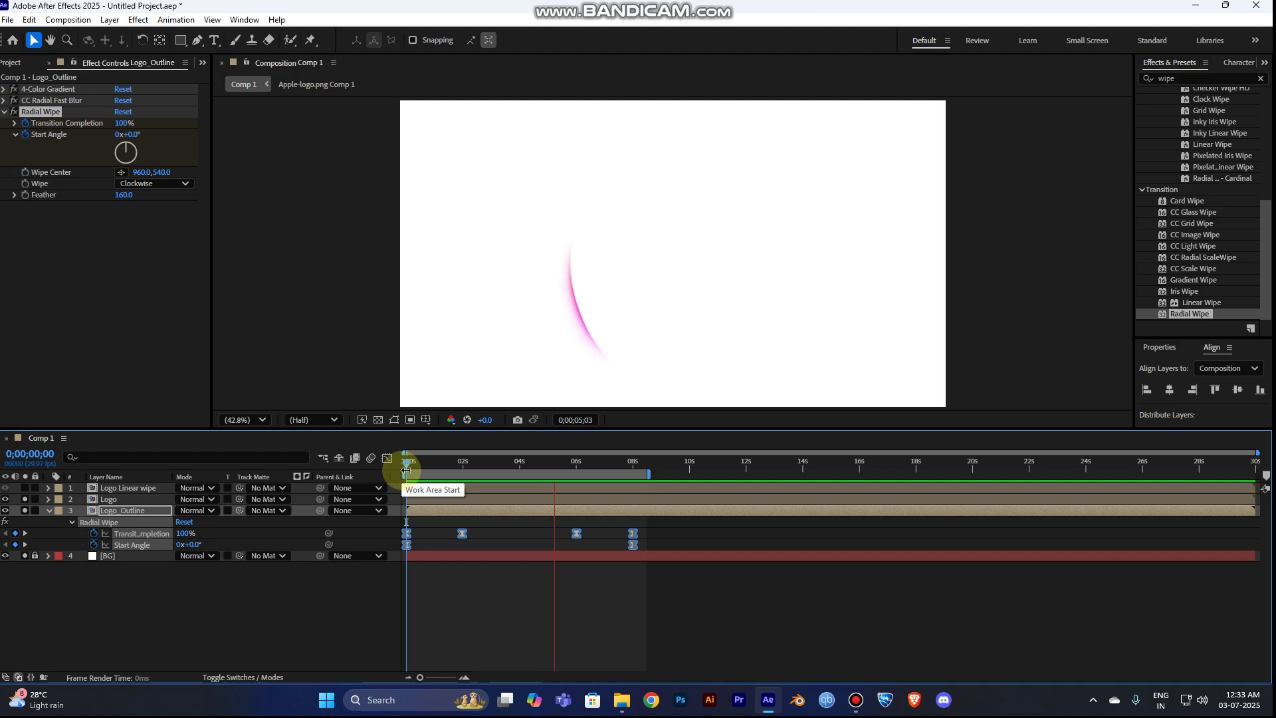
pyautogui.press('space')
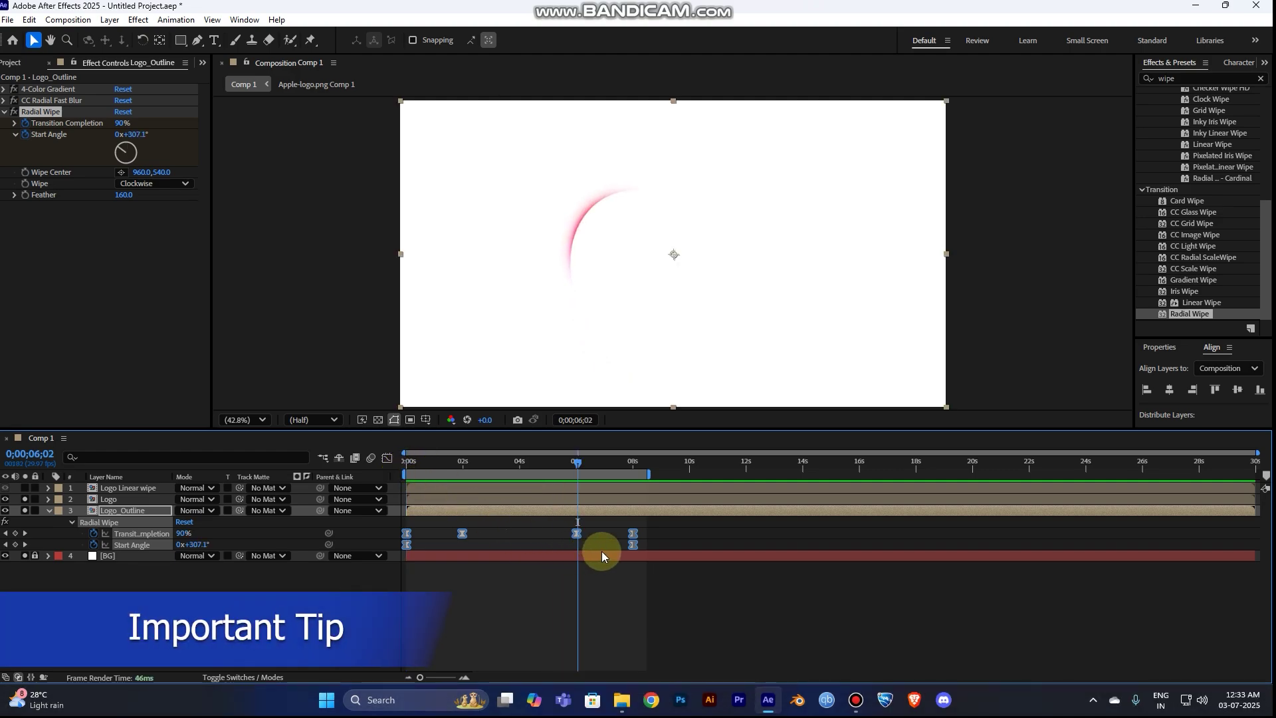
# - Compress the Radial Wipe keyframes proportionally so the last ones fall at about 6 seconds, and preview the faster sweep
pyautogui.press('alt')
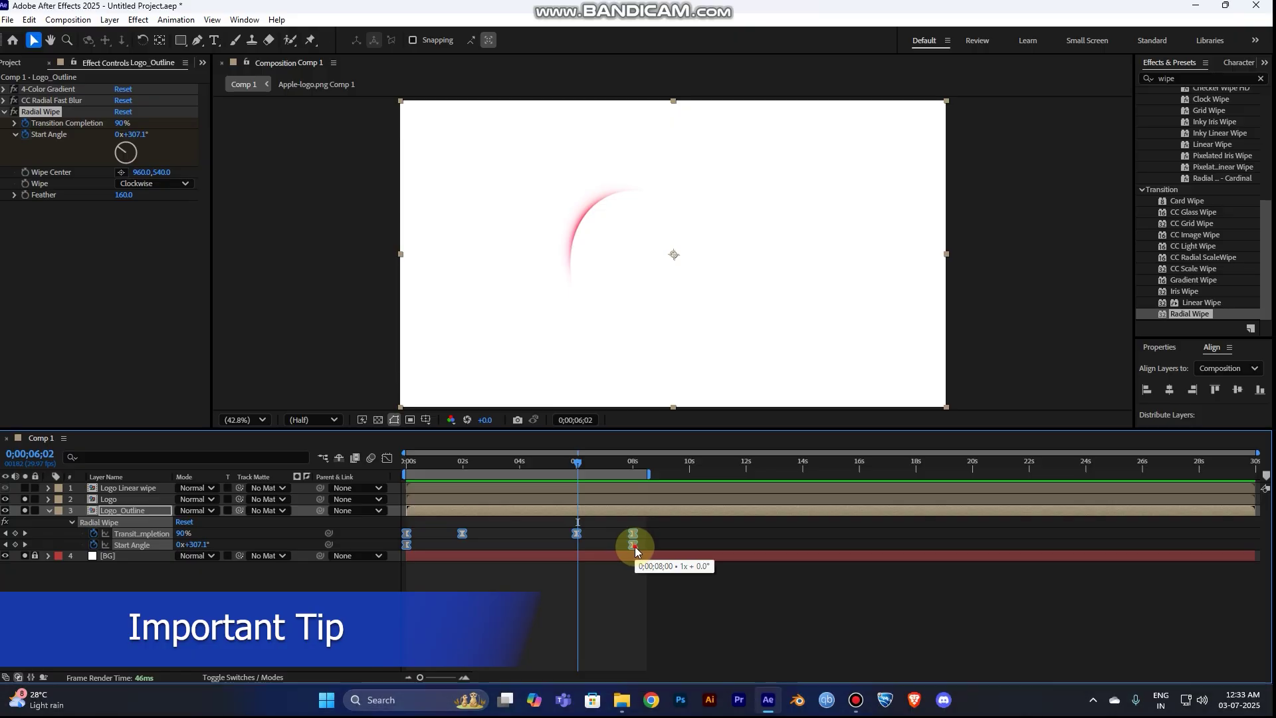
pyautogui.moveTo(635, 547); pyautogui.dragTo(574, 544)
pyautogui.moveTo(438, 467); pyautogui.dragTo(404, 468)
pyautogui.press('space')
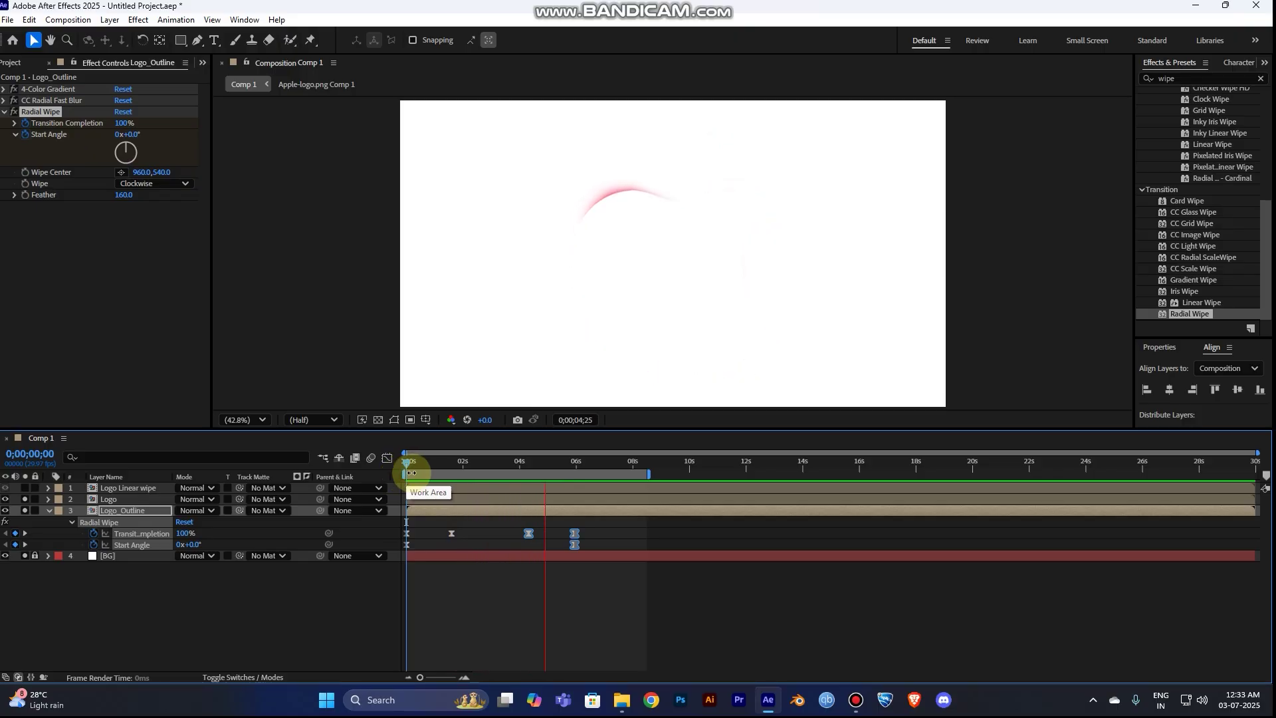
pyautogui.press('space')
# - Compress all Radial Wipe keyframes proportionally again so they end at about 5 seconds, and preview the timing
pyautogui.moveTo(611, 541); pyautogui.dragTo(407, 521)
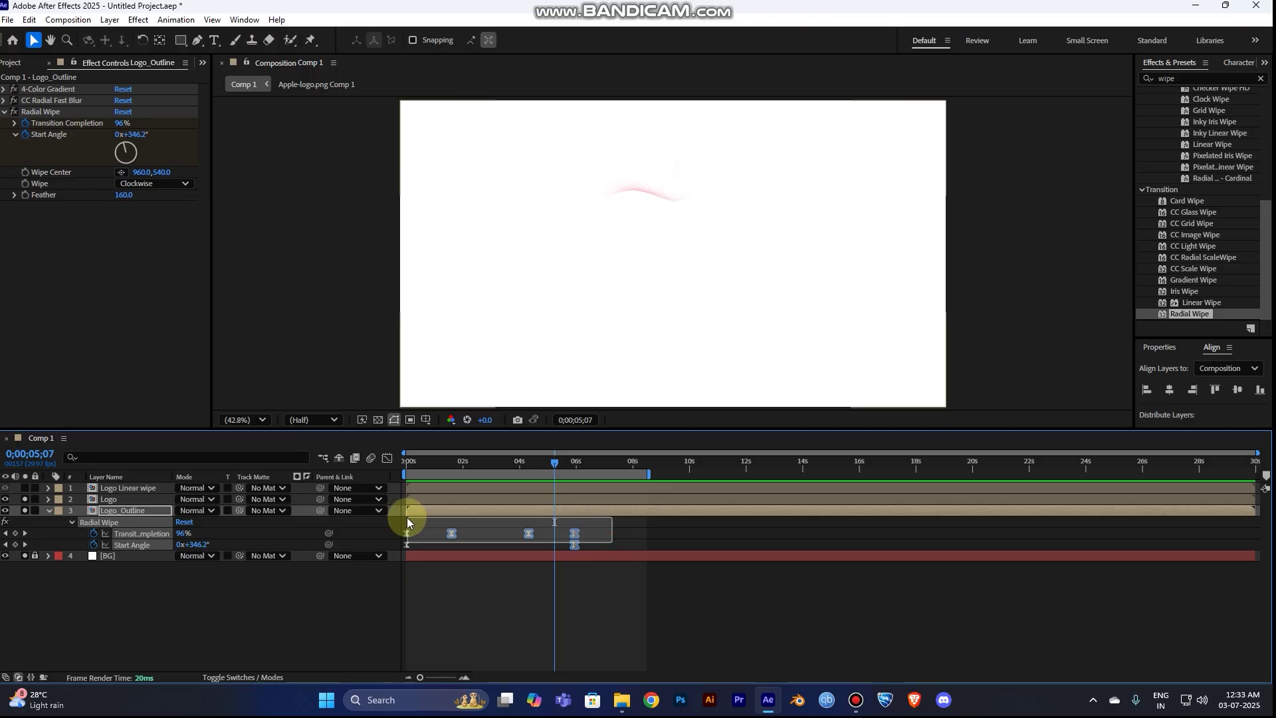
pyautogui.moveTo(575, 540); pyautogui.dragTo(549, 545)
pyautogui.click(406, 462)
pyautogui.press('space')
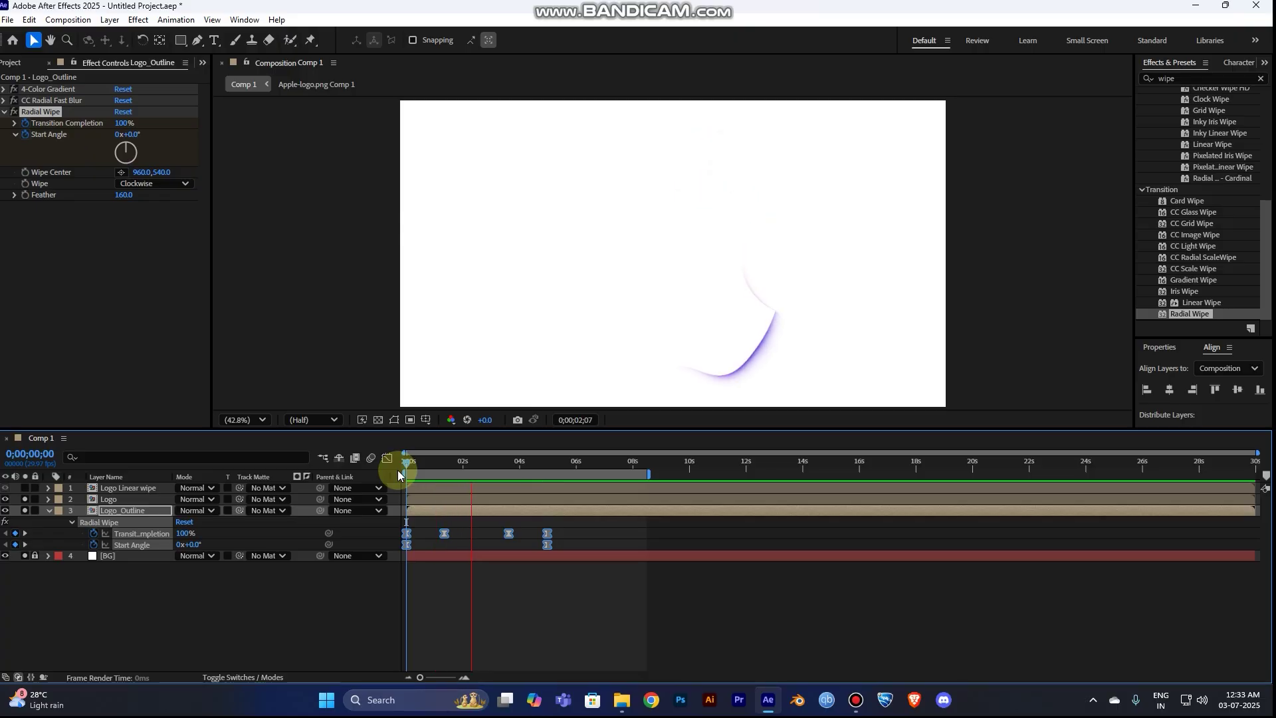
pyautogui.press('space')
# - Stretch the Radial Wipe keyframes proportionally so they end at about 5.4 seconds, and preview the animation from the start
pyautogui.moveTo(549, 535); pyautogui.dragTo(558, 551)
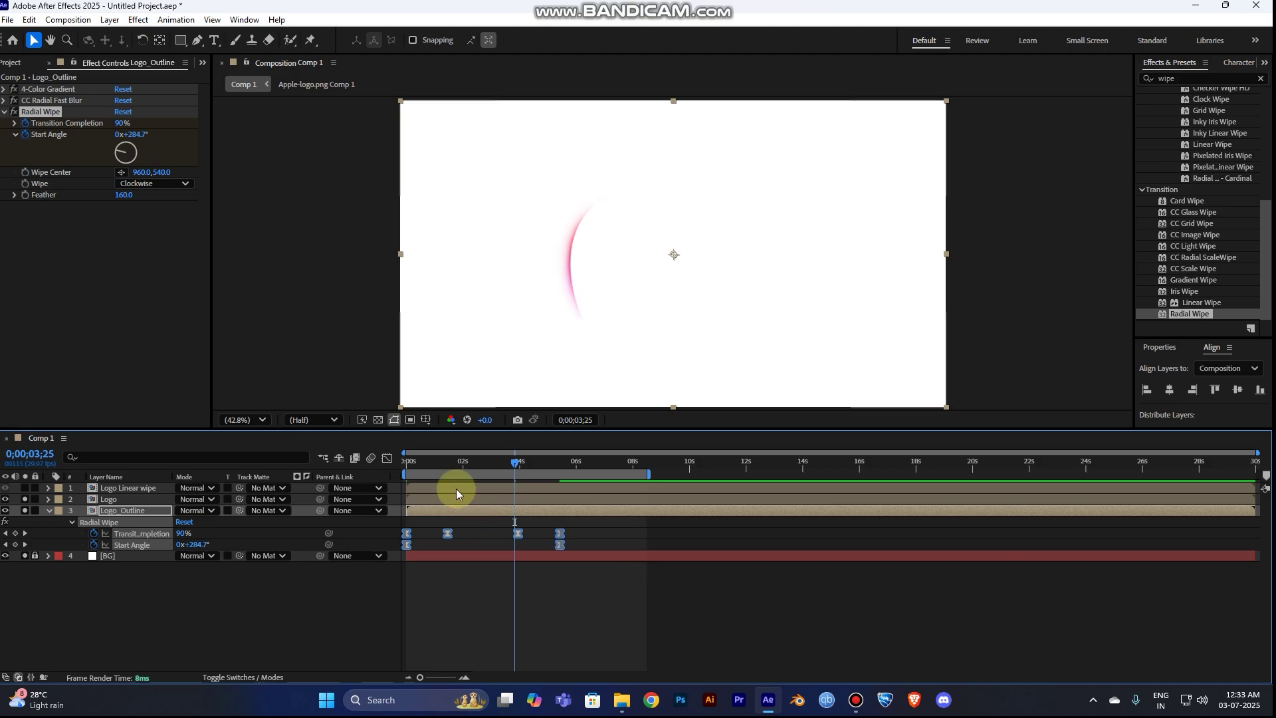
pyautogui.moveTo(416, 464); pyautogui.dragTo(399, 471)
pyautogui.press('space')
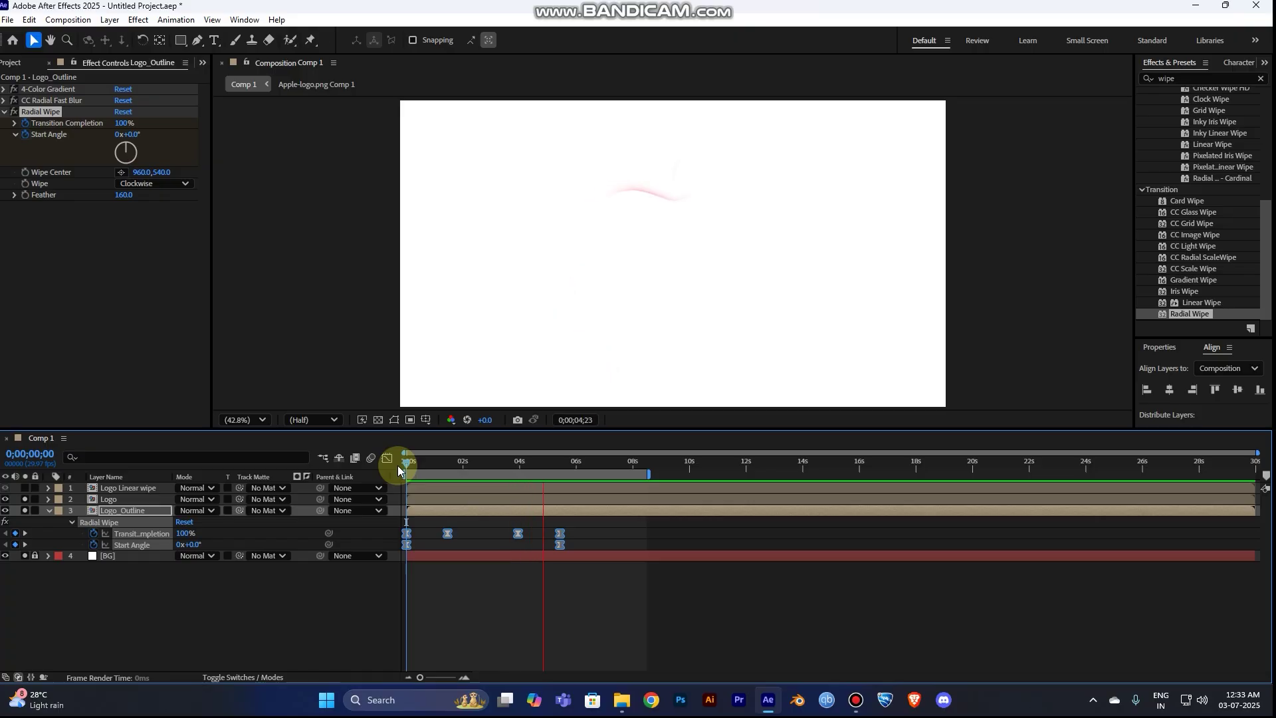
pyautogui.click(408, 462)
pyautogui.press('space')
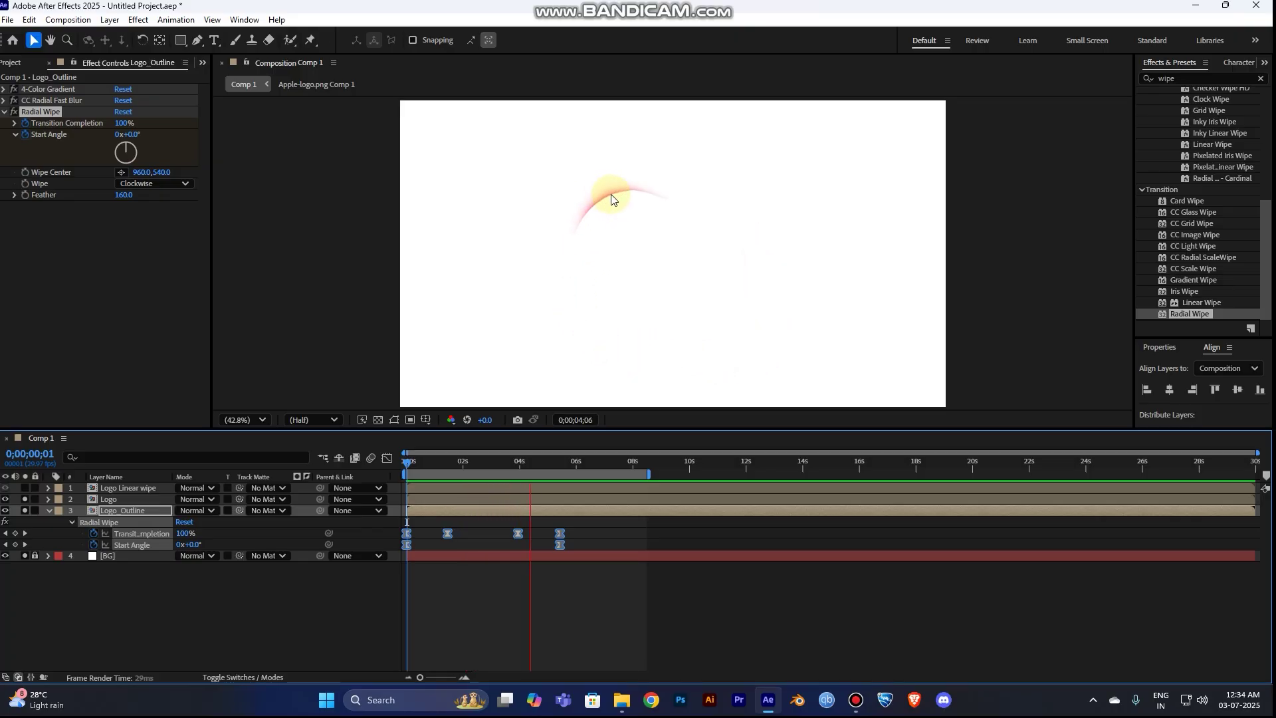
pyautogui.press('space')
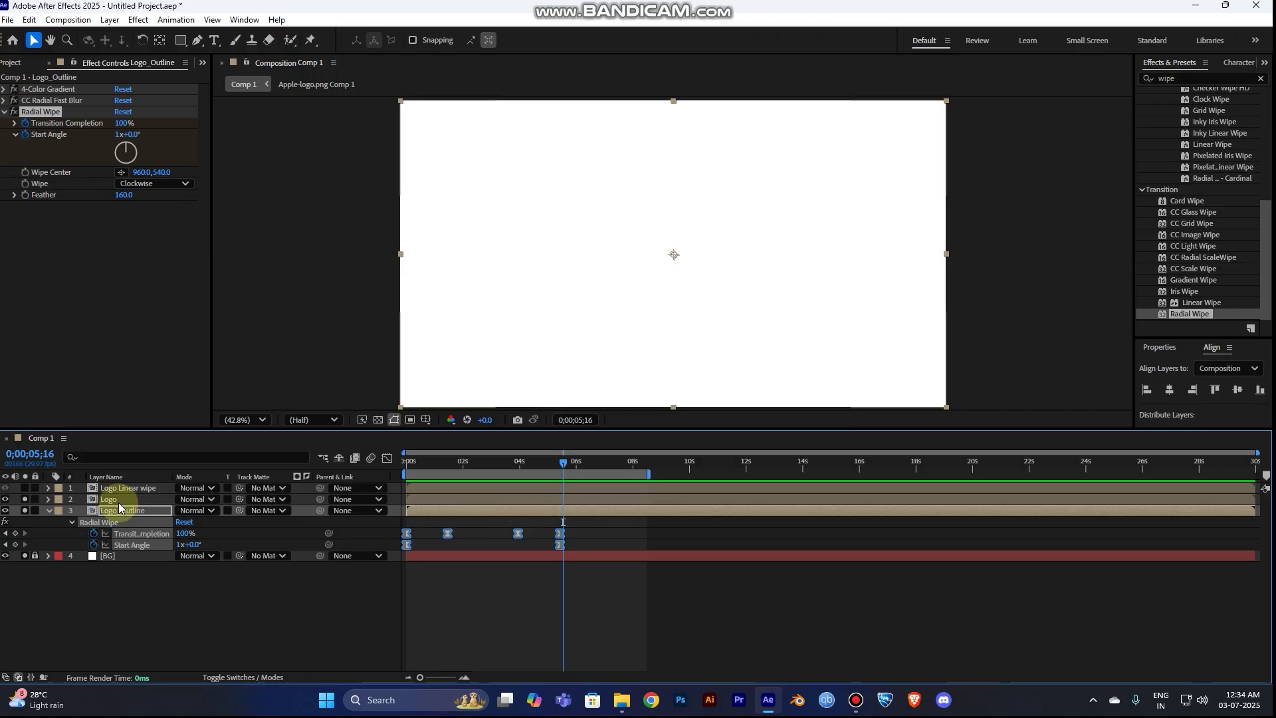
# - Turn off solo for the Logo_Outline, BG and Logo layers
pyautogui.click(27, 509)
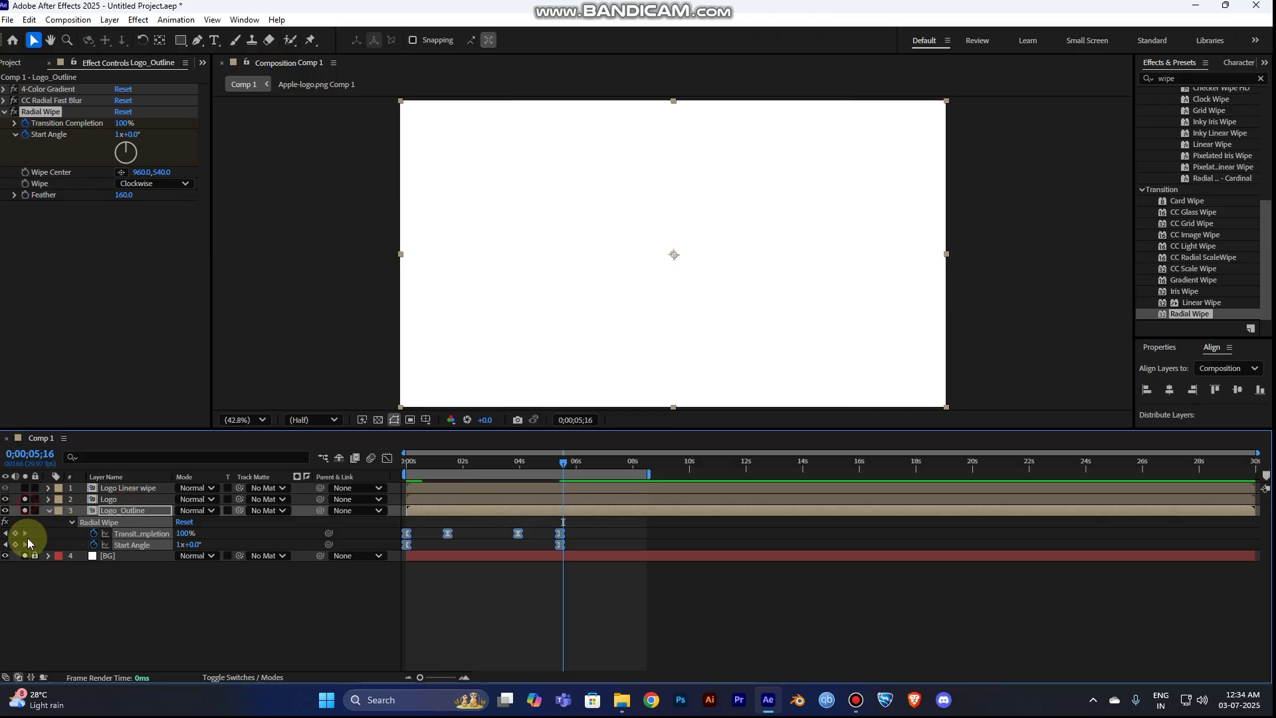
pyautogui.click(25, 554)
pyautogui.click(25, 499)
pyautogui.click(25, 498)
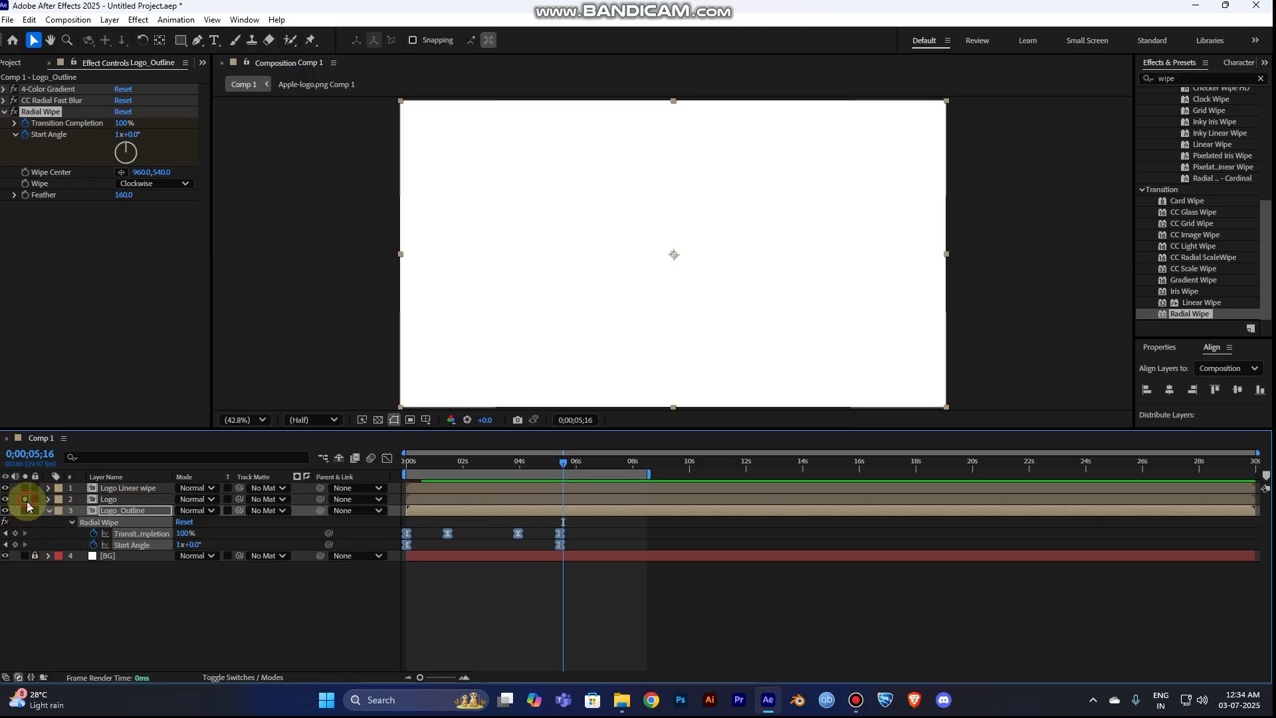
# - Set the Fill effect colour of the Logo Linear wipe layer to black (000000)
pyautogui.click(119, 488)
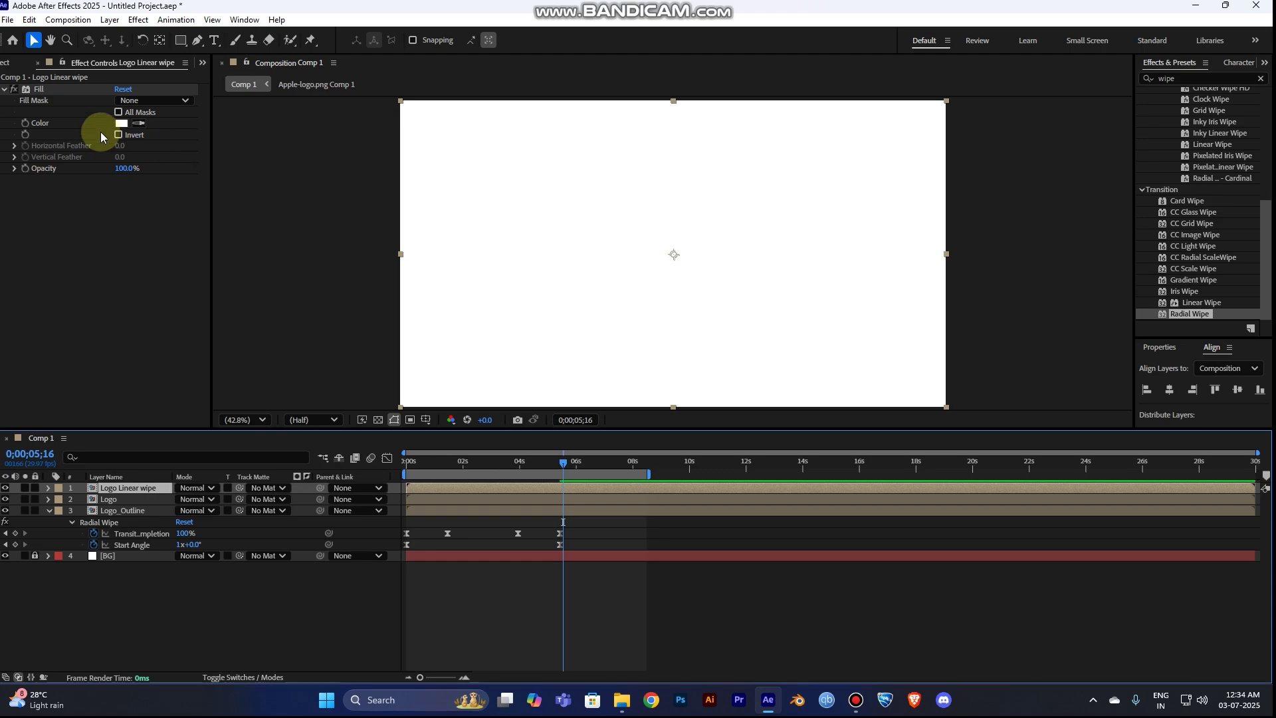
pyautogui.click(121, 124)
pyautogui.moveTo(527, 308); pyautogui.dragTo(455, 441)
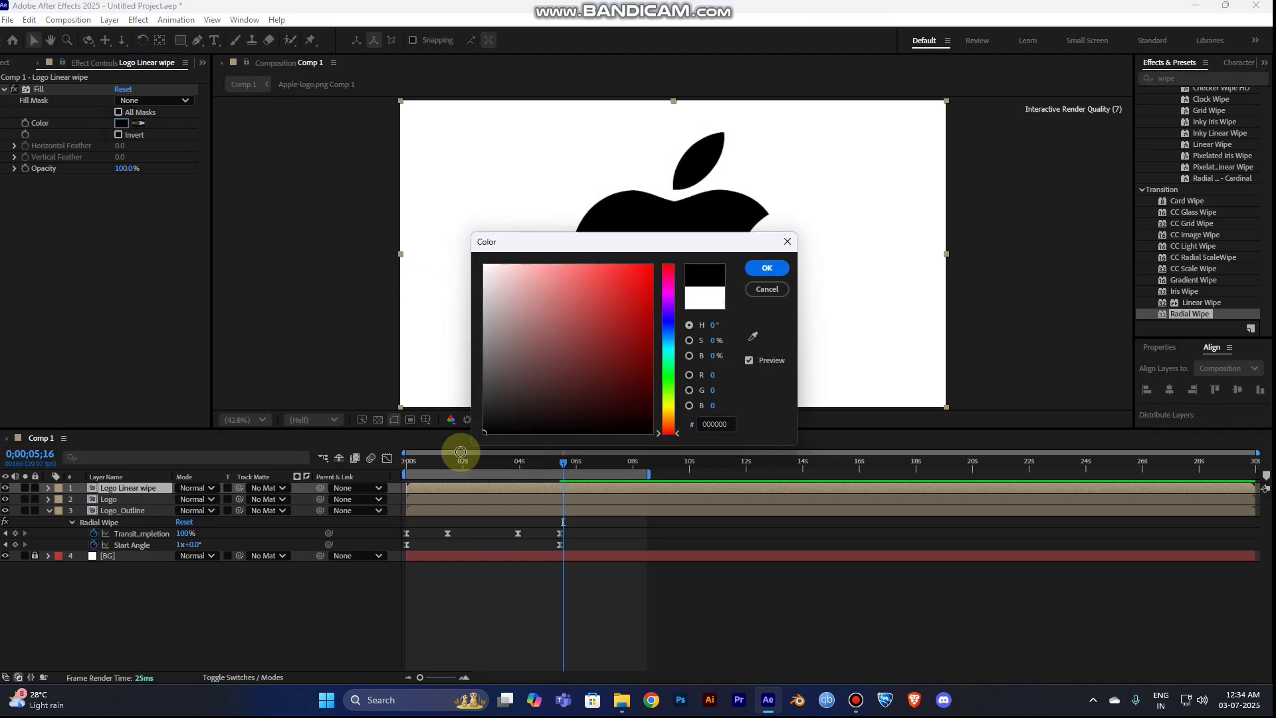
pyautogui.click(767, 267)
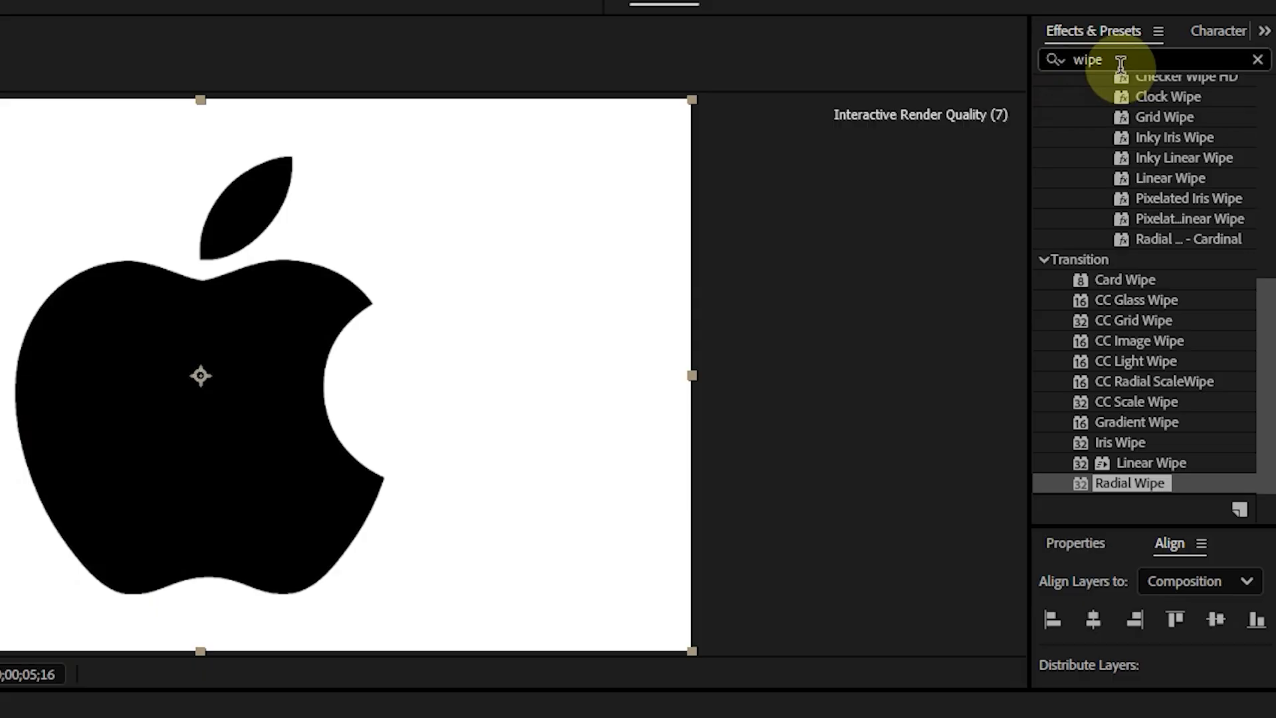
# - Search the effects for "linear" and apply the Linear Wipe transition to the Logo Linear wipe layer
pyautogui.click(1070, 61)
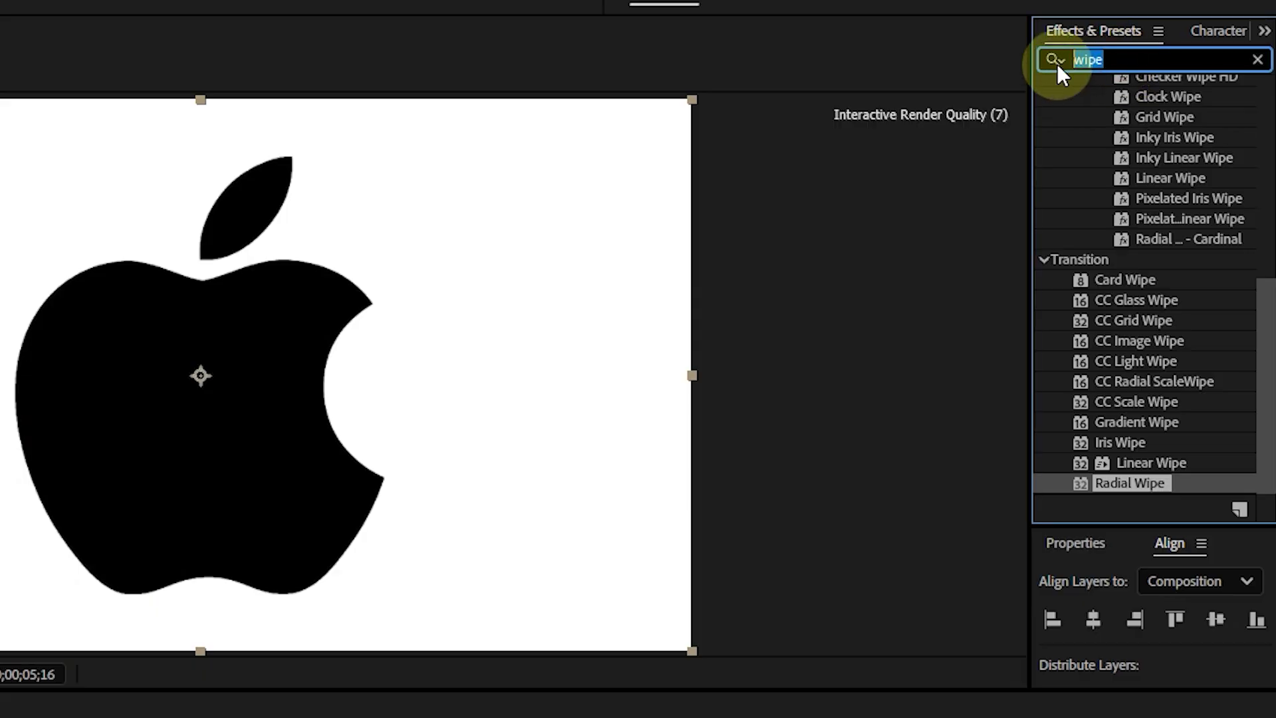
pyautogui.write('wi')
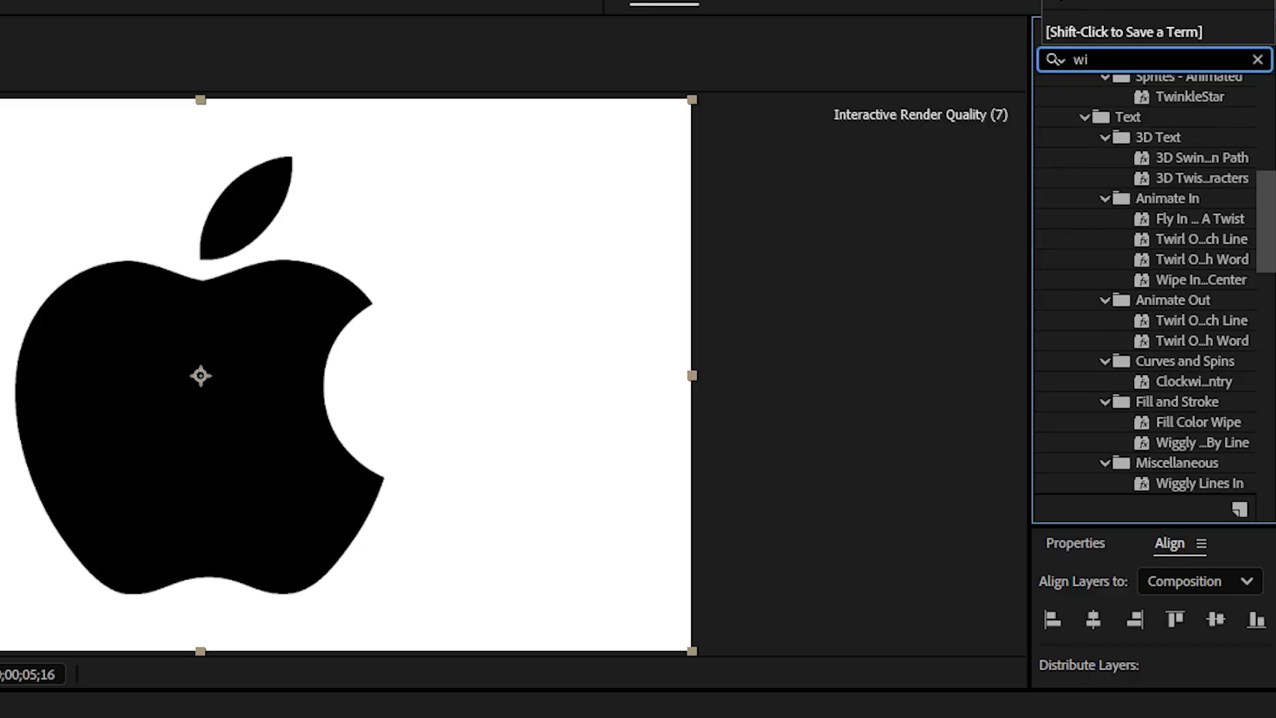
pyautogui.click(1055, 60)
pyautogui.write('li')
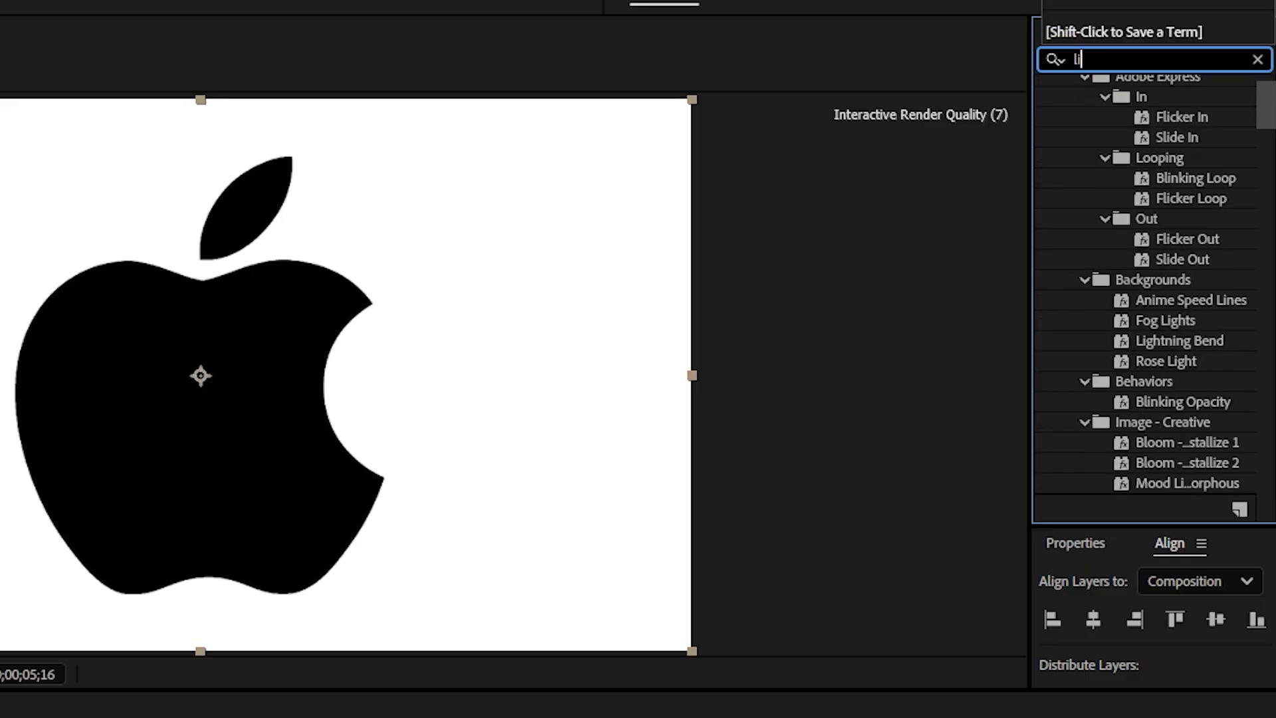
pyautogui.write('near')
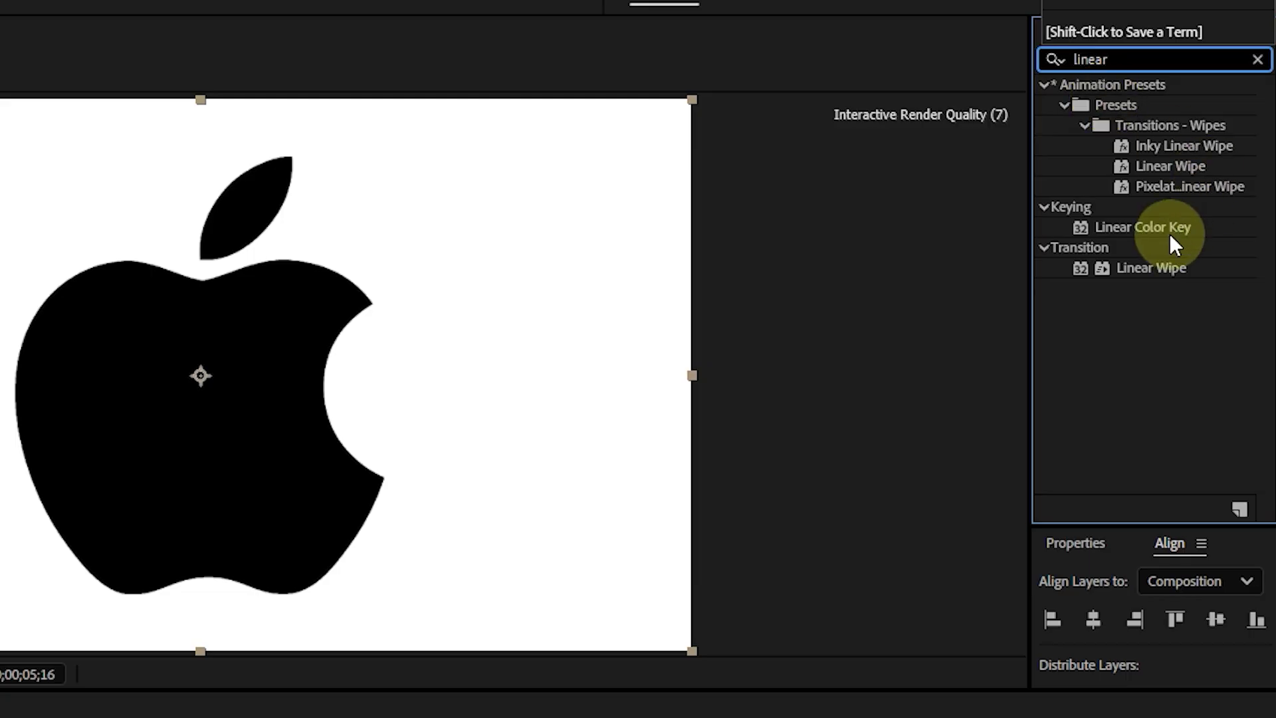
pyautogui.moveTo(1156, 259); pyautogui.dragTo(656, 492)
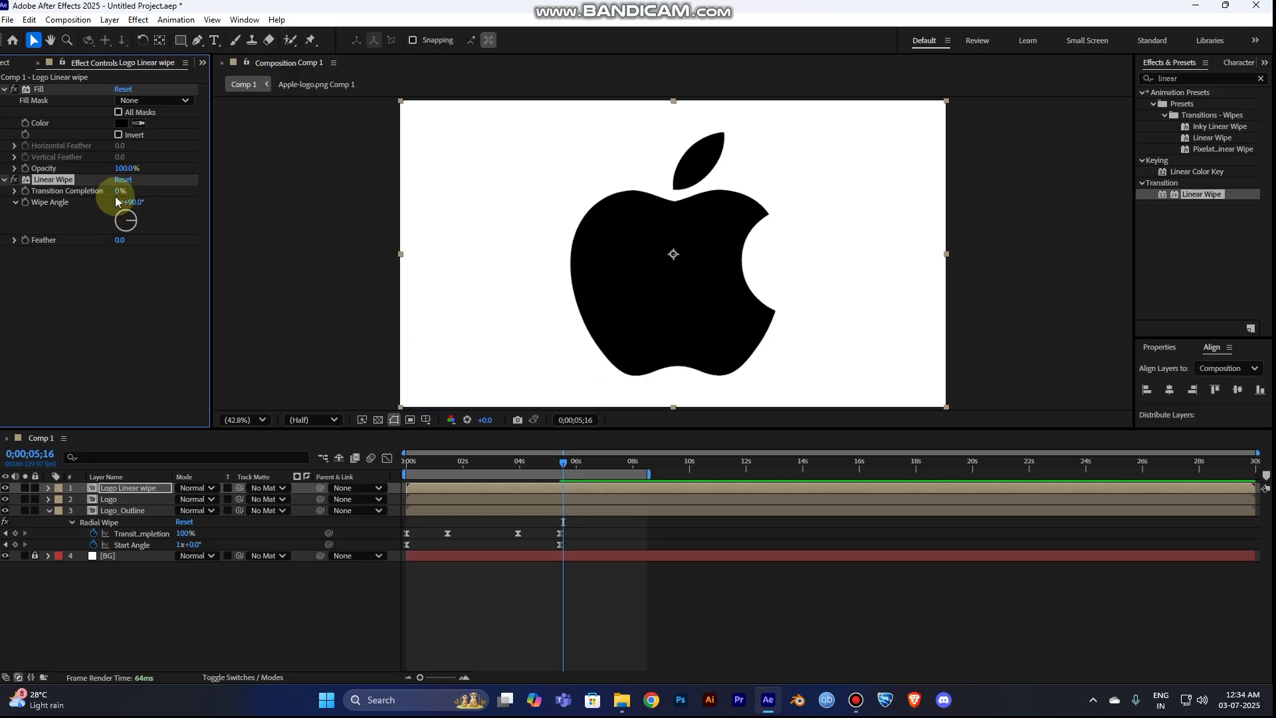
# - Set the Linear Wipe to 55% transition completion, a 122° wipe angle and a feather of 600
pyautogui.click(133, 510)
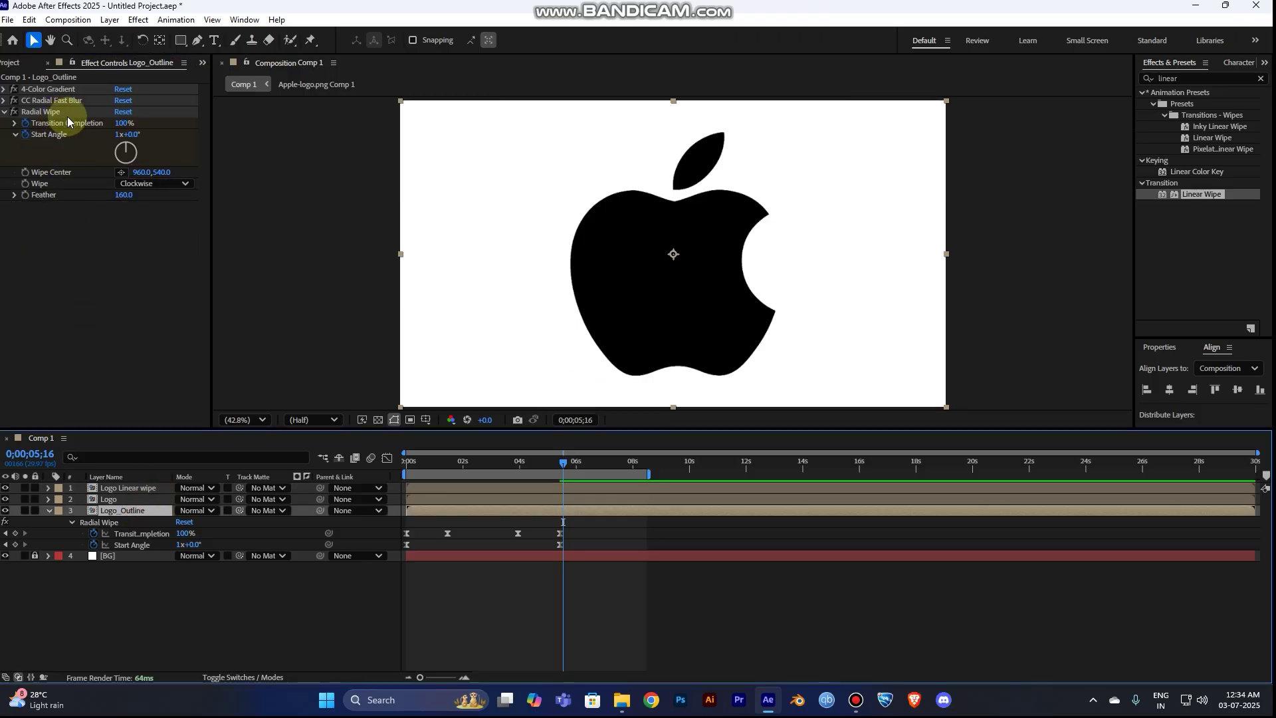
pyautogui.click(136, 488)
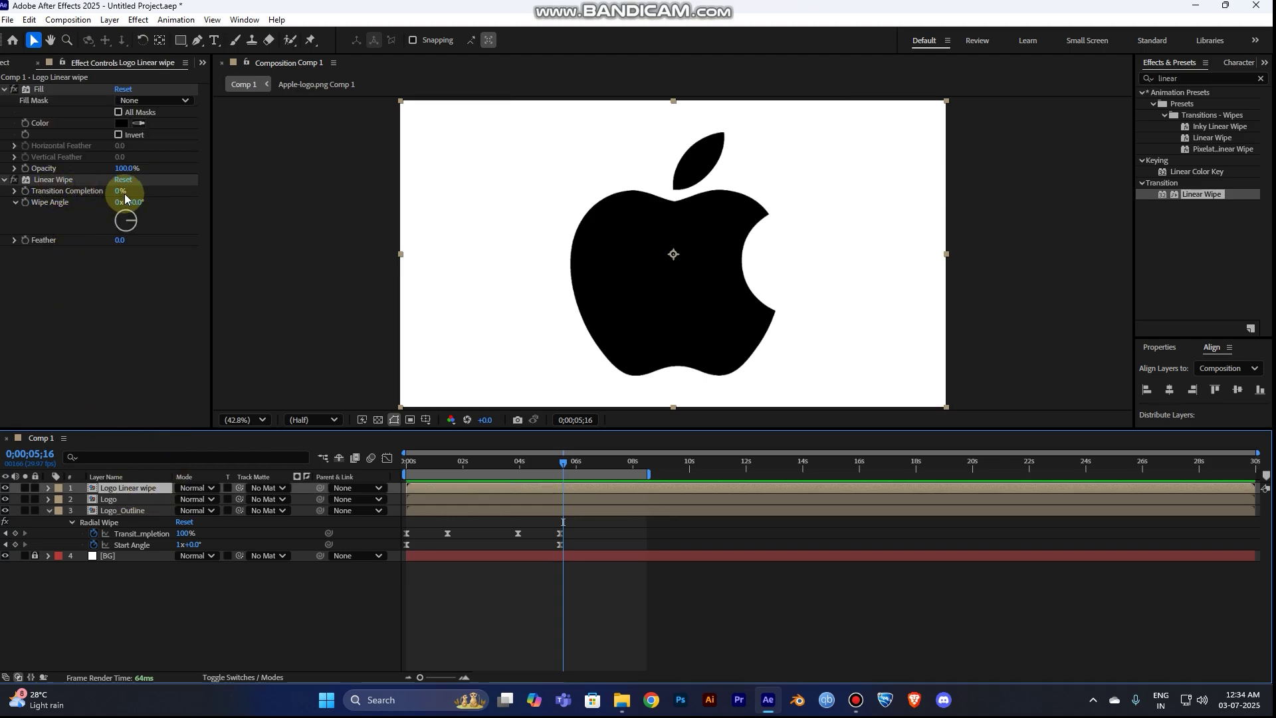
pyautogui.moveTo(119, 192); pyautogui.dragTo(171, 208)
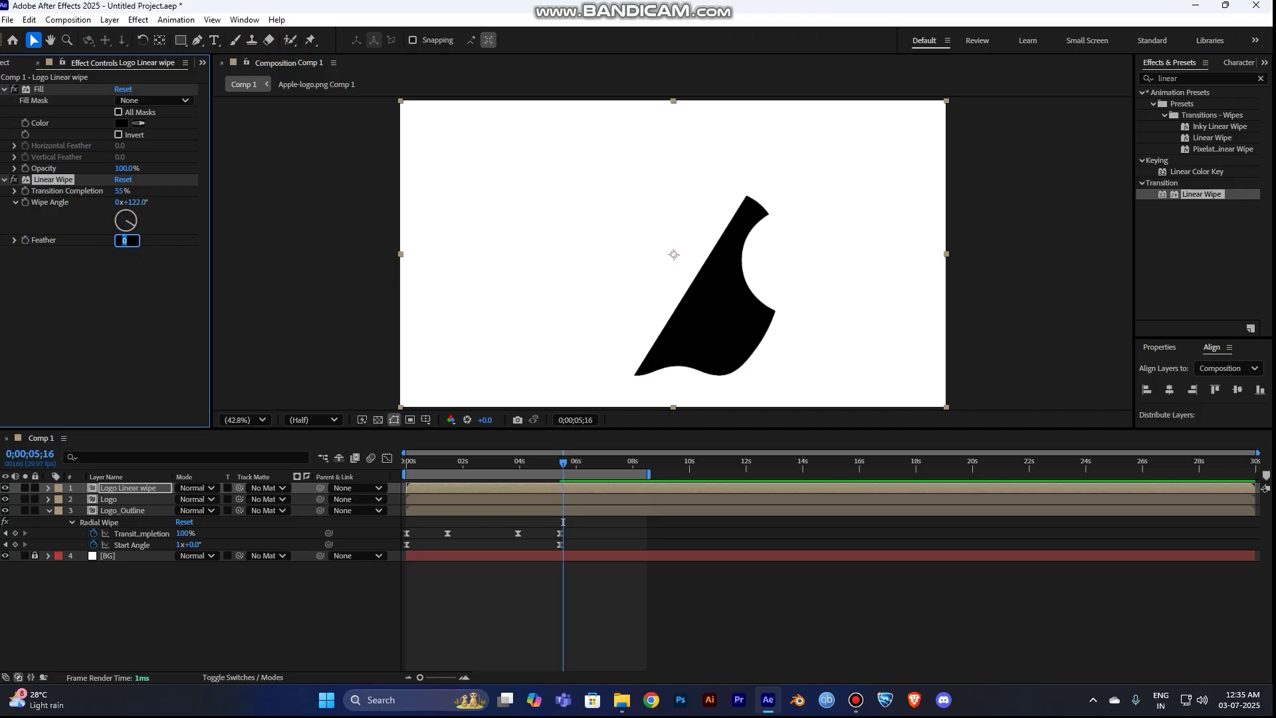
pyautogui.write('600')
pyautogui.press('Return')
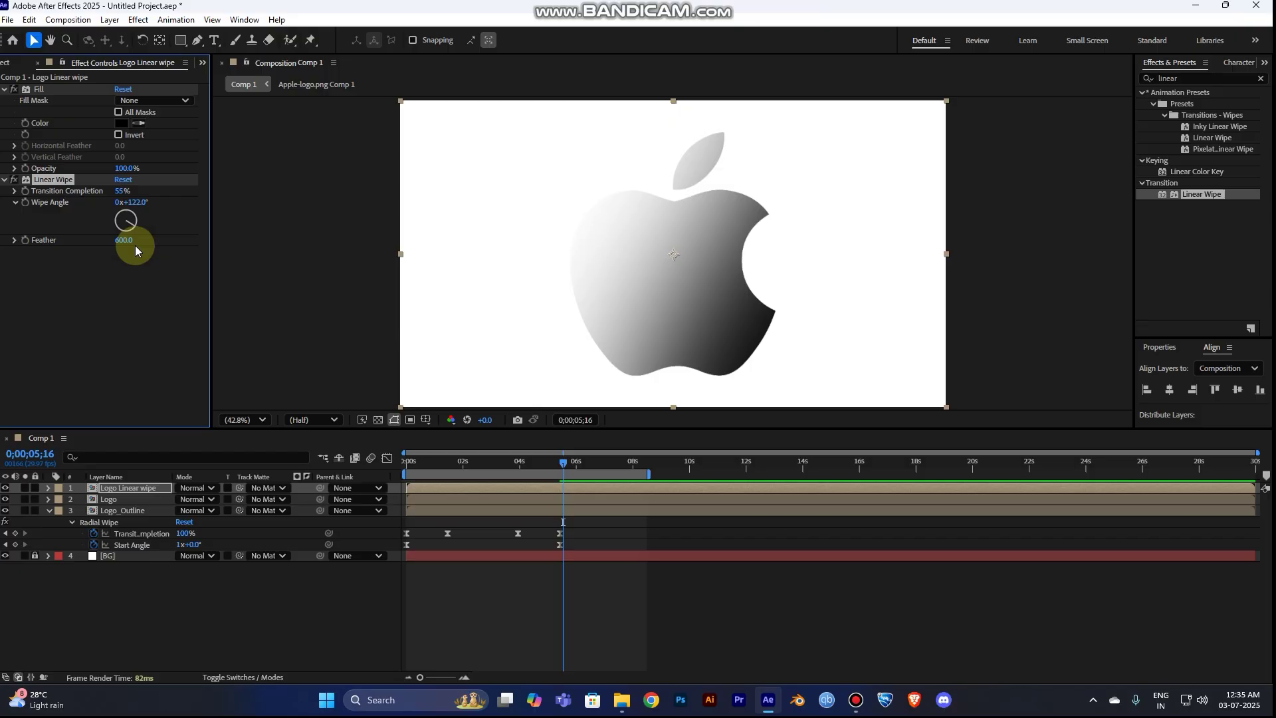
# - At 0;00;04;26, set the Linear Wipe's Transition Completion to 100% and enable keyframing for it
pyautogui.moveTo(563, 462); pyautogui.dragTo(544, 465)
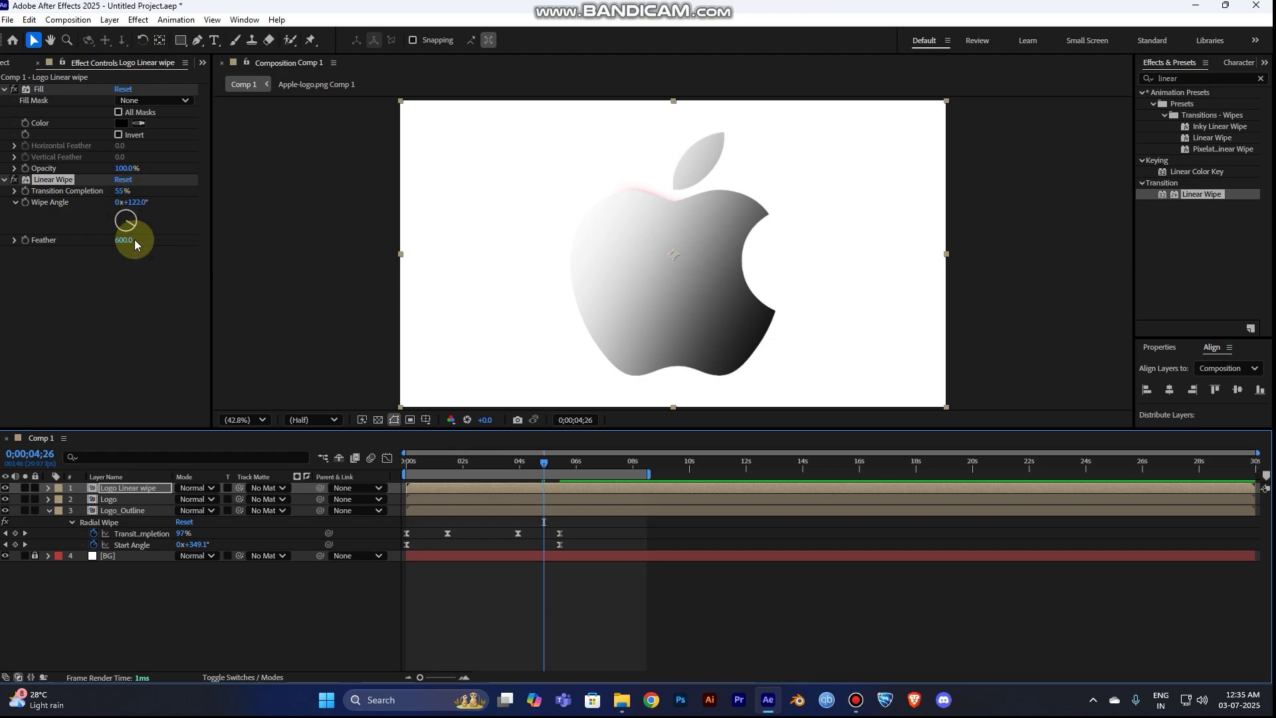
pyautogui.click(122, 191)
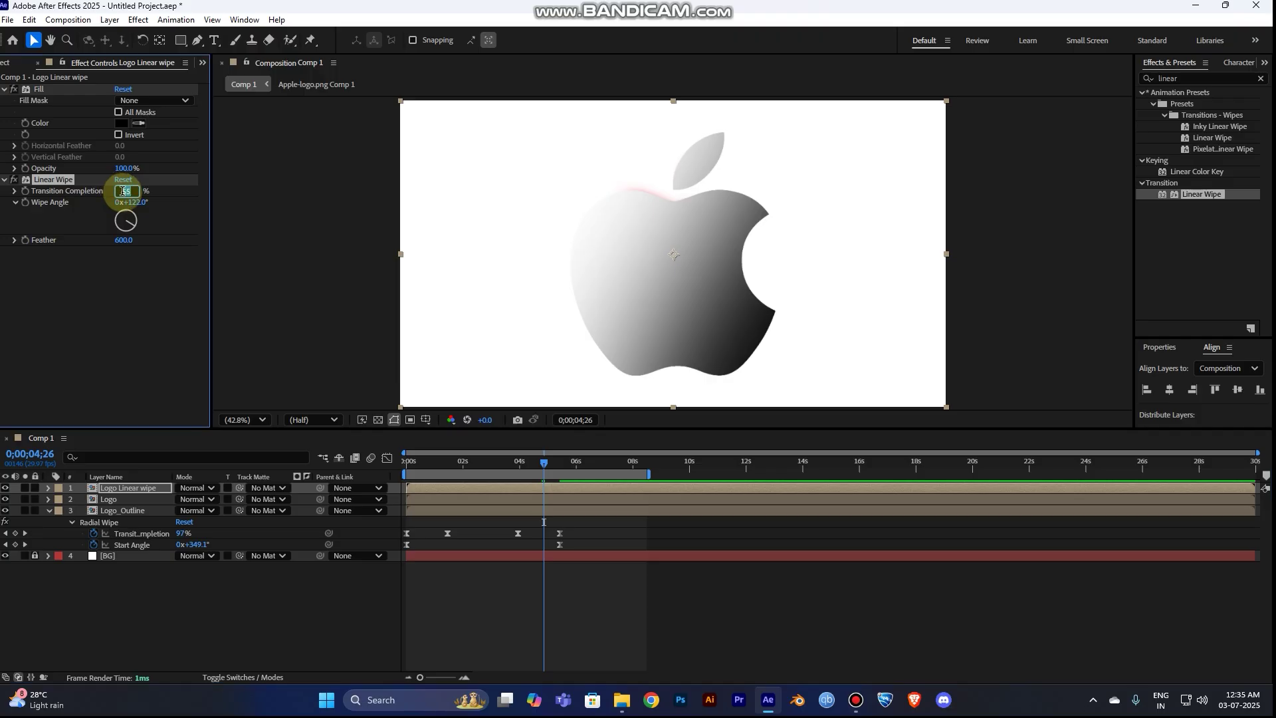
pyautogui.write('100')
pyautogui.press('Return')
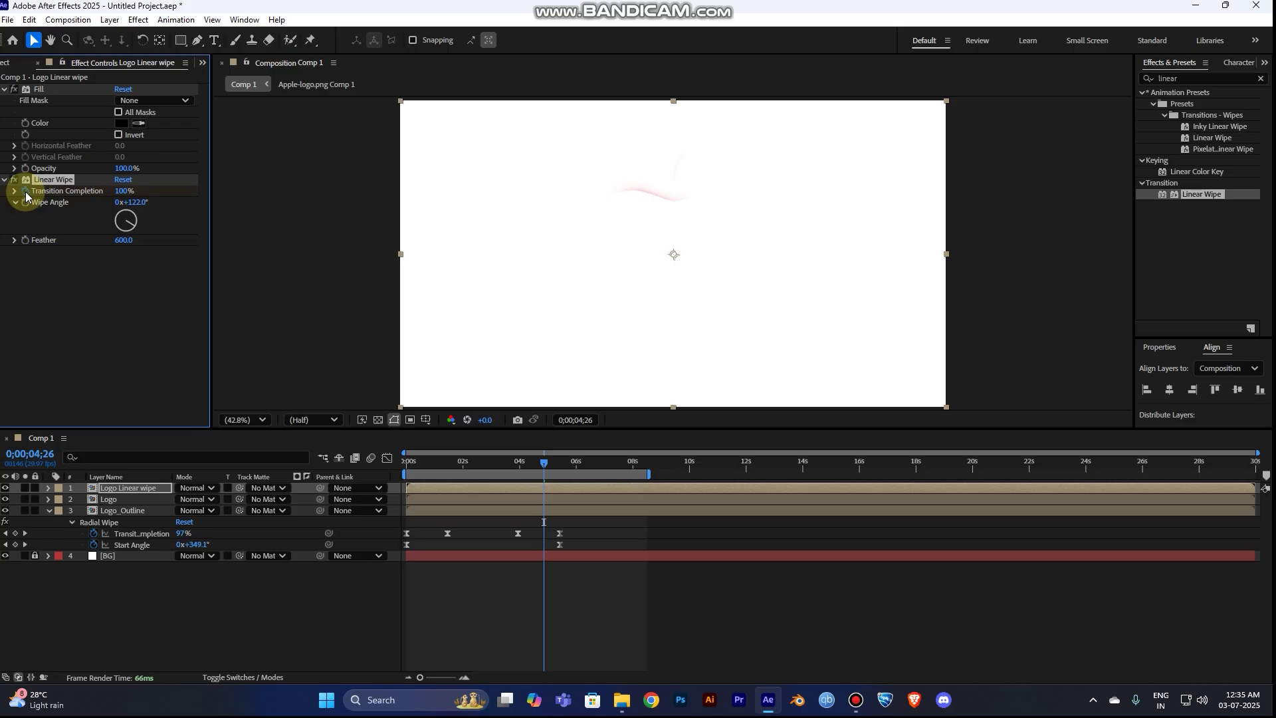
# - At 0;00;06;00, set the Linear Wipe's Transition Completion to 0%
pyautogui.moveTo(543, 461); pyautogui.dragTo(576, 467)
pyautogui.click(120, 191)
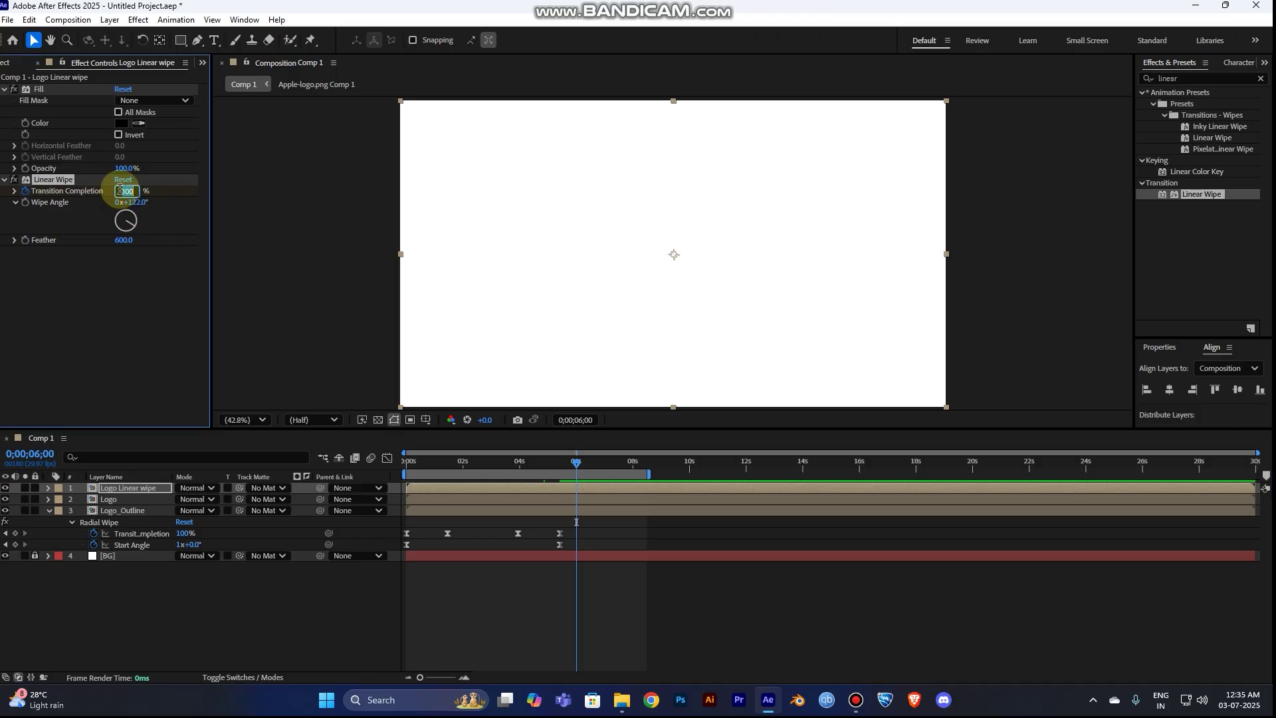
pyautogui.write('0')
pyautogui.press('Return')
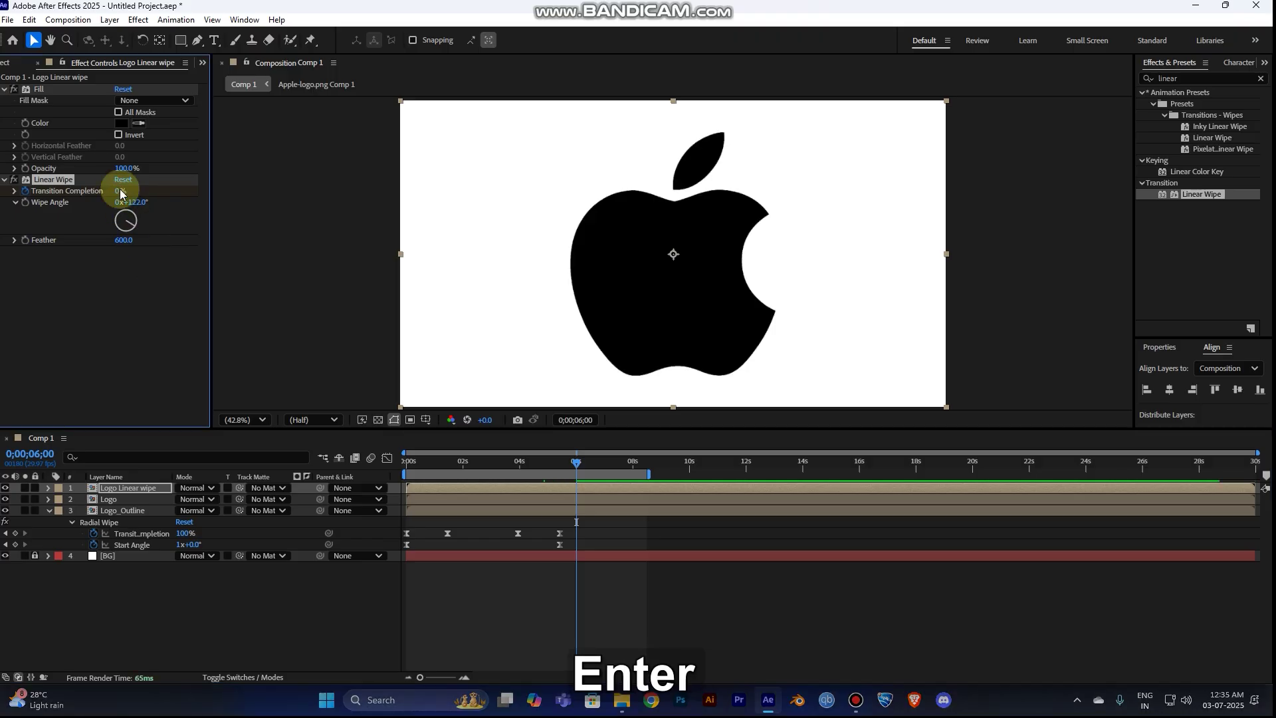
# - Apply Easy Ease to both Transition Completion keyframes of the Logo Linear wipe layer and preview the reveal
pyautogui.click(541, 486)
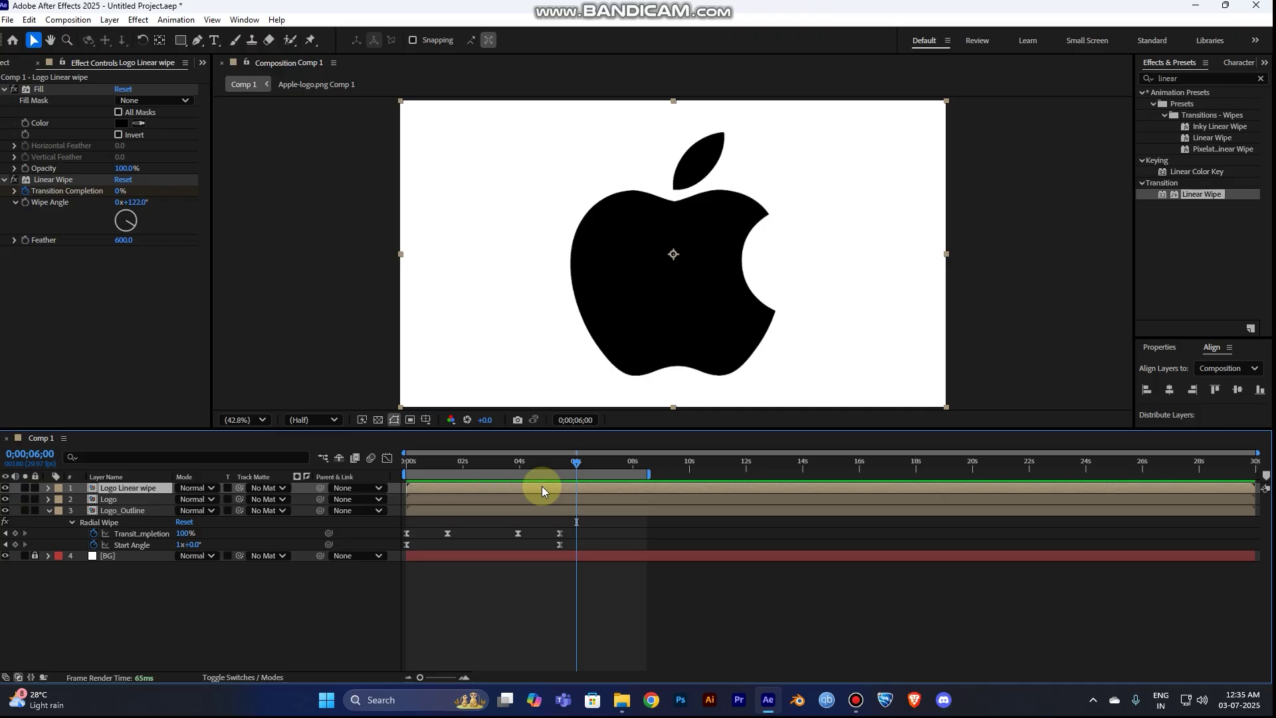
pyautogui.press('j')
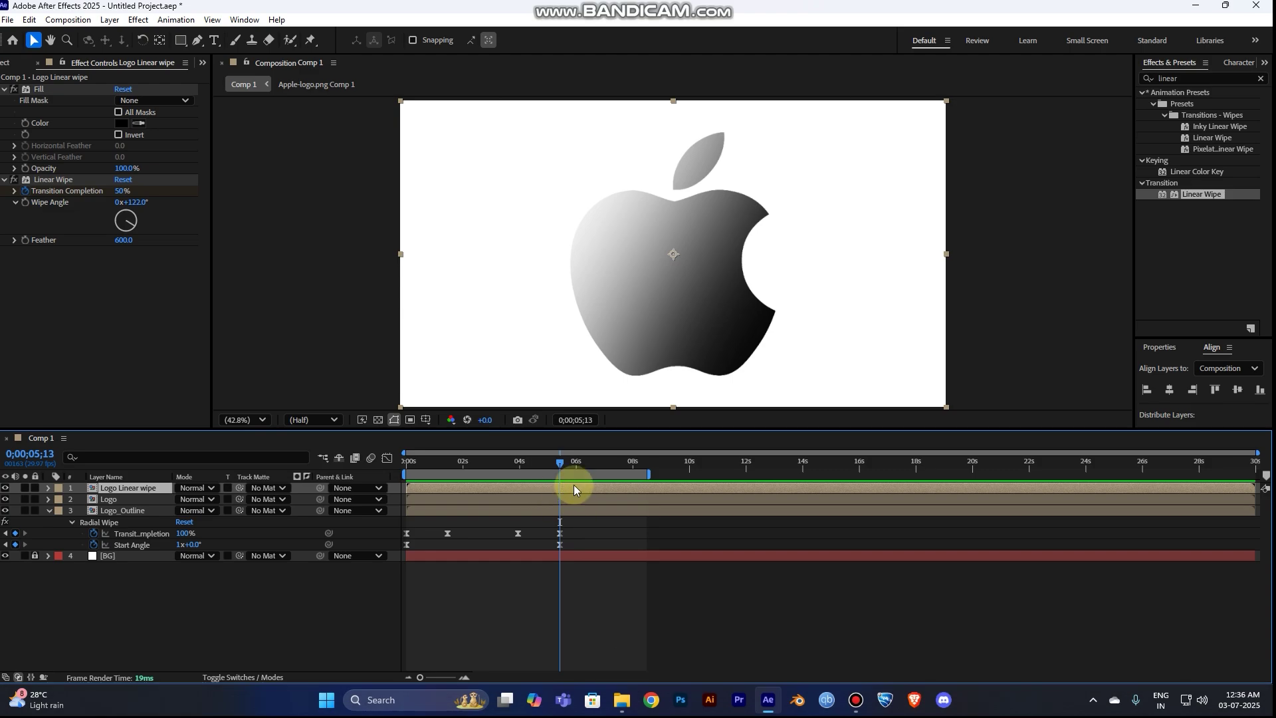
pyautogui.press('u')
pyautogui.moveTo(593, 510); pyautogui.dragTo(533, 509)
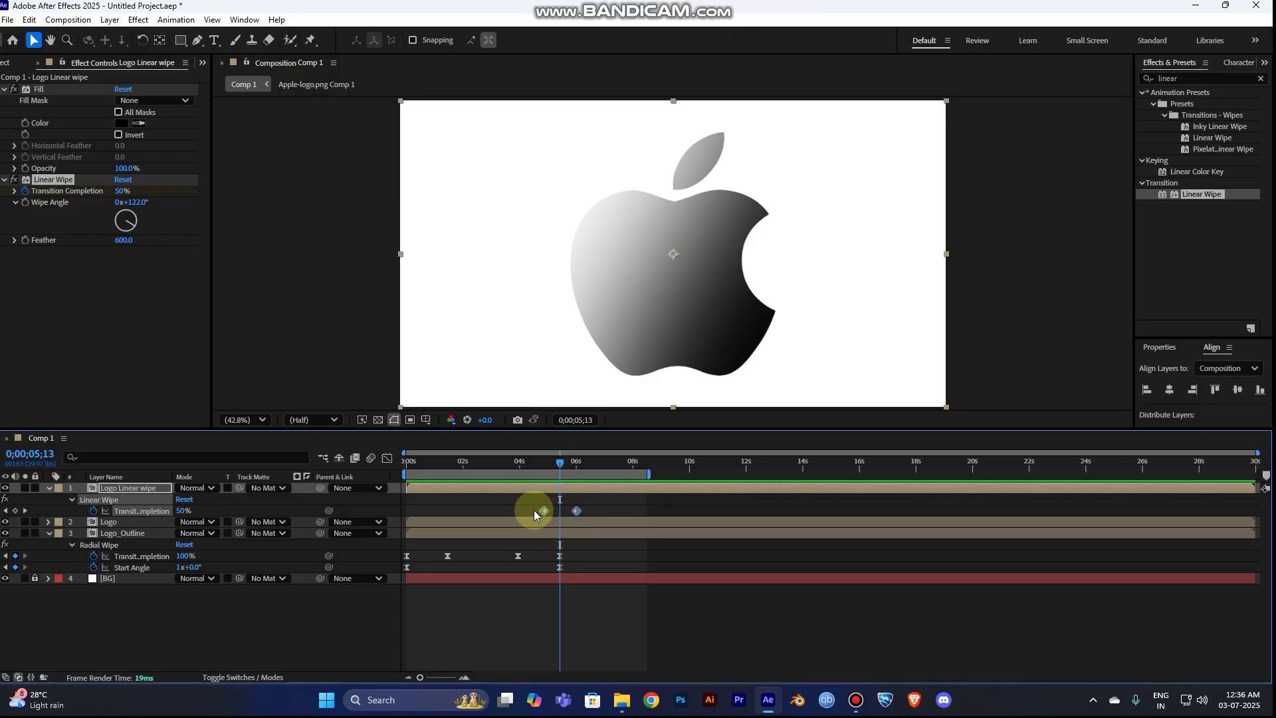
pyautogui.press('F9')
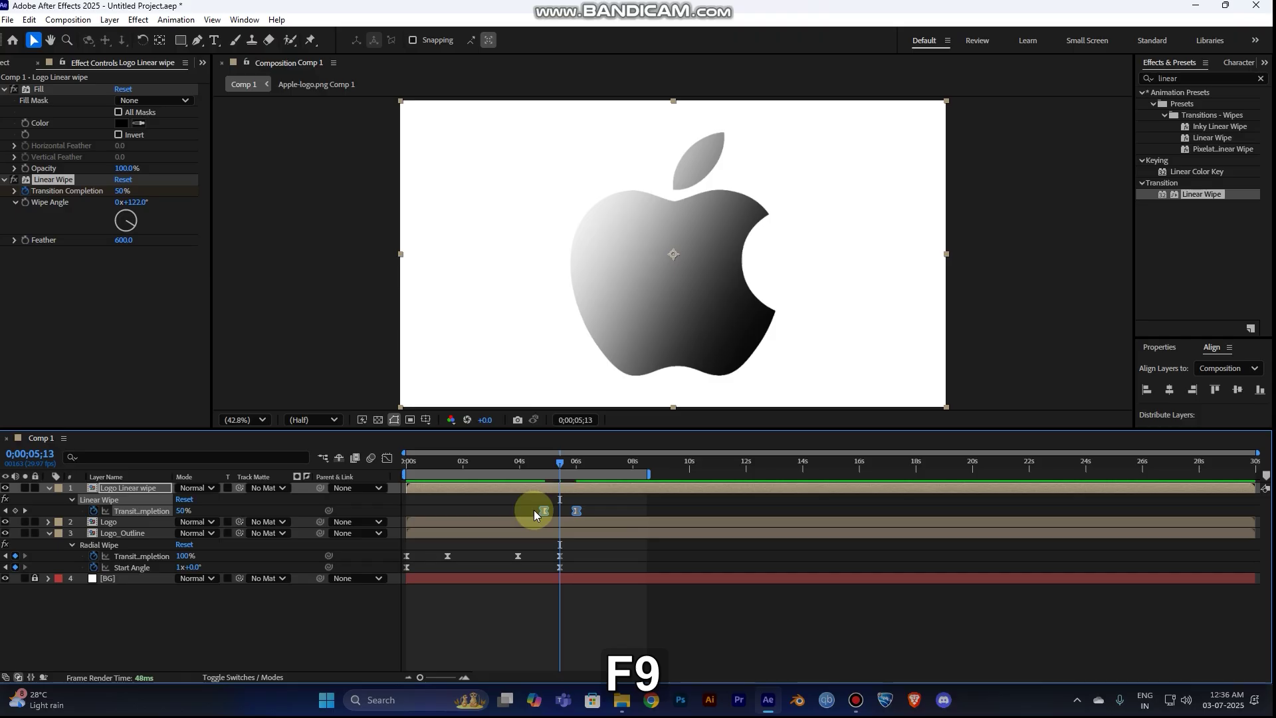
pyautogui.rightClick(577, 509)
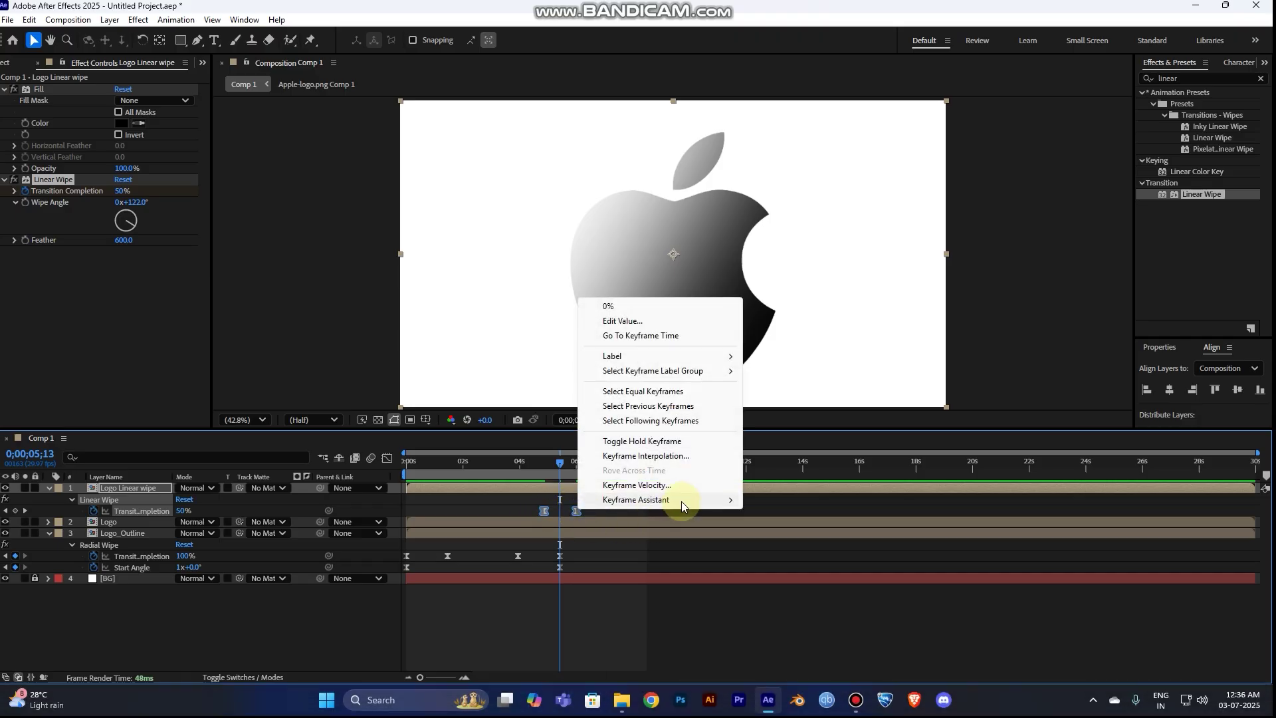
pyautogui.moveTo(711, 506)
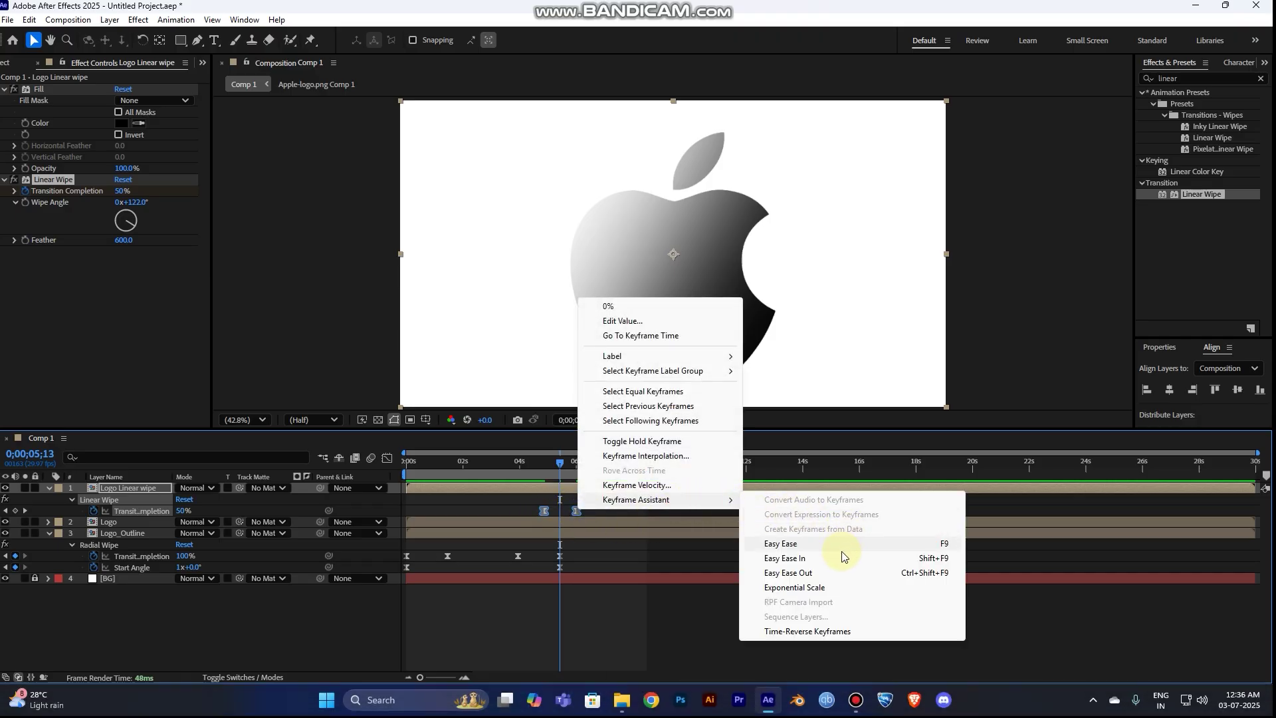
pyautogui.click(539, 463)
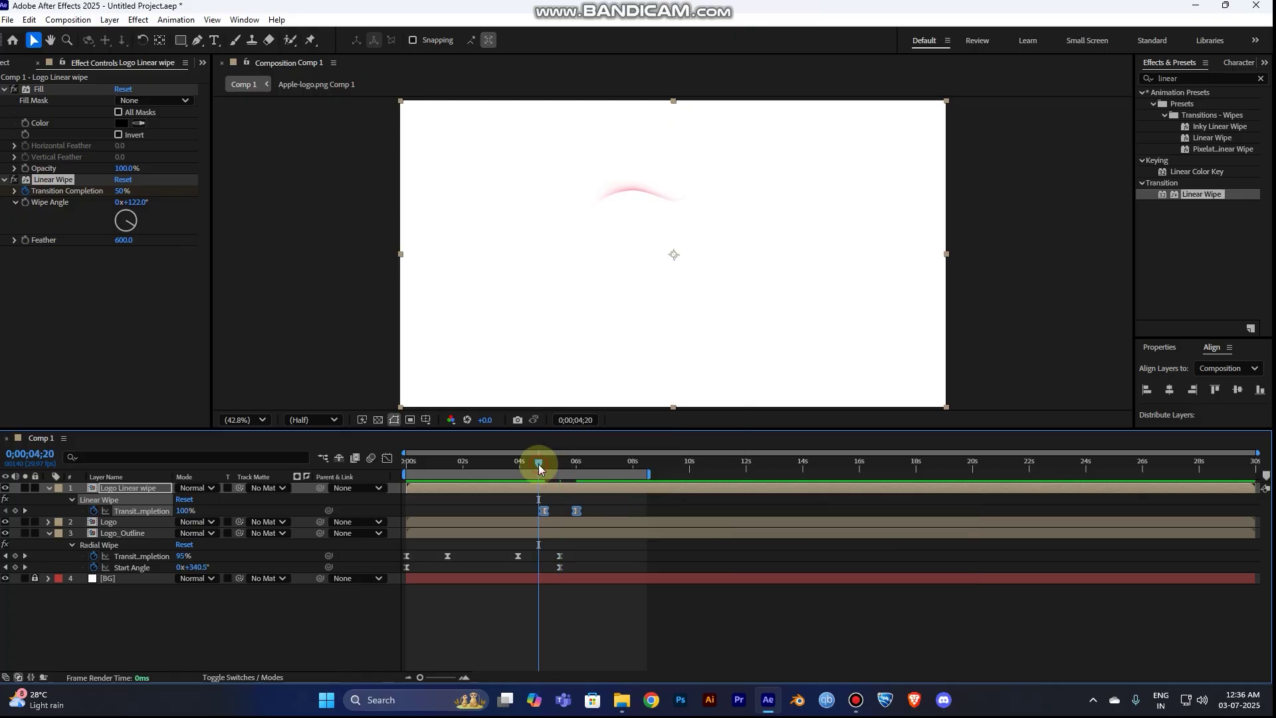
pyautogui.press('space')
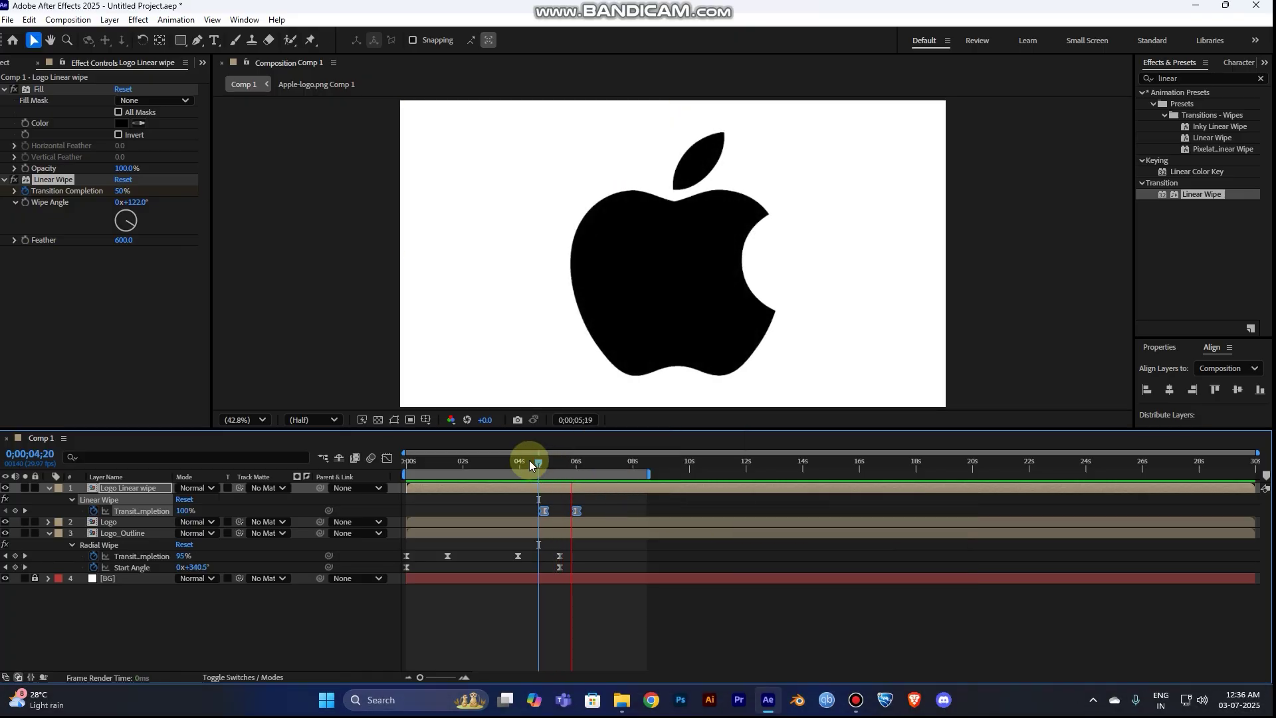
# - Shorten the work area to end at about 7 seconds and play the animation from the start with the composition view zoomed out to 25%
pyautogui.moveTo(487, 462); pyautogui.dragTo(405, 465)
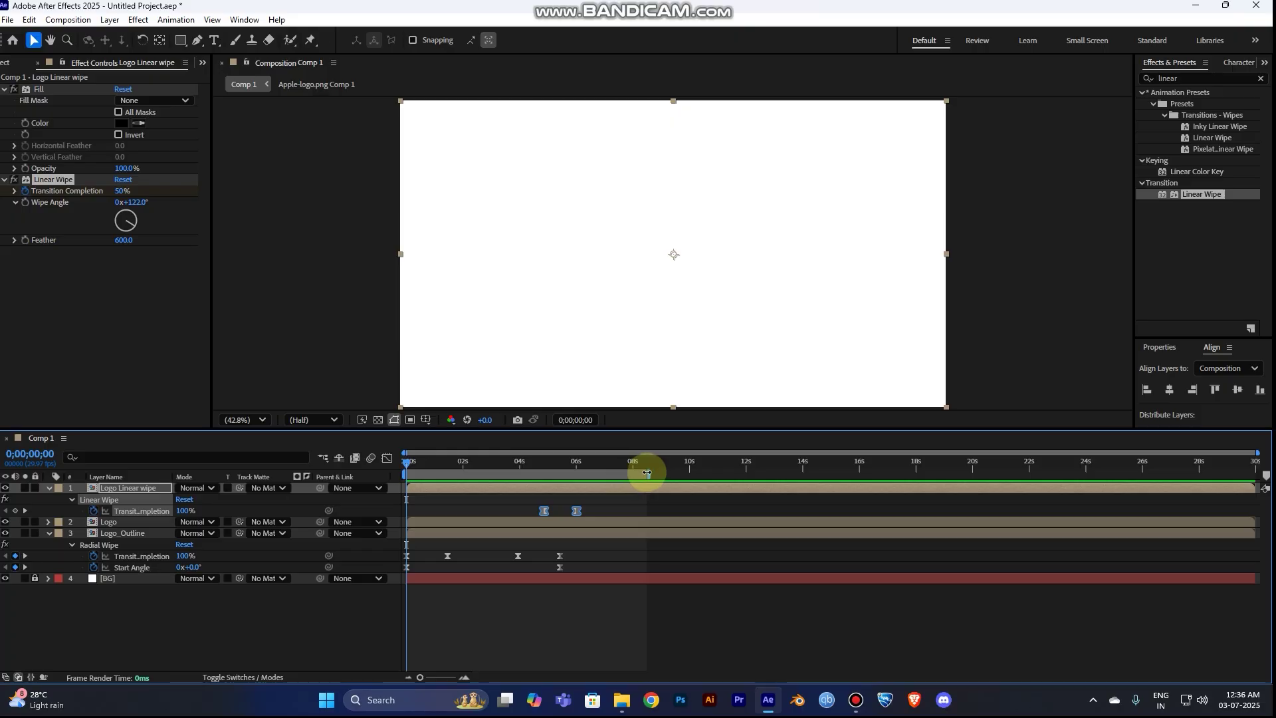
pyautogui.moveTo(647, 473); pyautogui.dragTo(604, 473)
pyautogui.press('space')
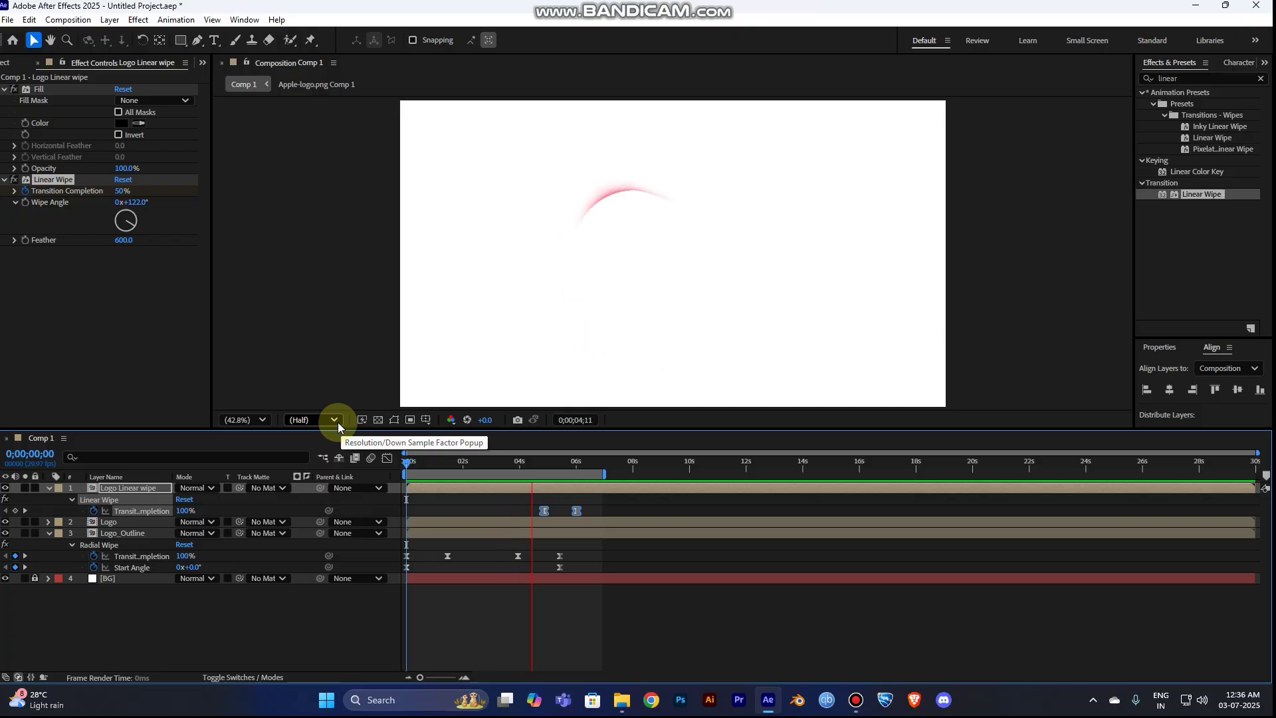
pyautogui.click(261, 421)
pyautogui.click(251, 168)
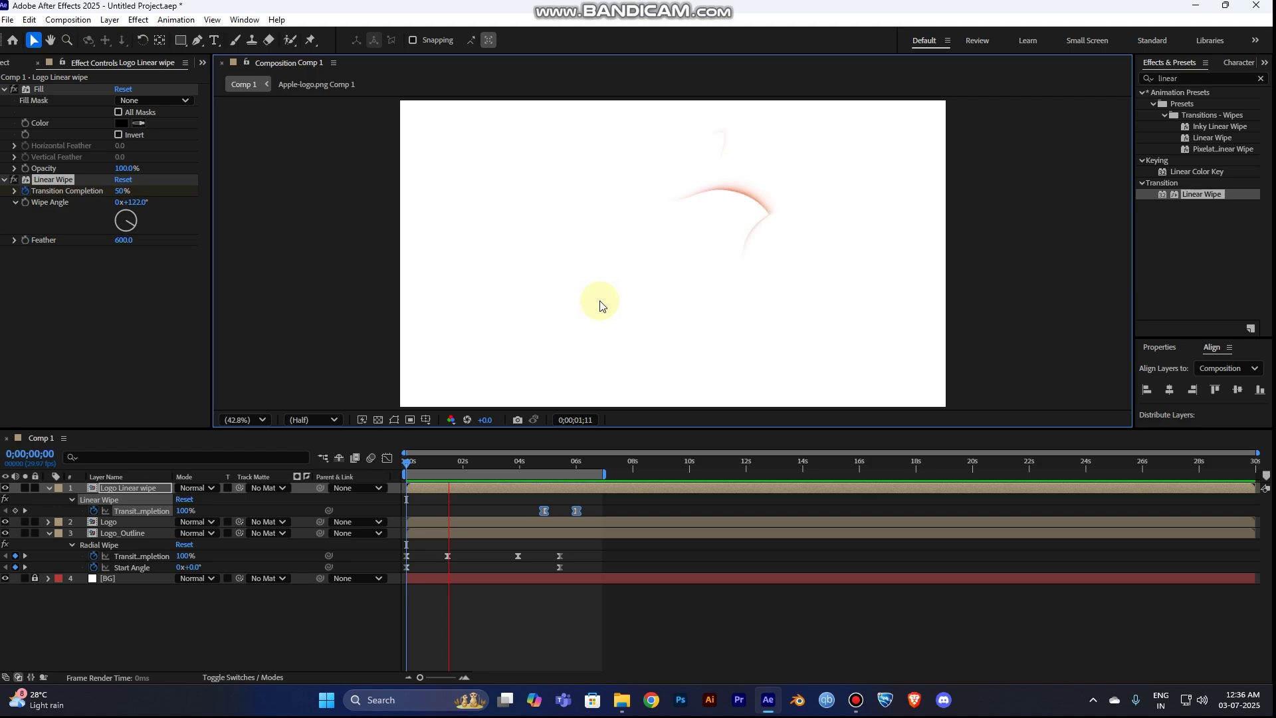
pyautogui.scroll(-2, 695, 285)
pyautogui.scroll(1, 695, 285)
pyautogui.press('space')
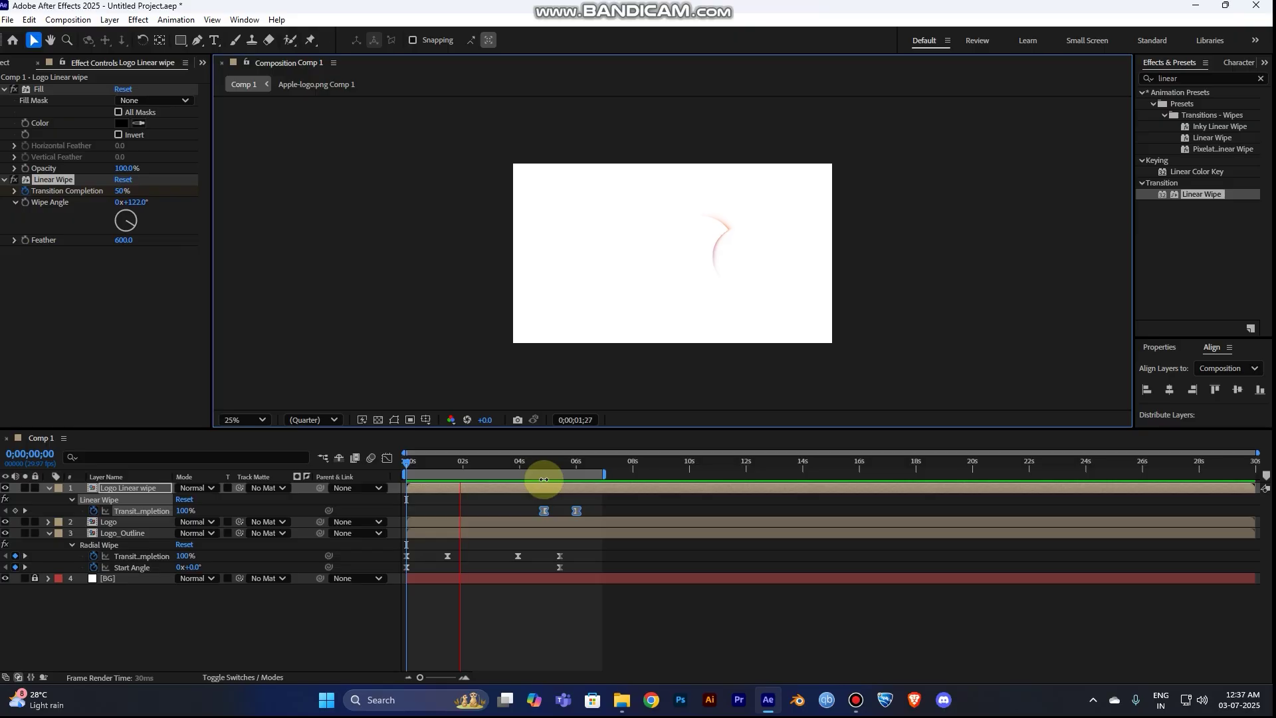
# - In the Apple-logo.png Comp 1 precomp, add the Batman _Logo image from the Logo Reveal folder and hide the Apple-logo.png layer
pyautogui.doubleClick(146, 521)
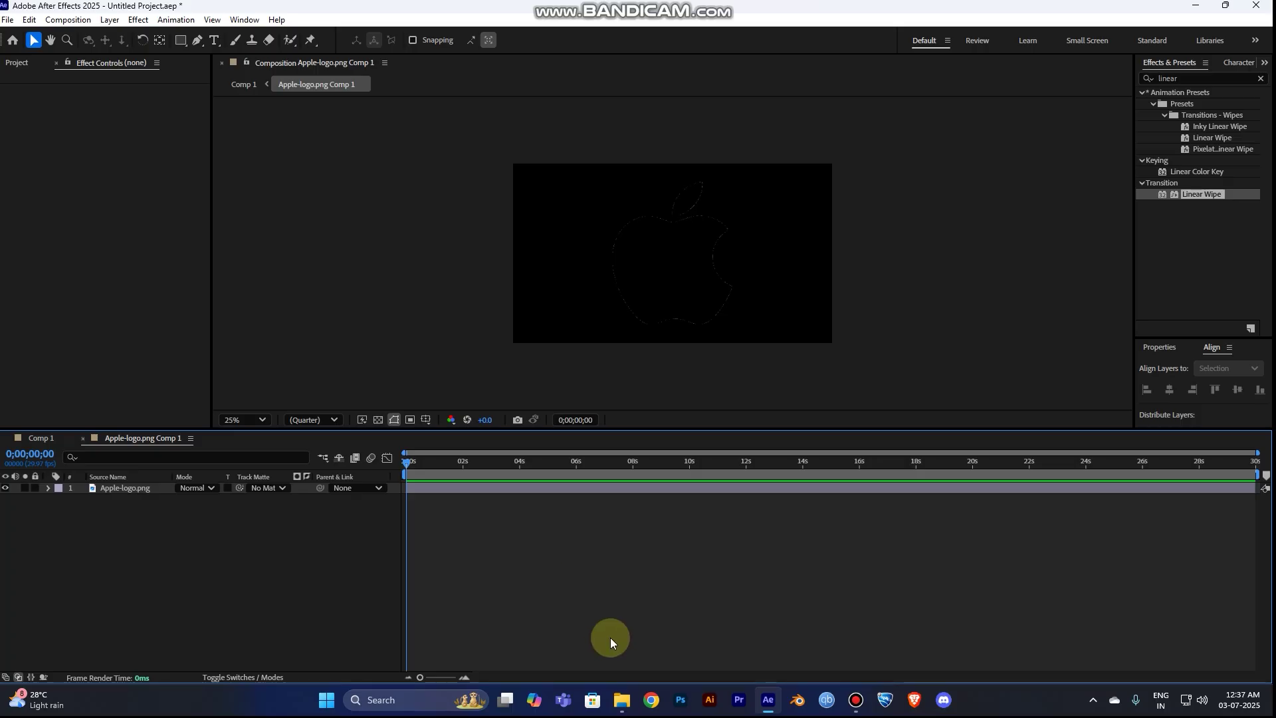
pyautogui.moveTo(624, 695)
pyautogui.click(684, 640)
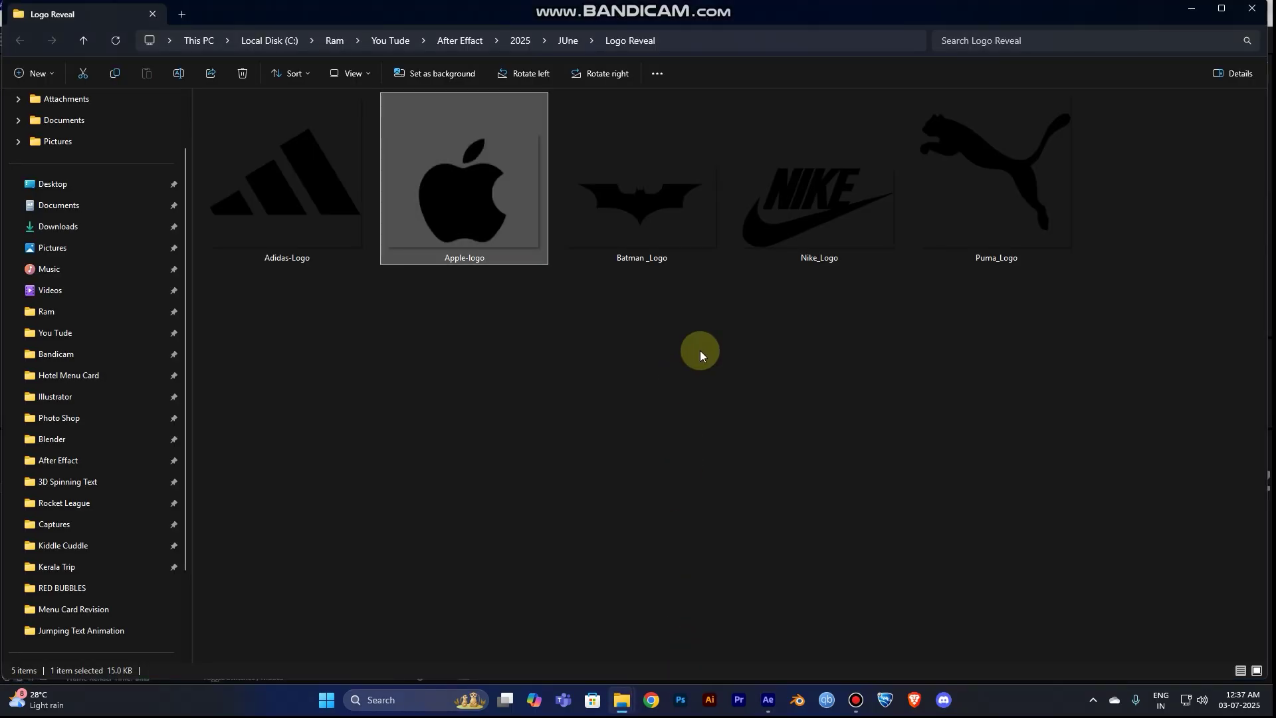
pyautogui.moveTo(673, 210); pyautogui.dragTo(174, 543)
pyautogui.hotkey('alt', 'Tab')
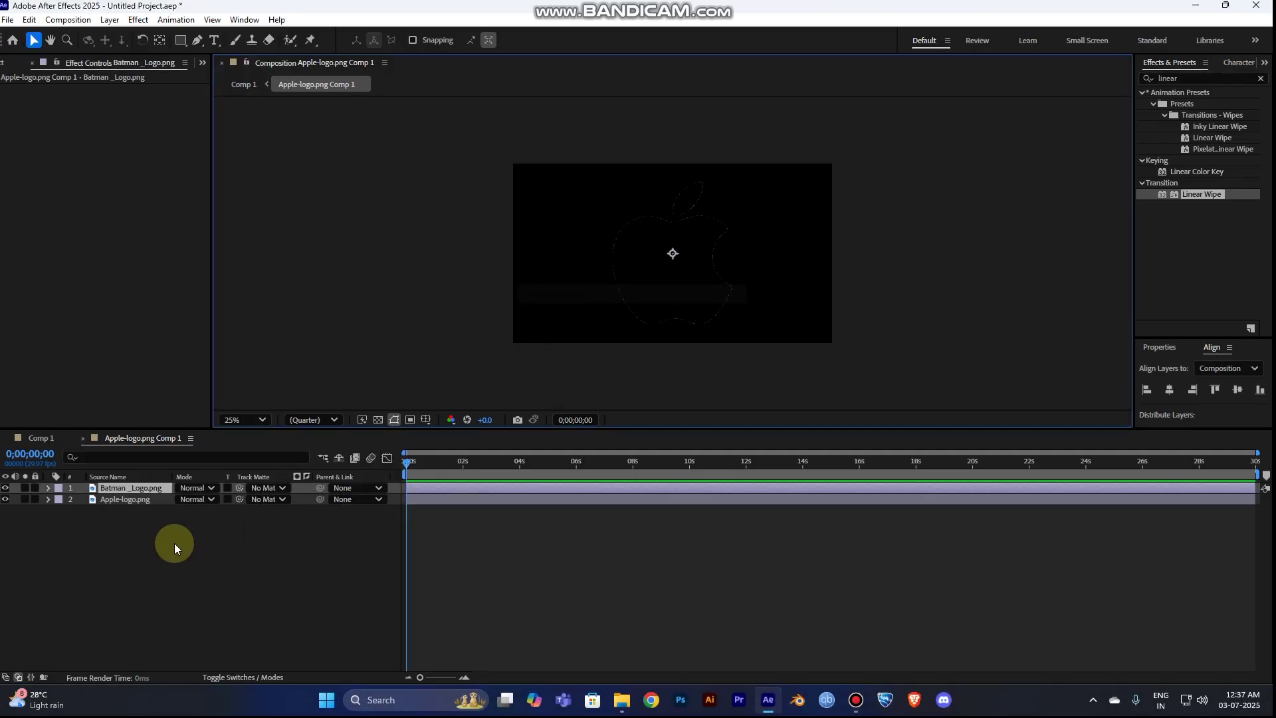
pyautogui.click(5, 498)
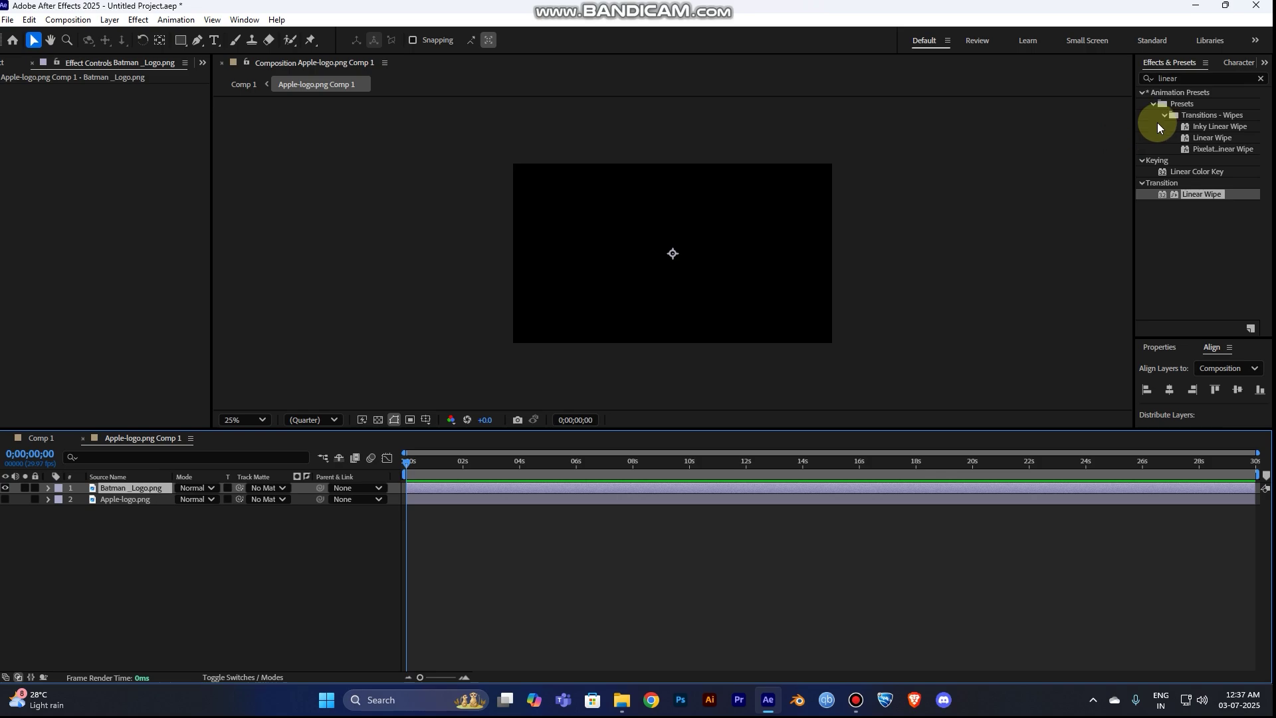
# - Search the effects for "fill" and apply the Fill effect to the Batman _Logo.png layer
pyautogui.click(1188, 79)
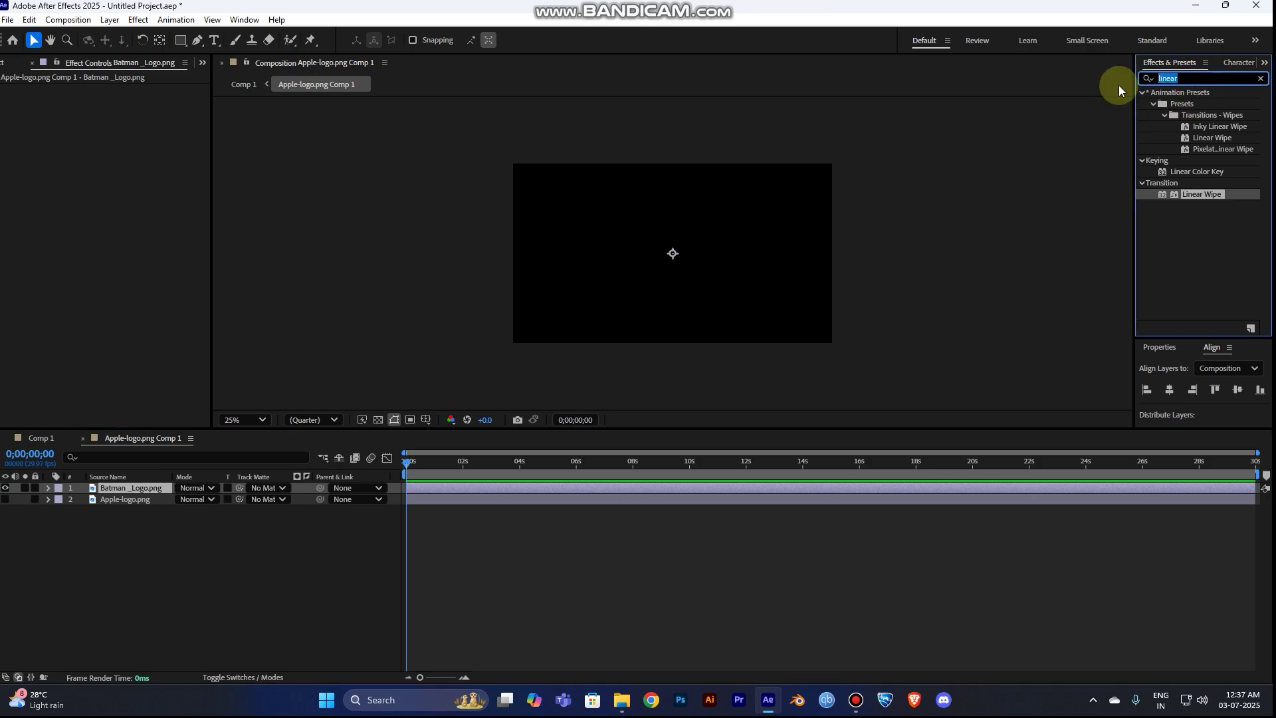
pyautogui.write('fill')
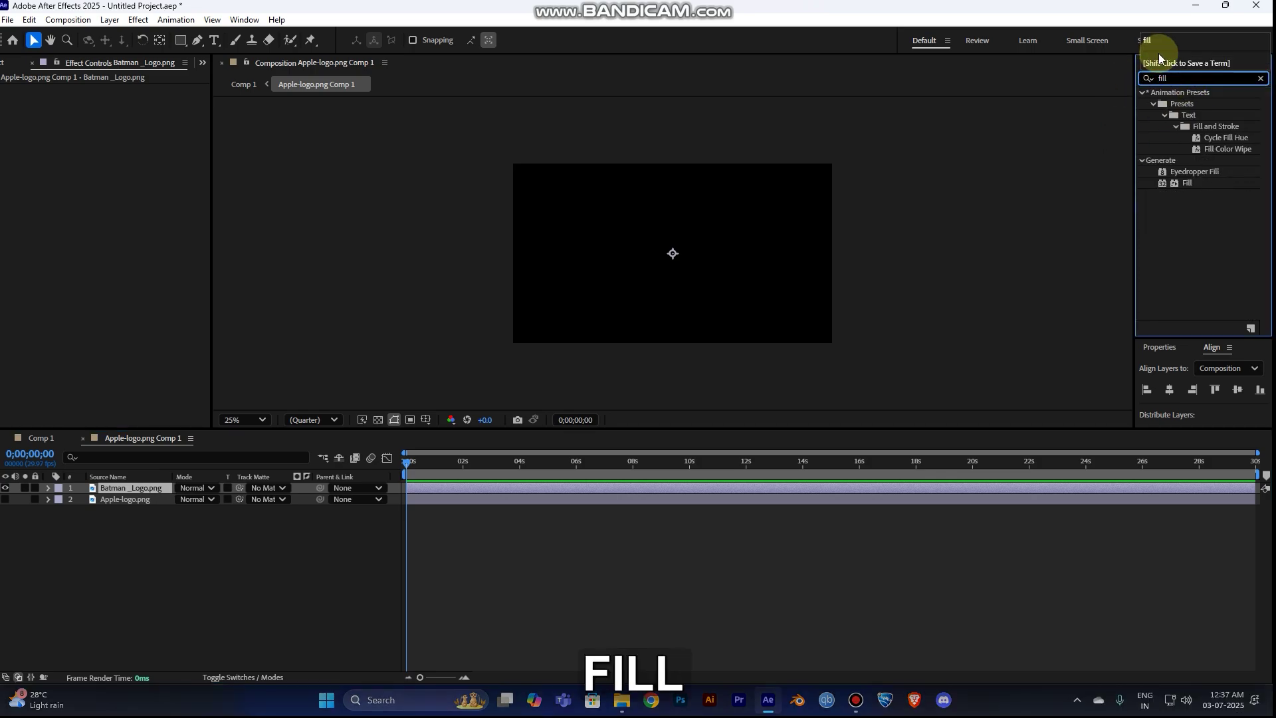
pyautogui.moveTo(1204, 184); pyautogui.dragTo(789, 488)
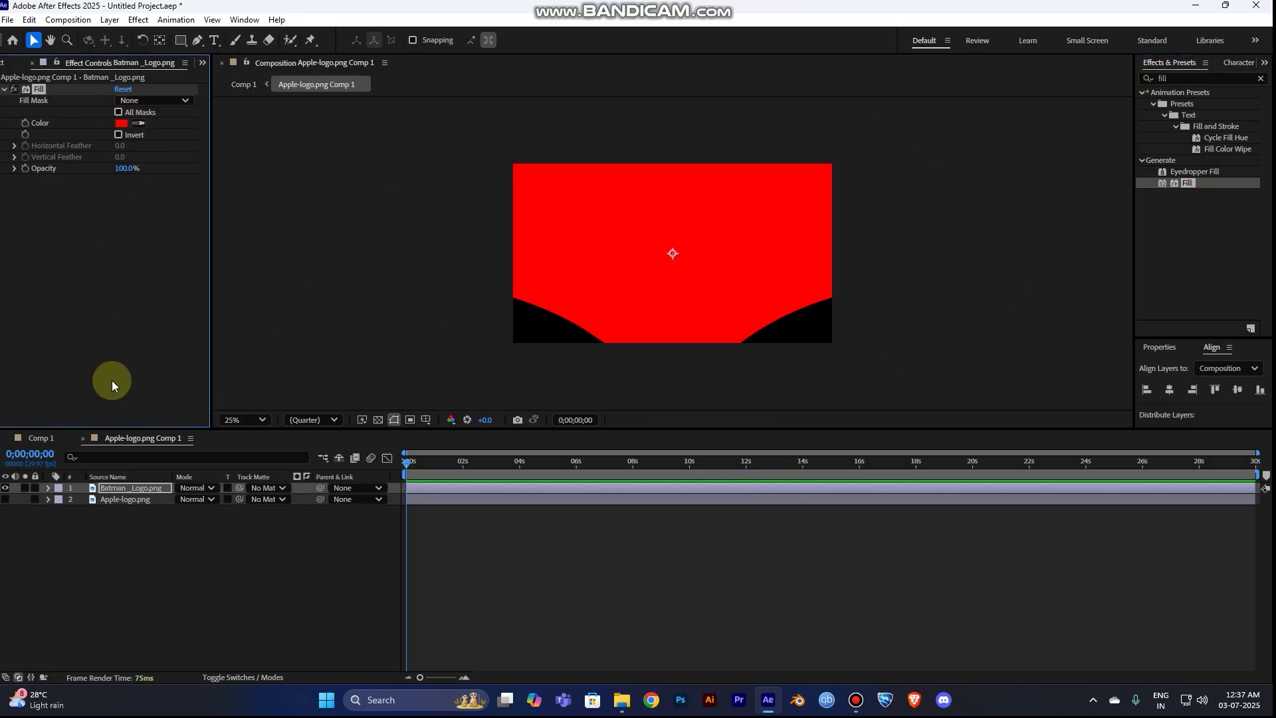
# - Scale the Batman _Logo.png layer down to 28% and preview the logo reveal in Comp 1
pyautogui.press('s')
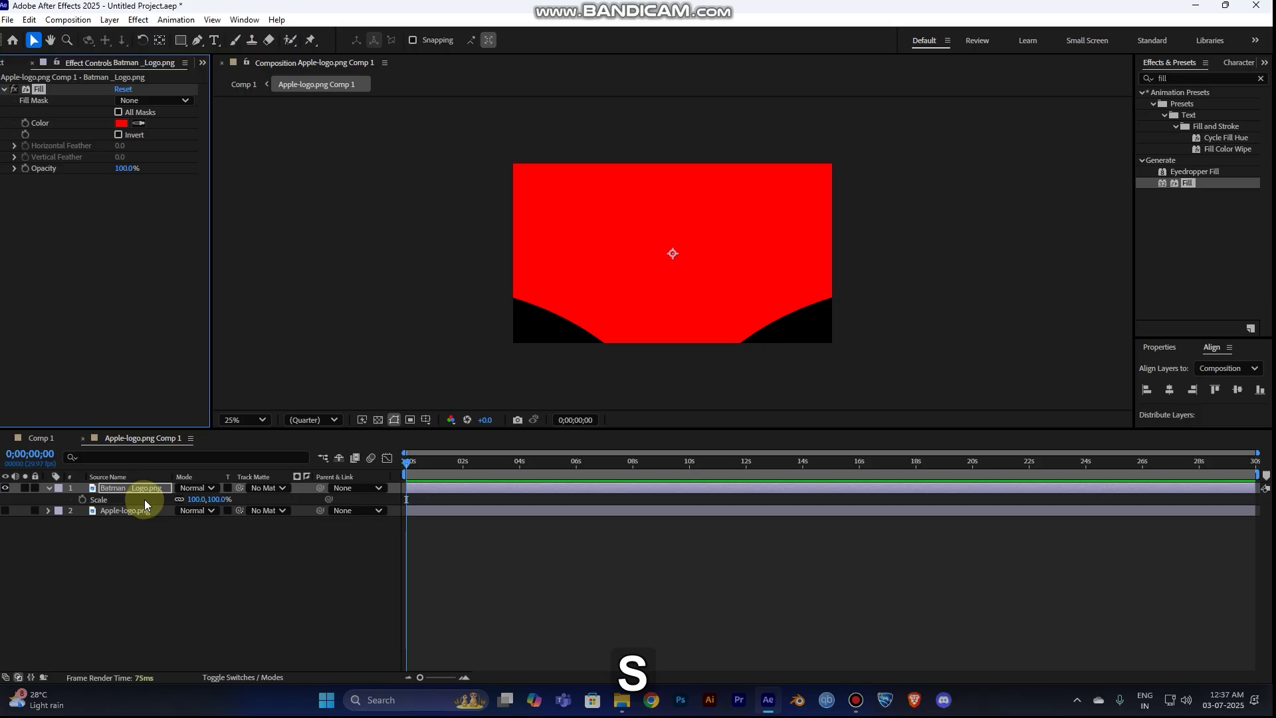
pyautogui.moveTo(195, 499); pyautogui.dragTo(148, 501)
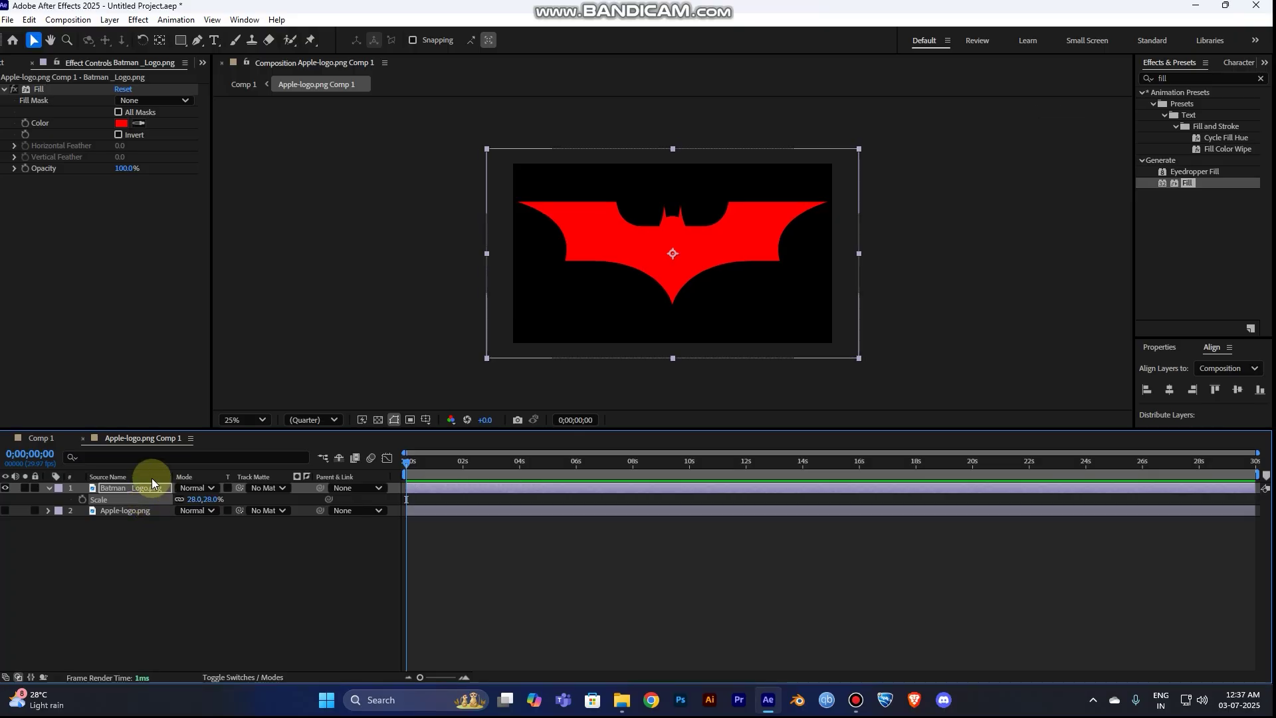
pyautogui.click(44, 440)
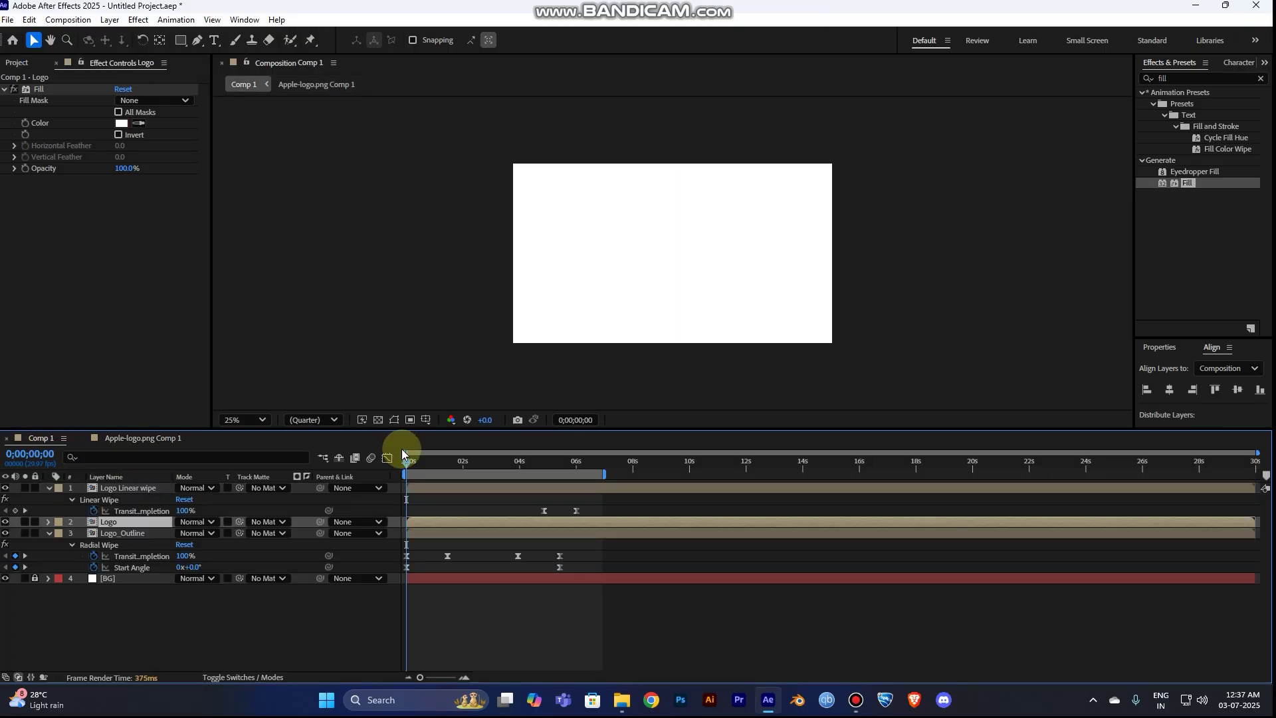
pyautogui.press('space')
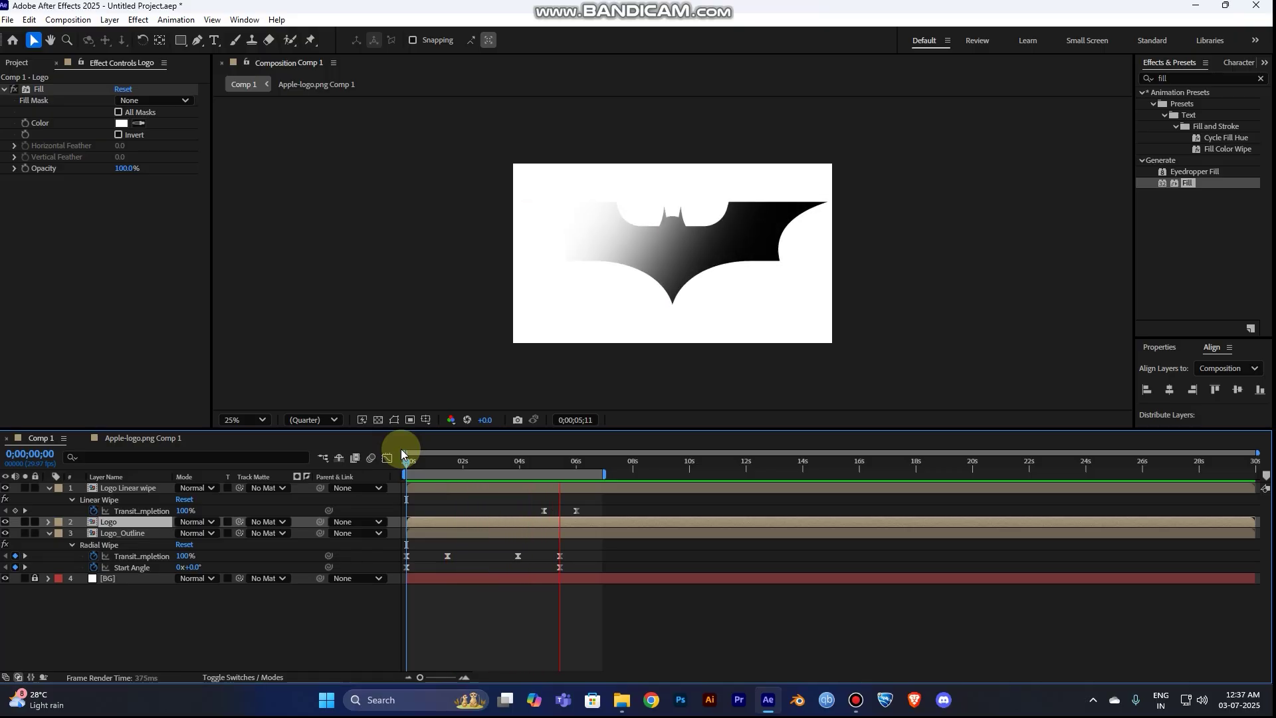
pyautogui.press('space')
# - Reduce the Batman _Logo.png layer's scale to about 21% in the precomp and replay the reveal in Comp 1
pyautogui.click(160, 438)
pyautogui.moveTo(196, 503); pyautogui.dragTo(160, 506)
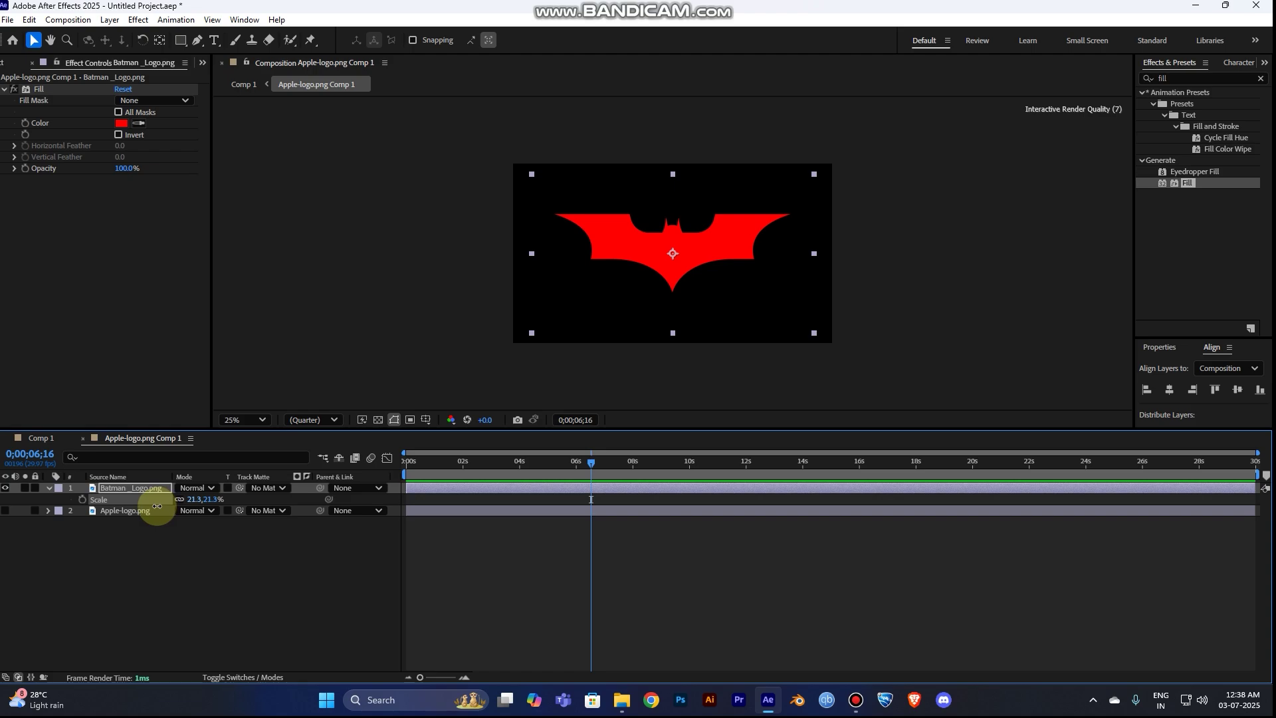
pyautogui.click(34, 439)
pyautogui.press('space')
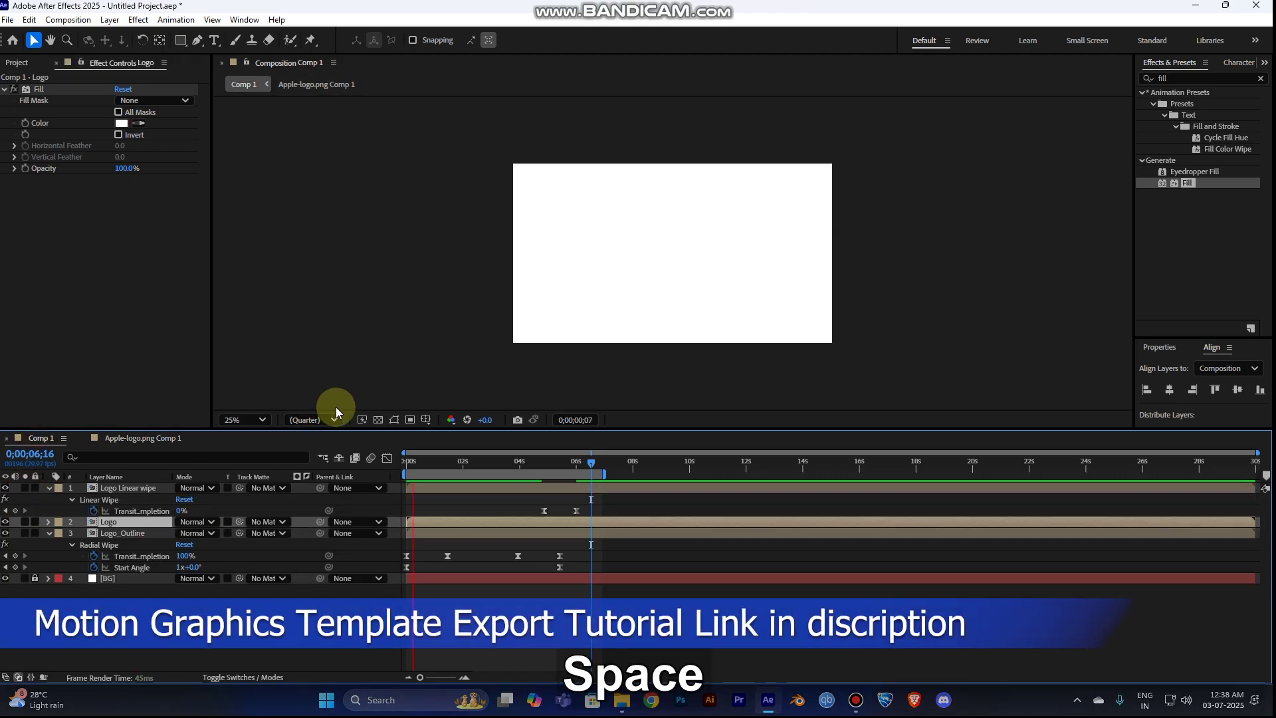